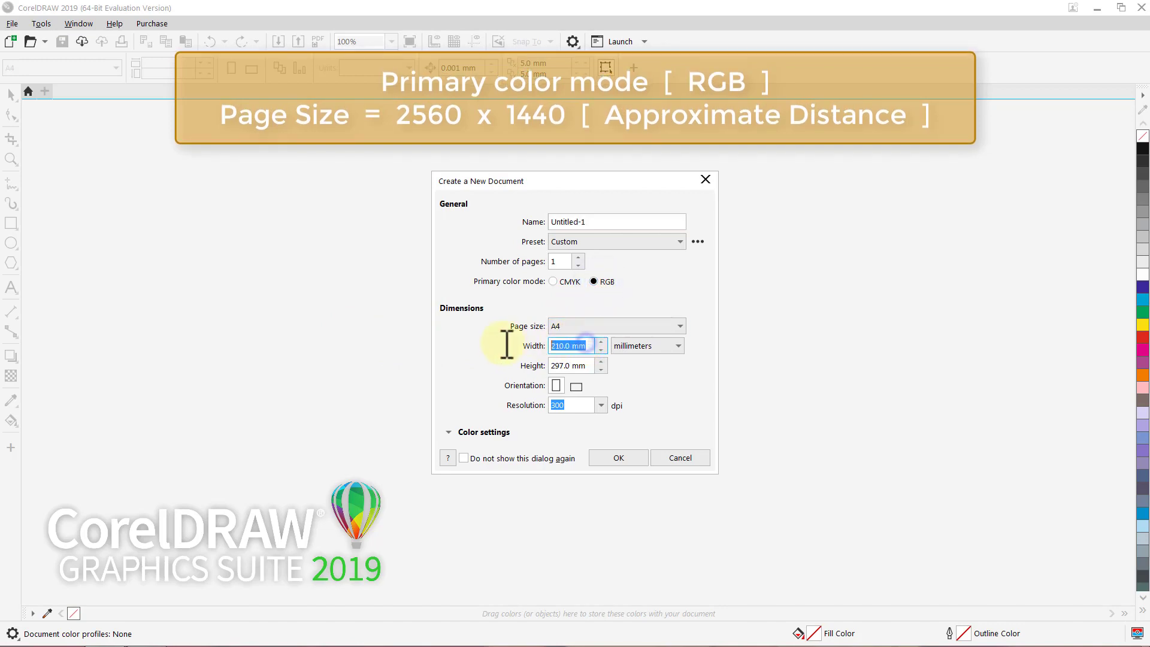
# - Create the new document with a page 2560 mm wide and 1440 mm high
pyautogui.write('2560')
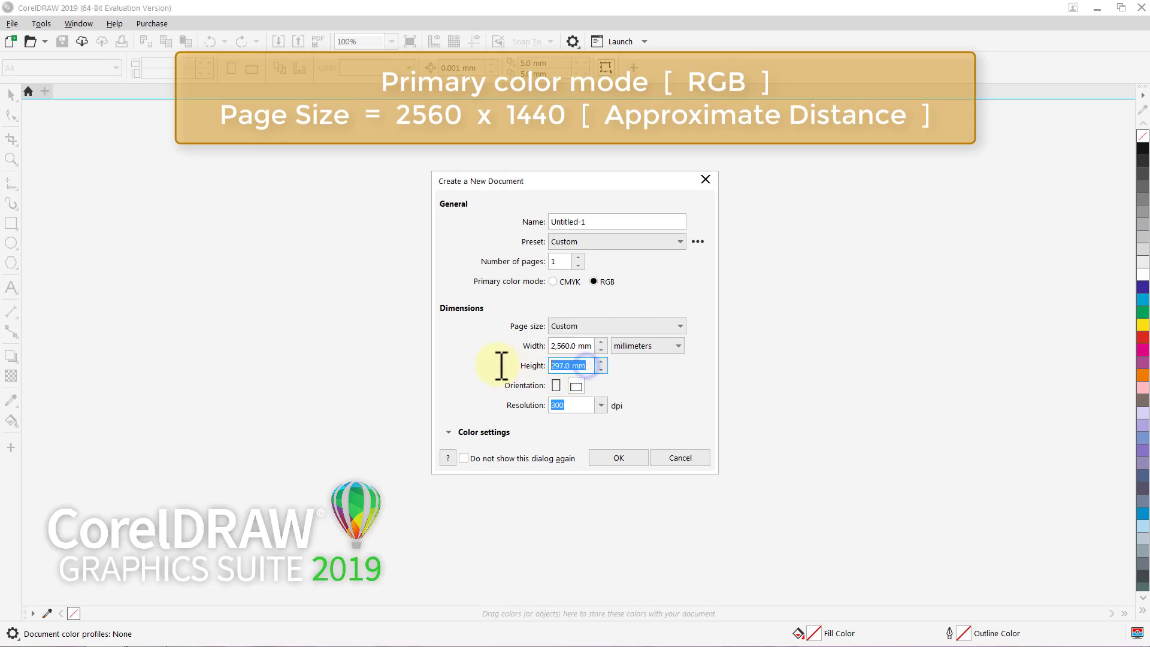
pyautogui.write('1440')
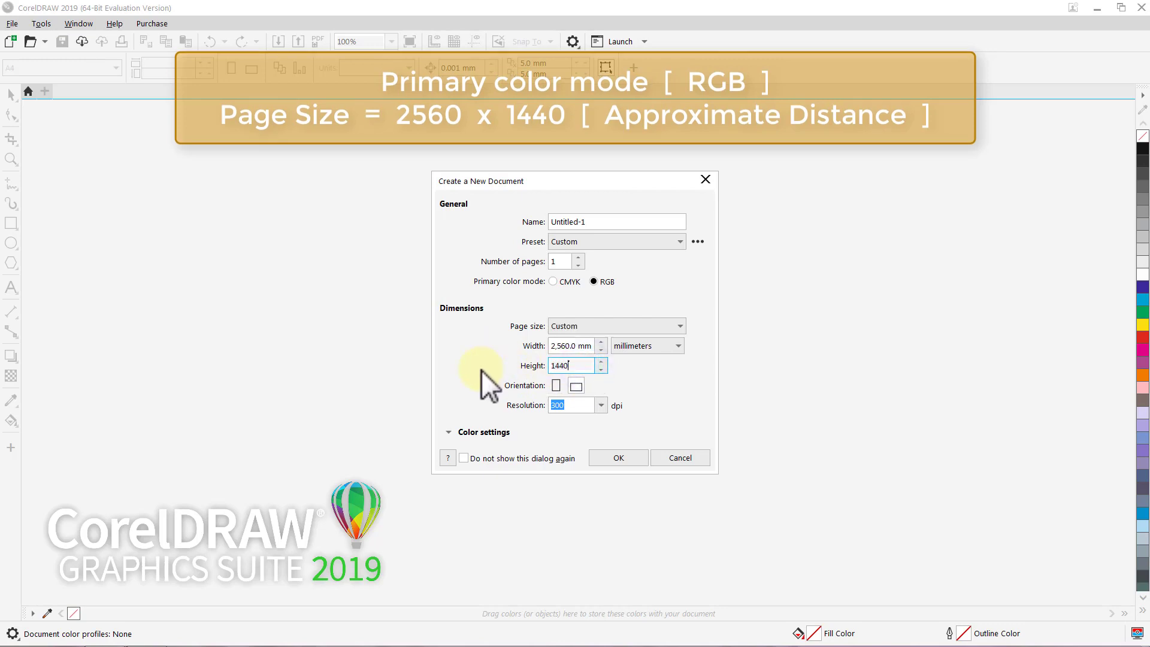
pyautogui.click(598, 458)
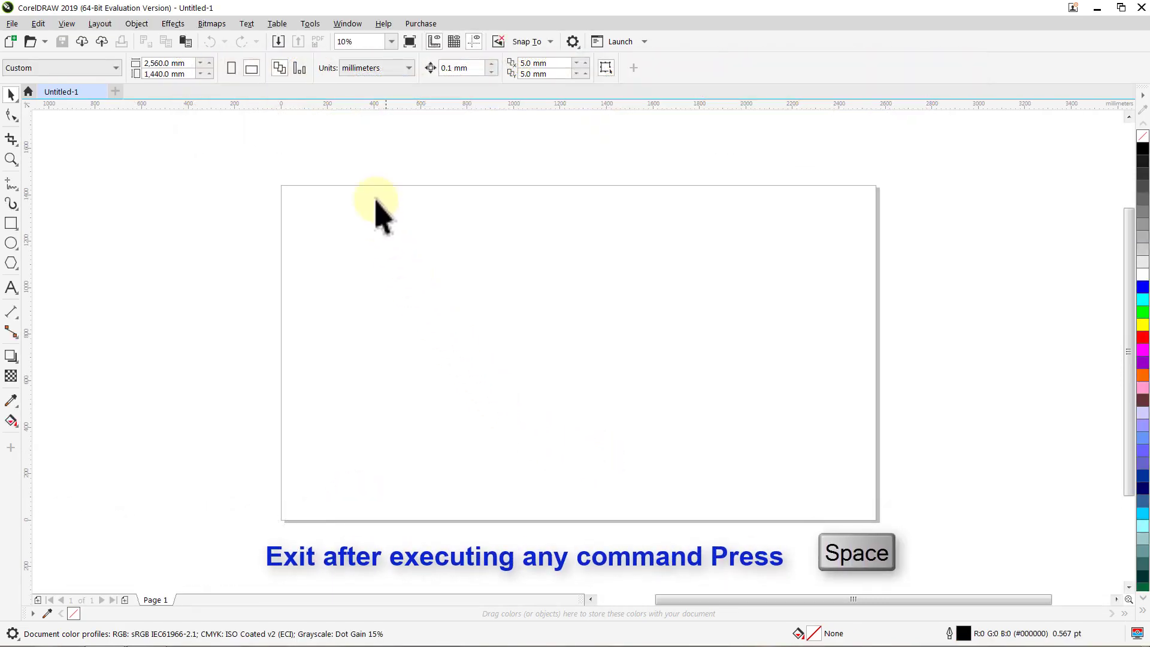
# - Change the default button size of the toolbars to Medium
pyautogui.click(349, 25)
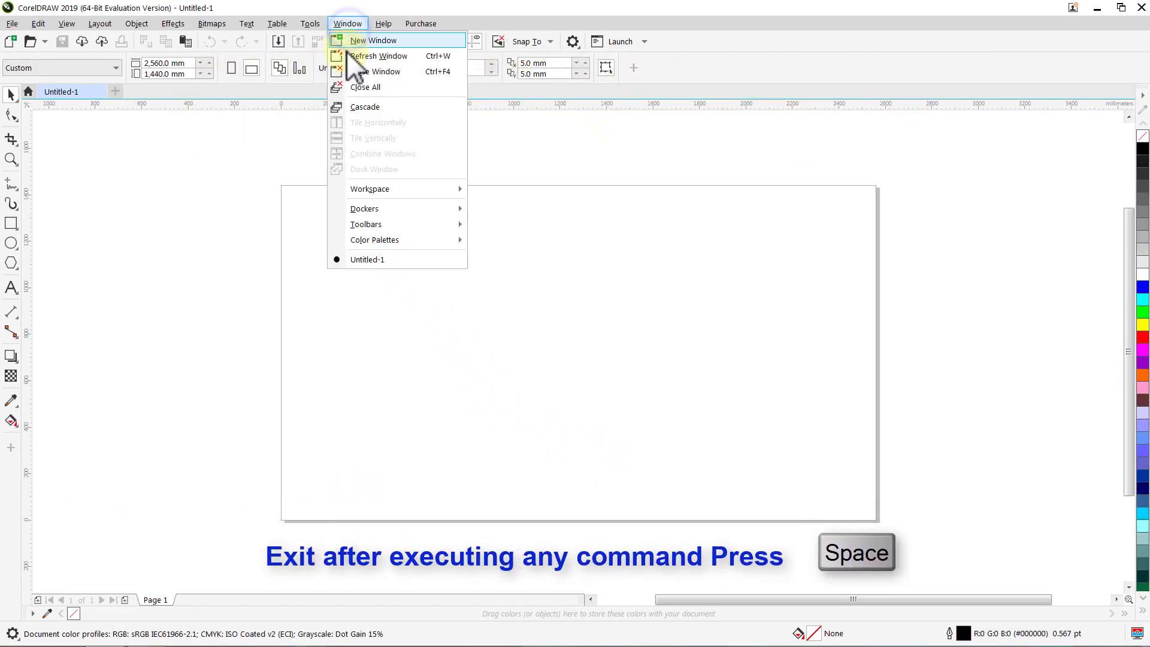
pyautogui.moveTo(358, 221)
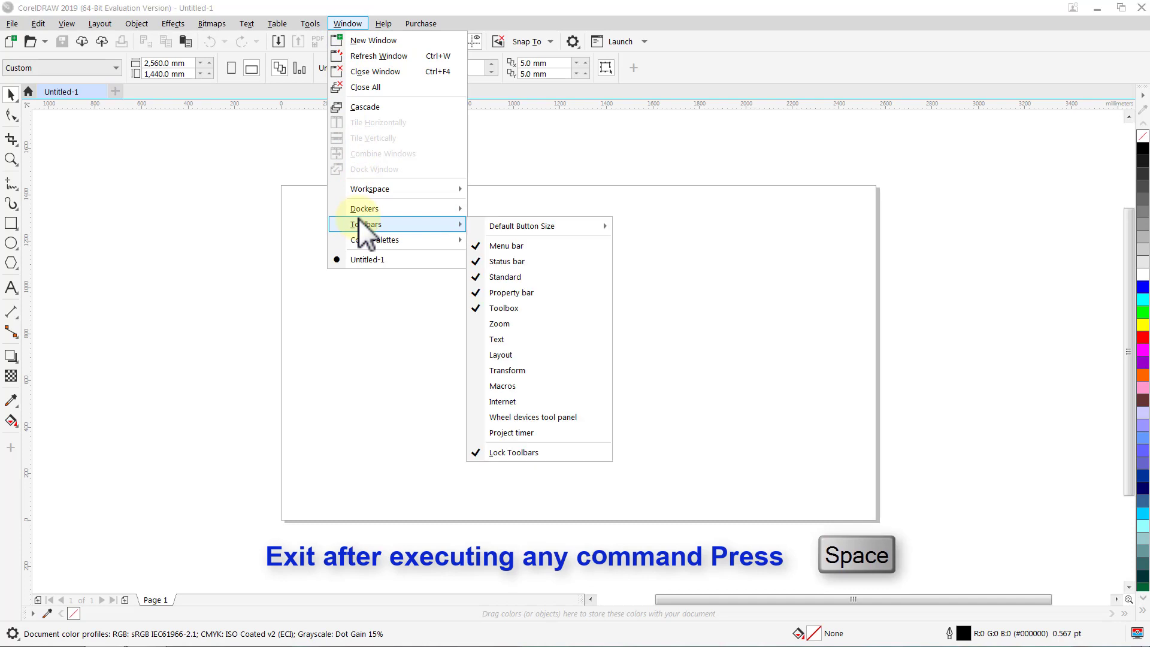
pyautogui.moveTo(513, 226)
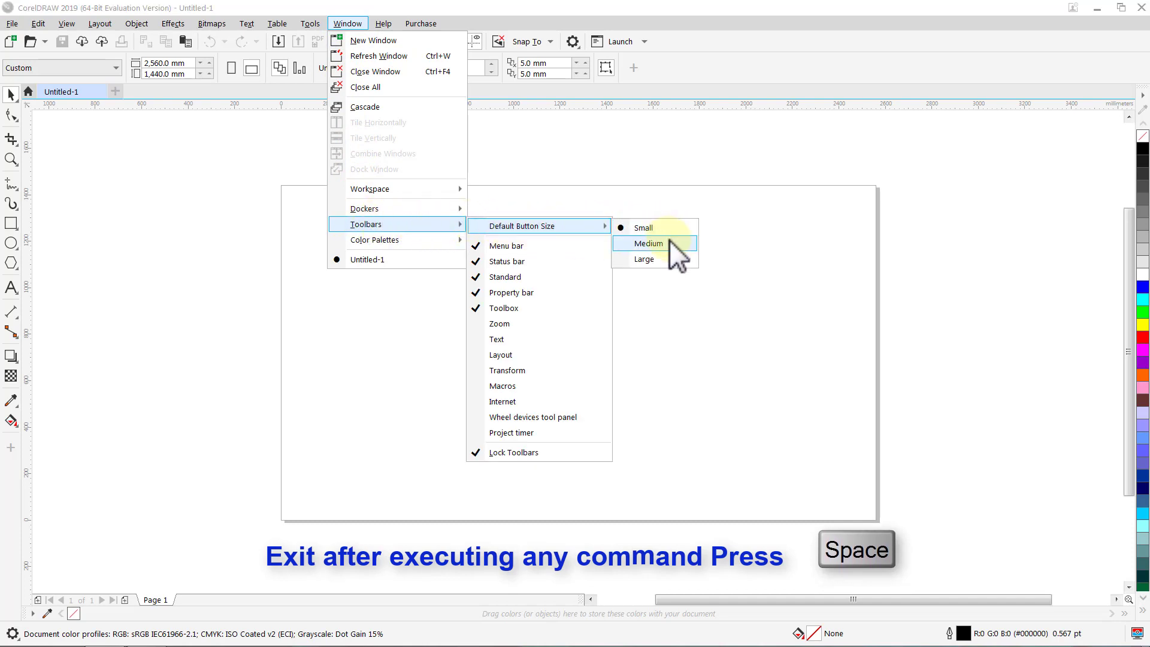
pyautogui.click(671, 243)
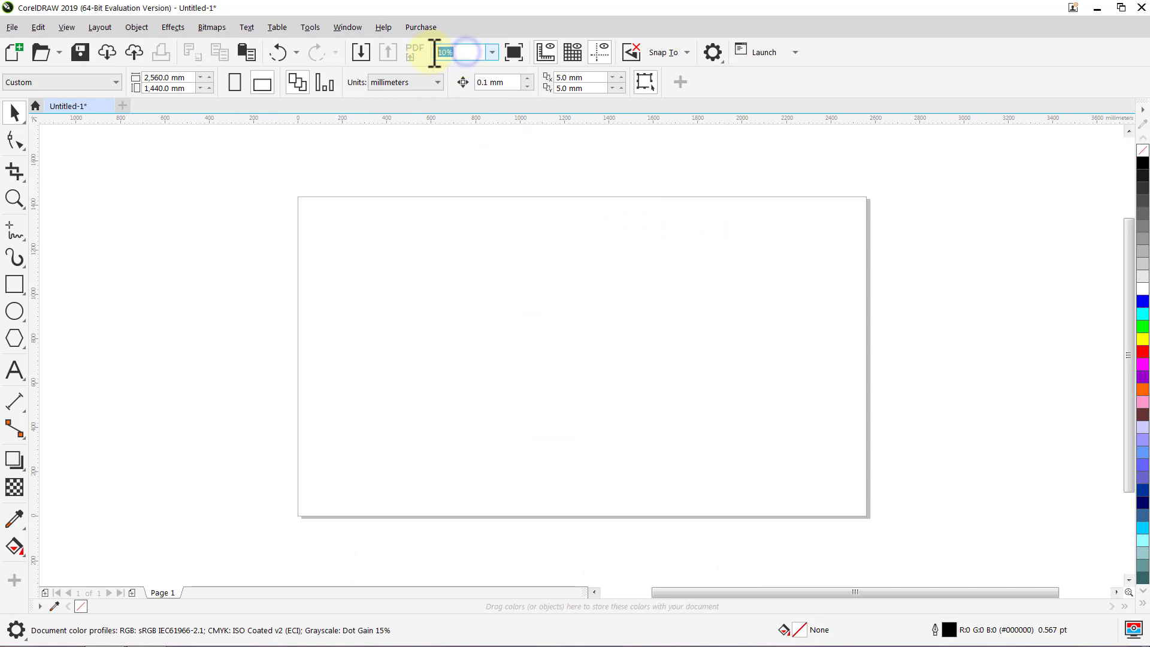
# - Set the document's default outline width for graphic objects to 3.0 pt
pyautogui.write('5')
pyautogui.press('Return')
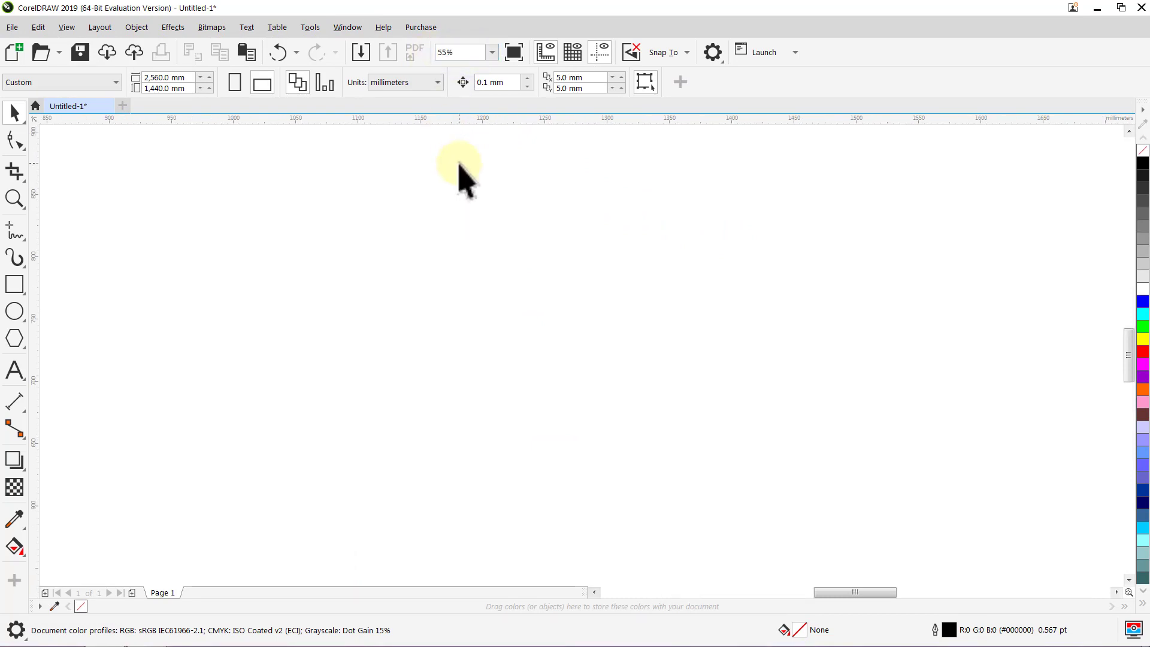
pyautogui.click(14, 310)
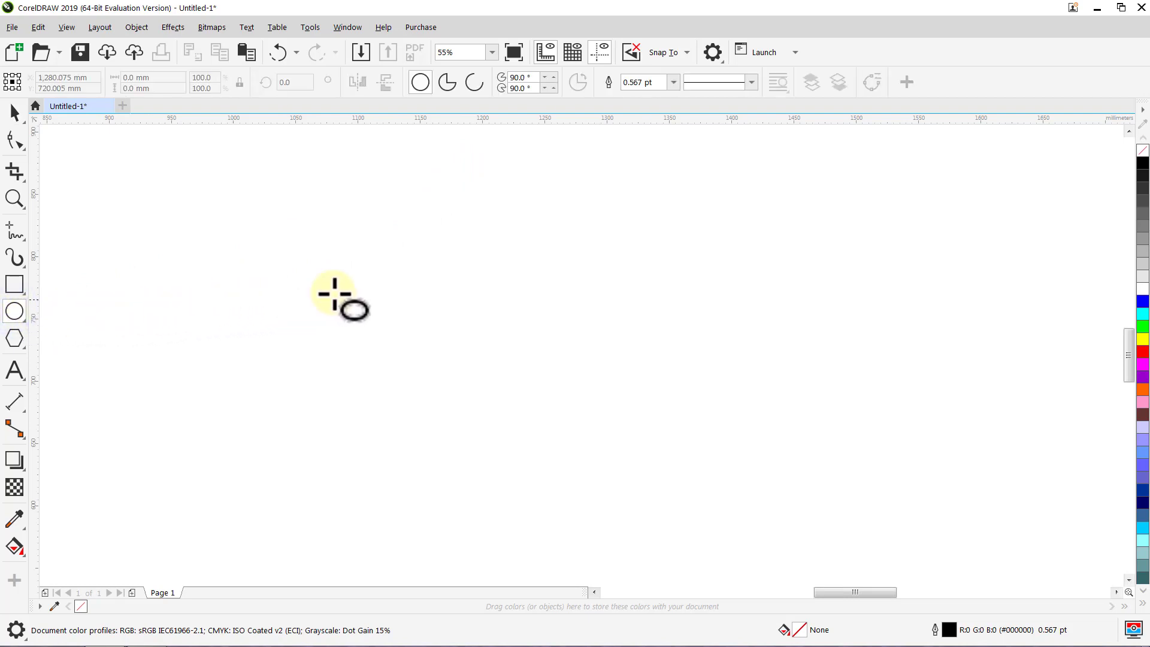
pyautogui.click(674, 82)
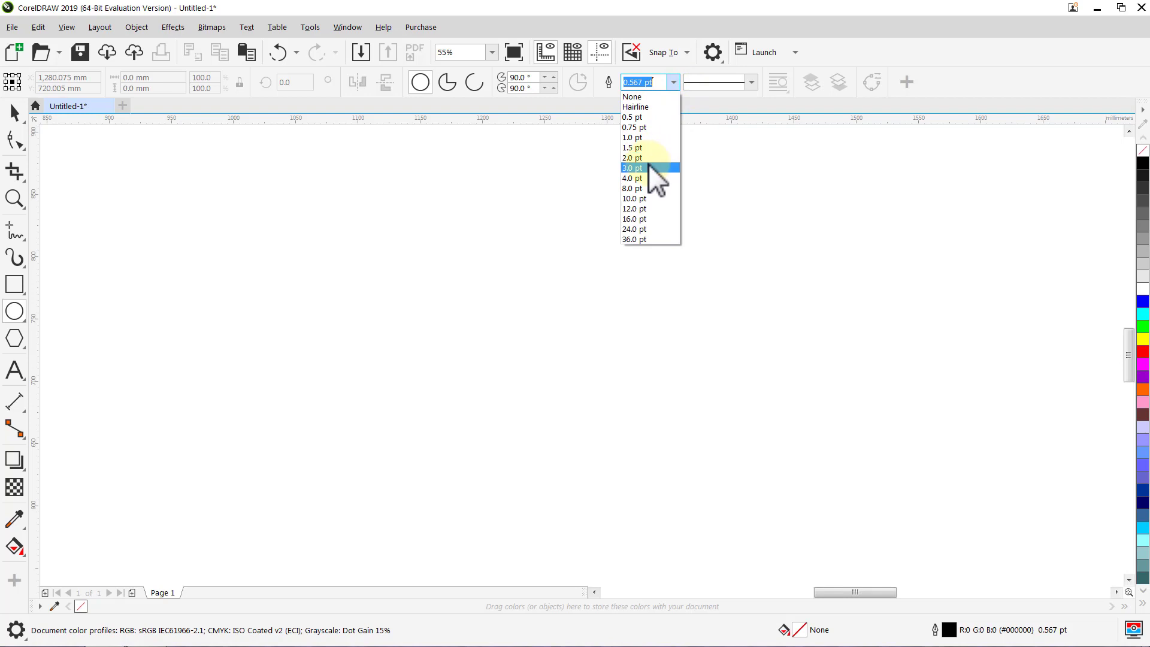
pyautogui.click(649, 158)
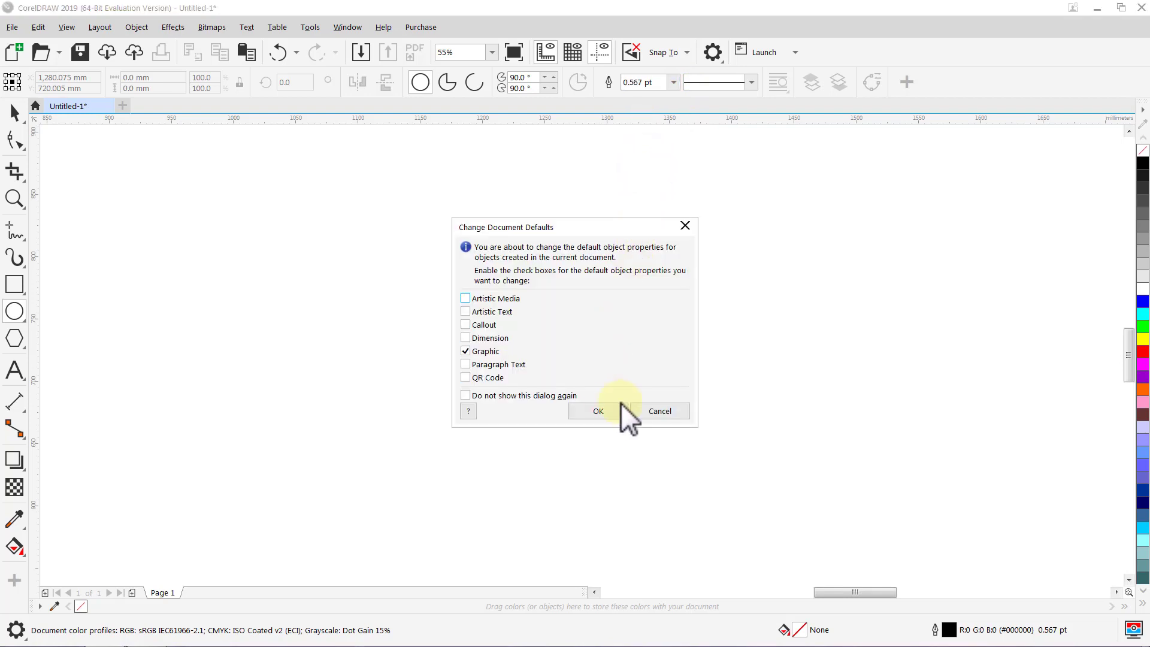
pyautogui.click(621, 408)
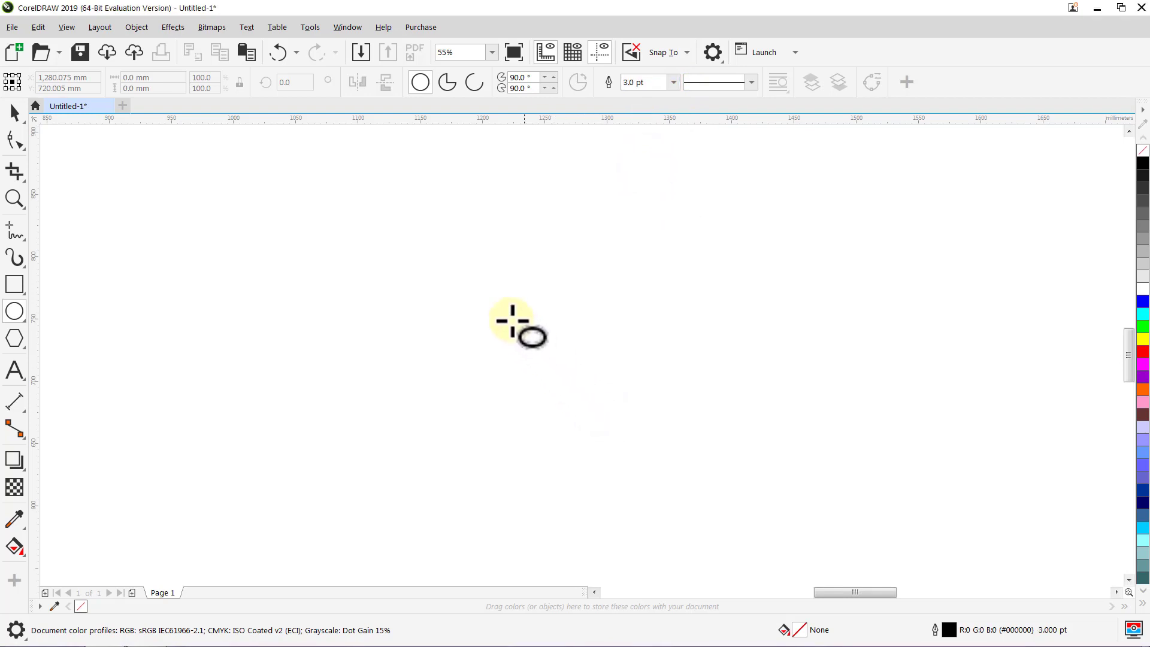
# - Draw a circle with the Ellipse tool and set its diameter to 200 mm
pyautogui.moveTo(486, 265); pyautogui.dragTo(616, 275)
pyautogui.press('space')
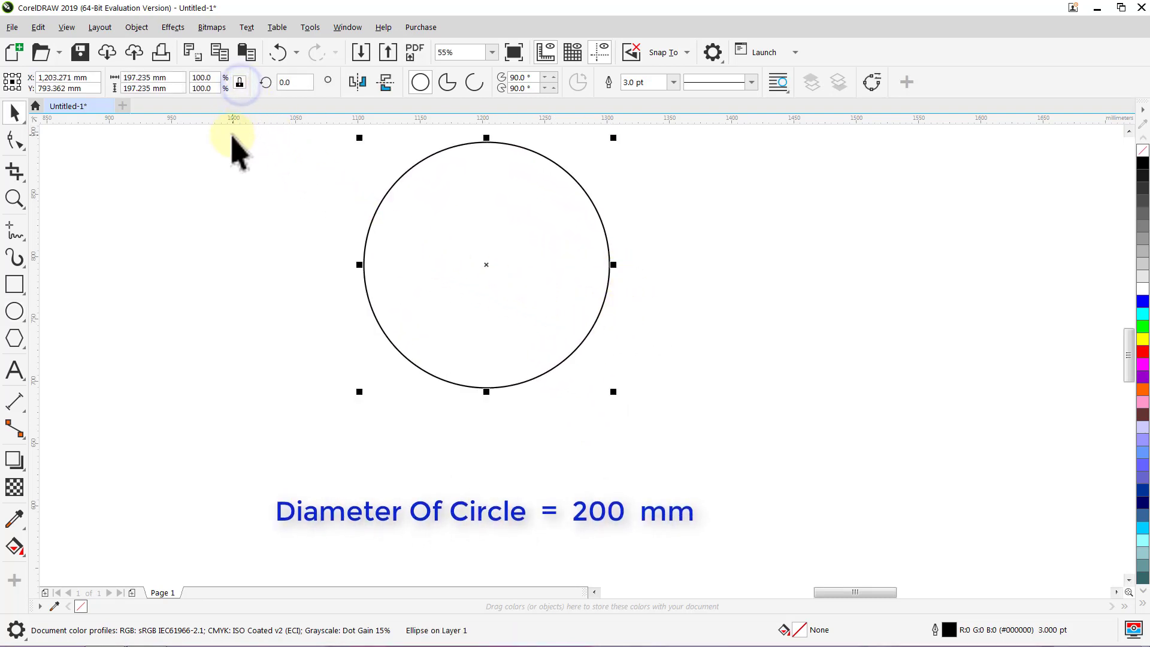
pyautogui.click(174, 88)
pyautogui.write('200')
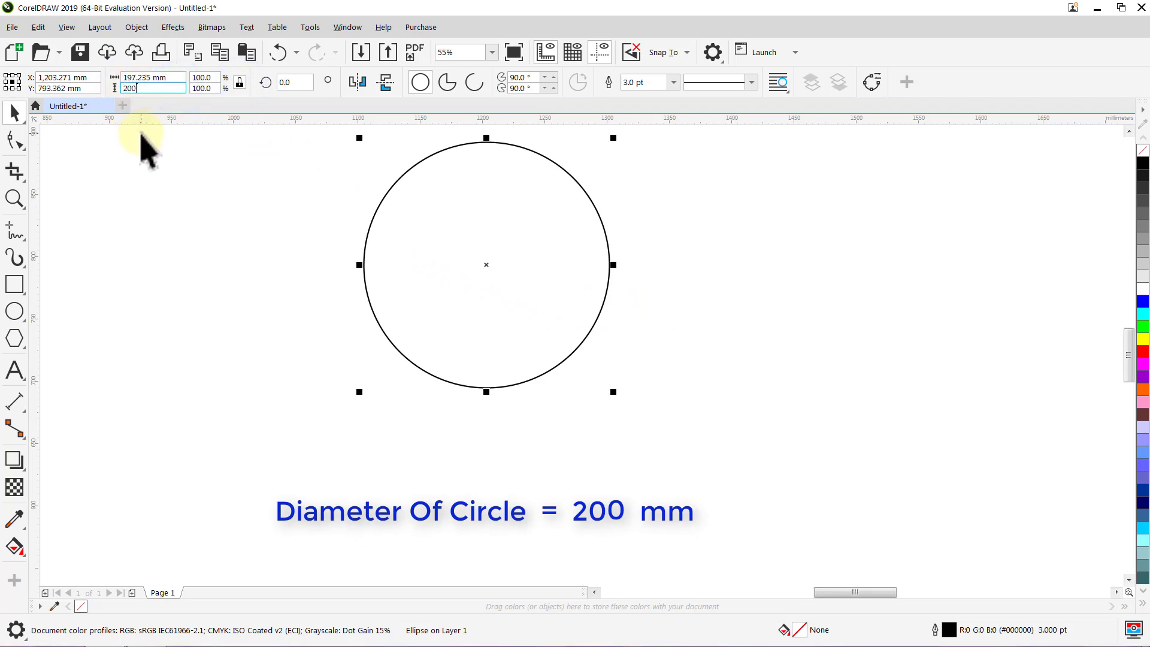
pyautogui.press('Return')
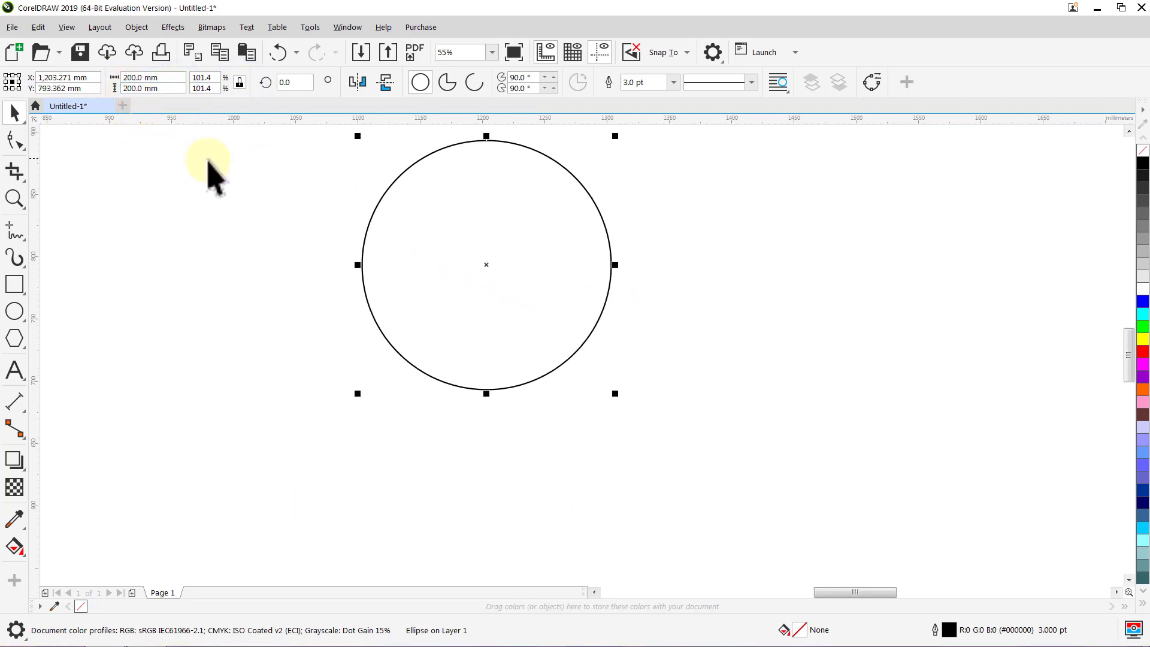
# - Make a smaller concentric copy of the 200 mm circle and set its diameter to 100 mm
pyautogui.moveTo(614, 136); pyautogui.dragTo(578, 160)
pyautogui.rightClick(578, 159)
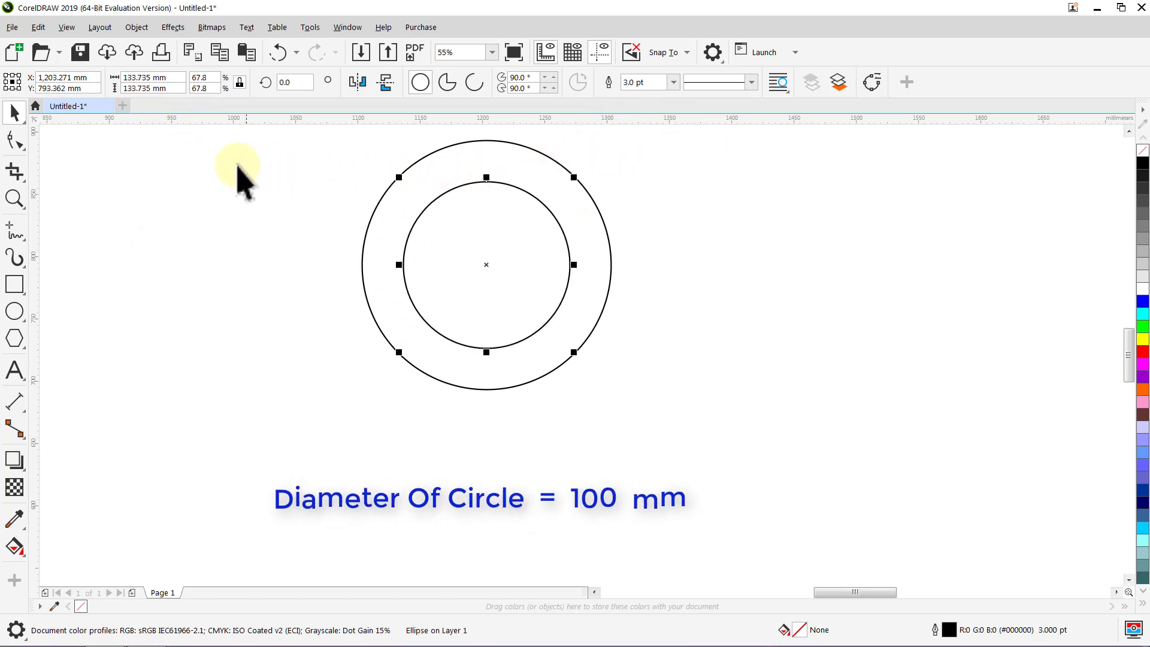
pyautogui.moveTo(177, 88); pyautogui.dragTo(111, 87)
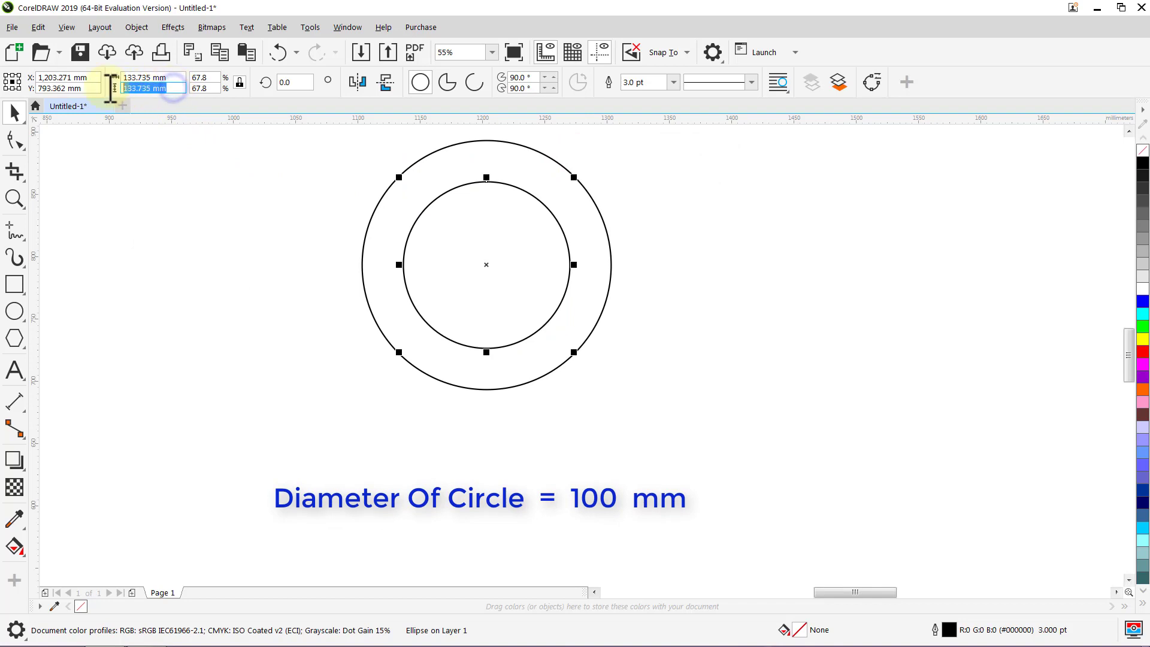
pyautogui.press('Return')
pyautogui.click(146, 144)
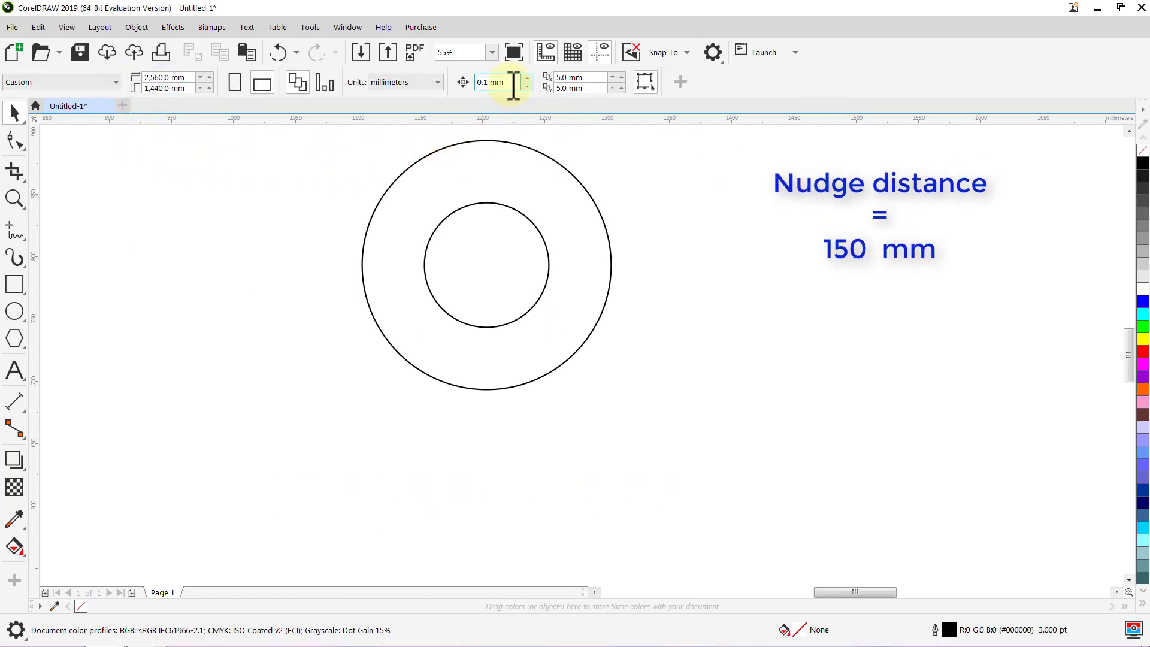
# - Set the nudge distance to 150 mm and place a copy of both concentric circles that distance to their right
pyautogui.write('150')
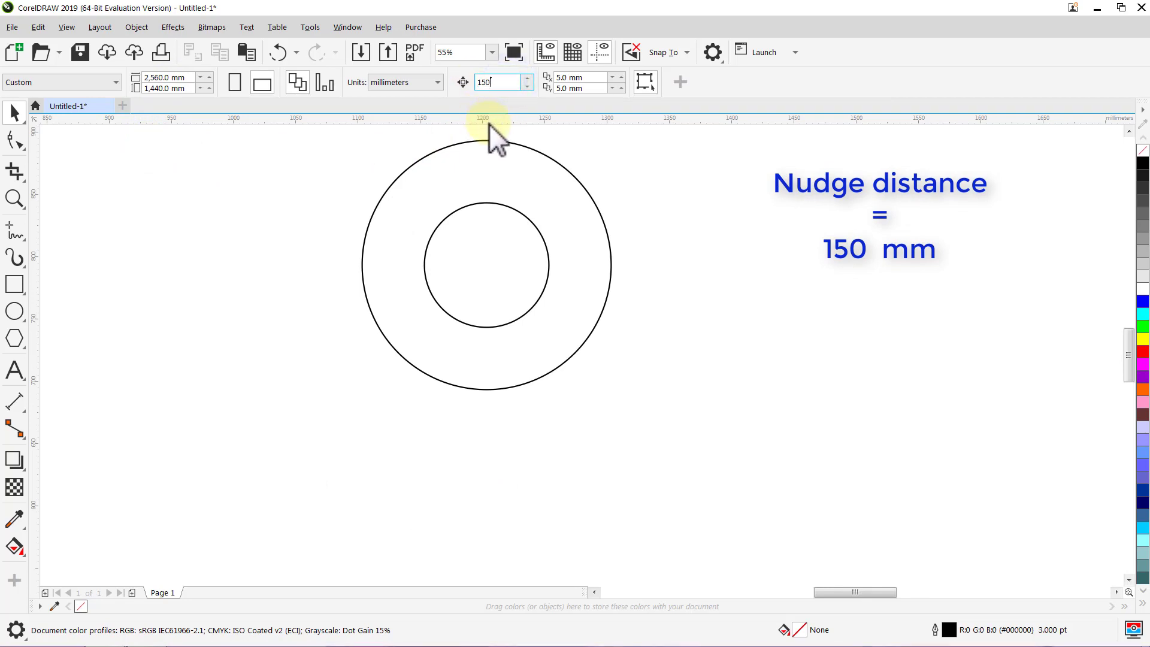
pyautogui.press('Return')
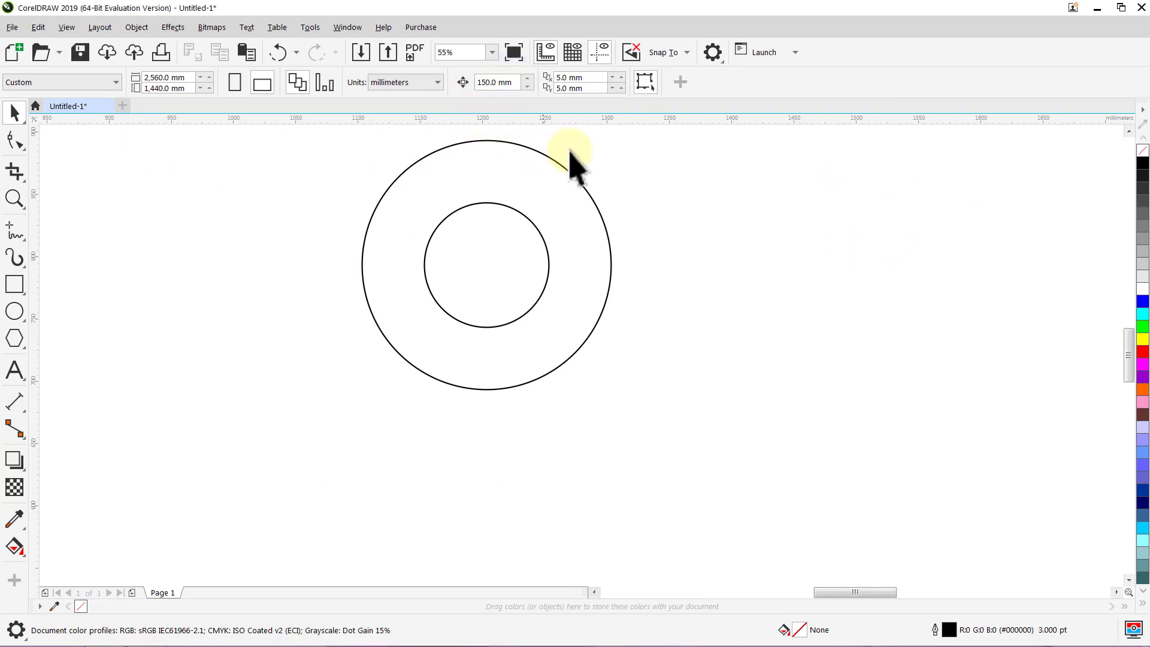
pyautogui.moveTo(666, 134); pyautogui.dragTo(325, 413)
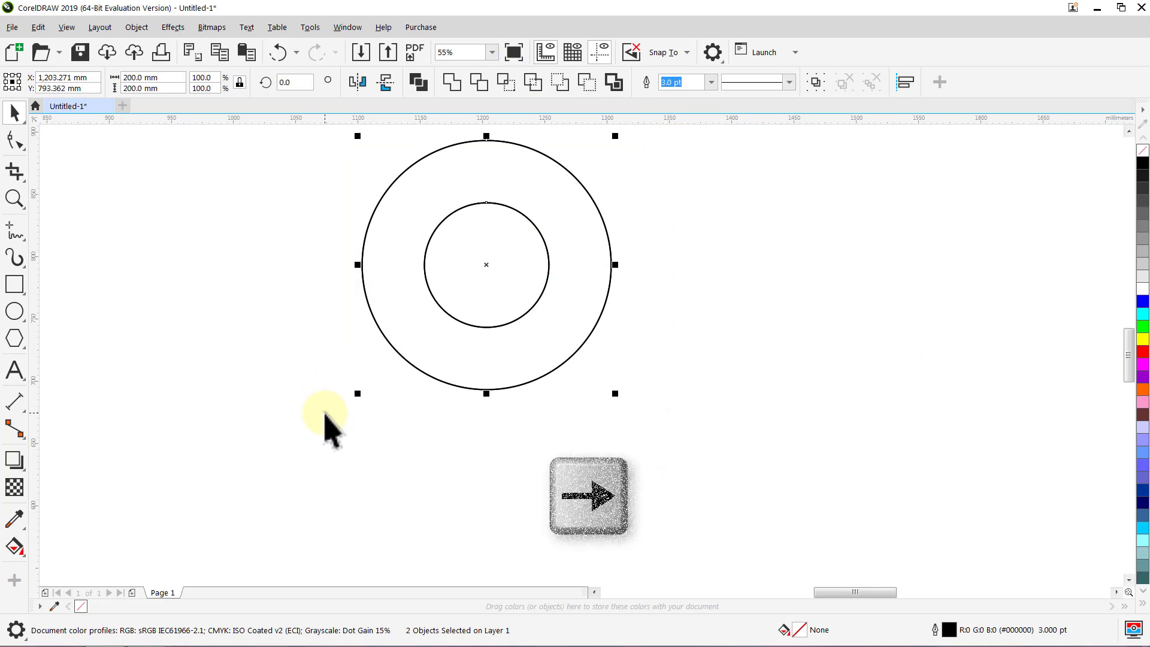
pyautogui.press('Right')
pyautogui.click(327, 418)
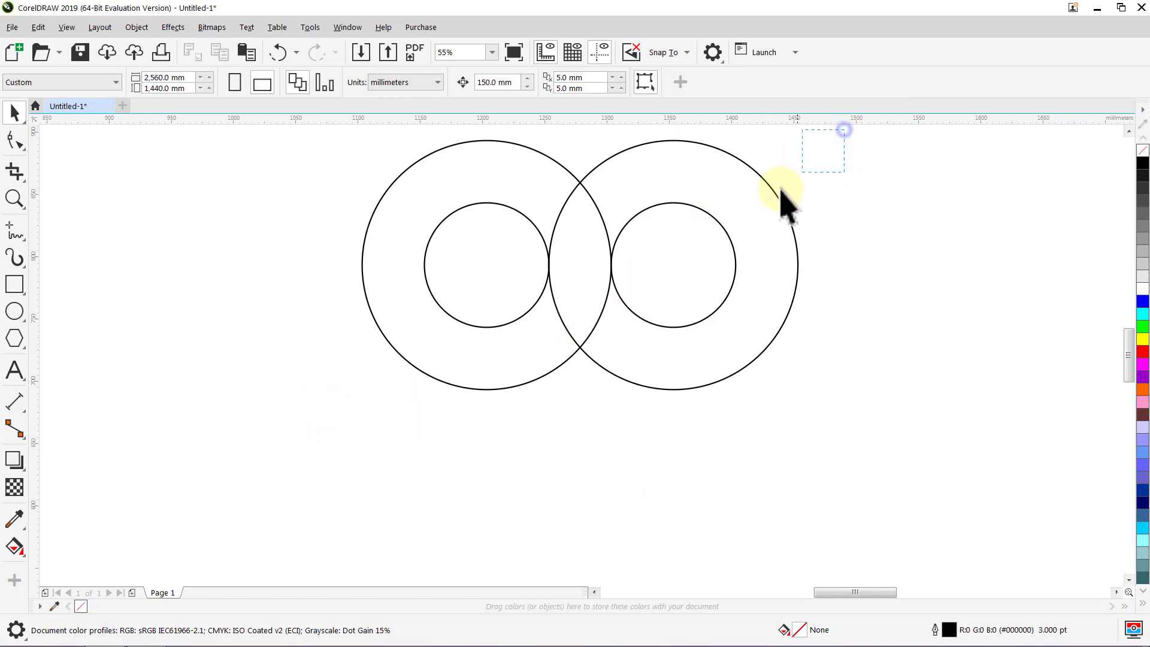
# - Duplicate all four circles in place and nudge the copies 150 mm down to form a two-by-two arrangement
pyautogui.moveTo(781, 191); pyautogui.dragTo(302, 448)
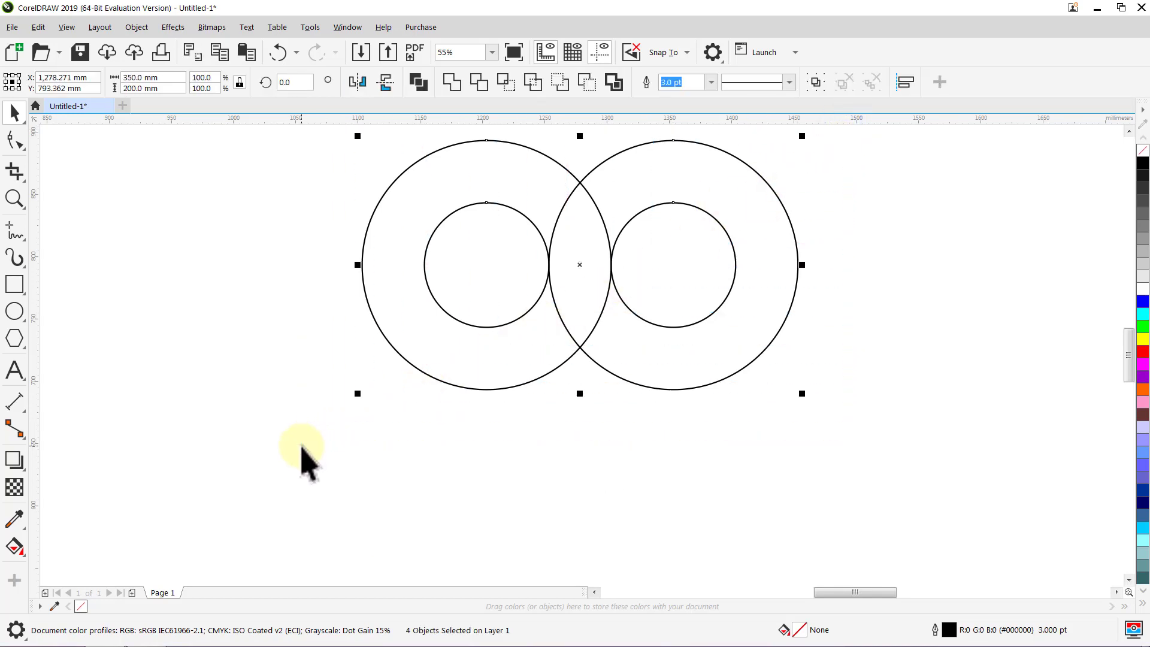
pyautogui.press('KP_Add')
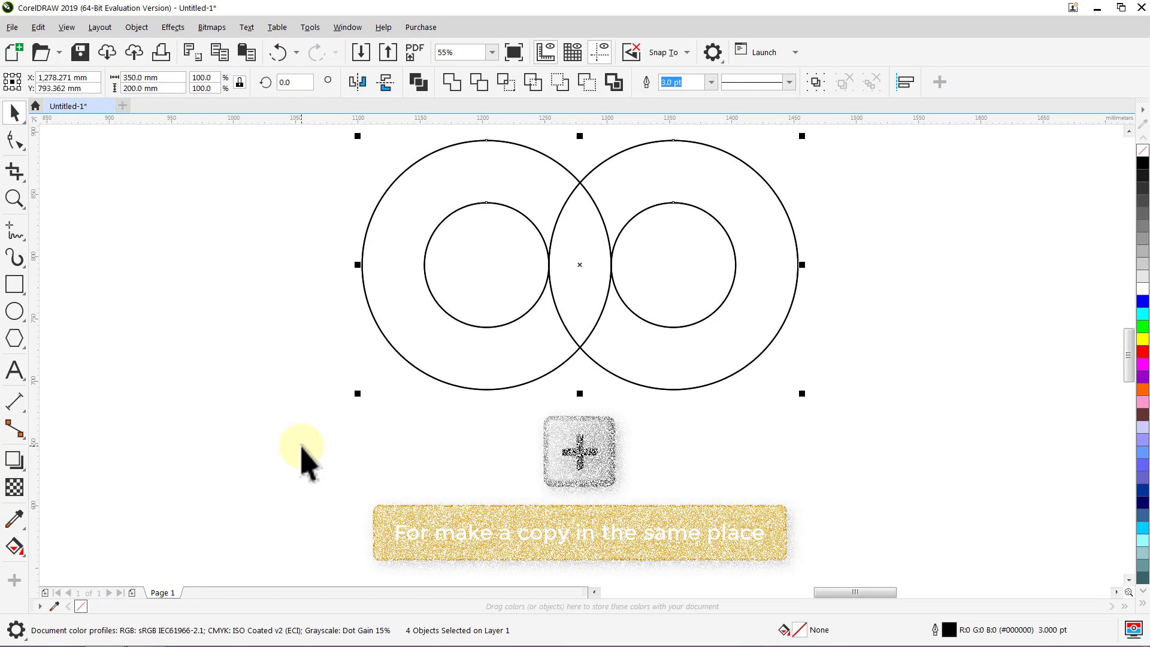
pyautogui.press('Down')
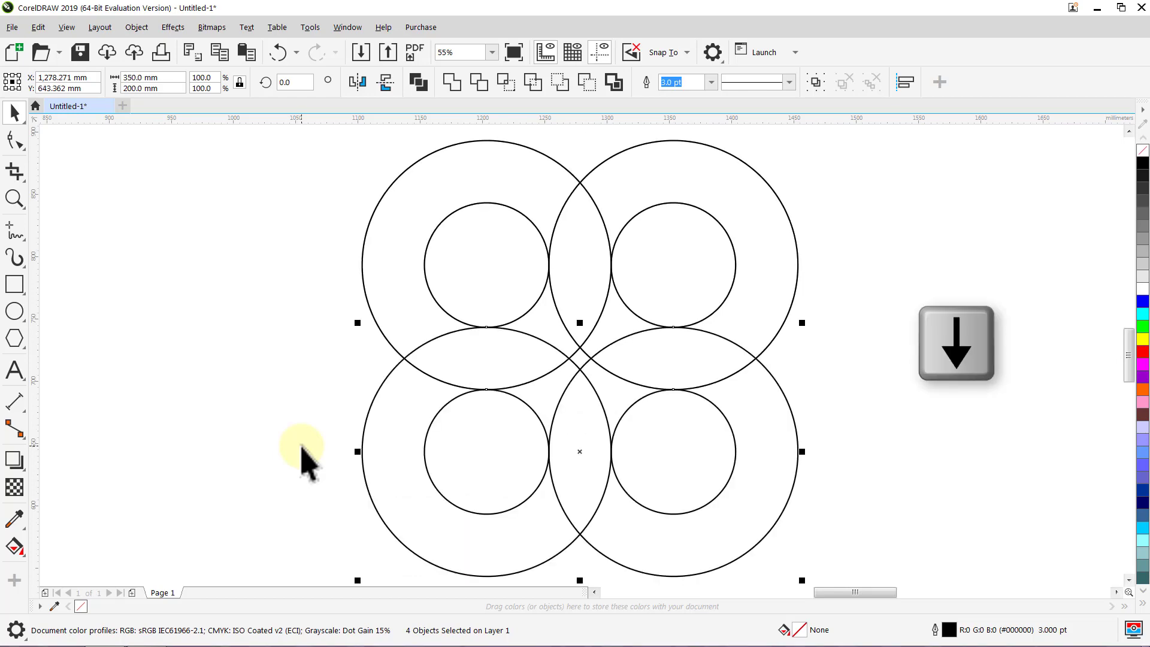
pyautogui.click(303, 447)
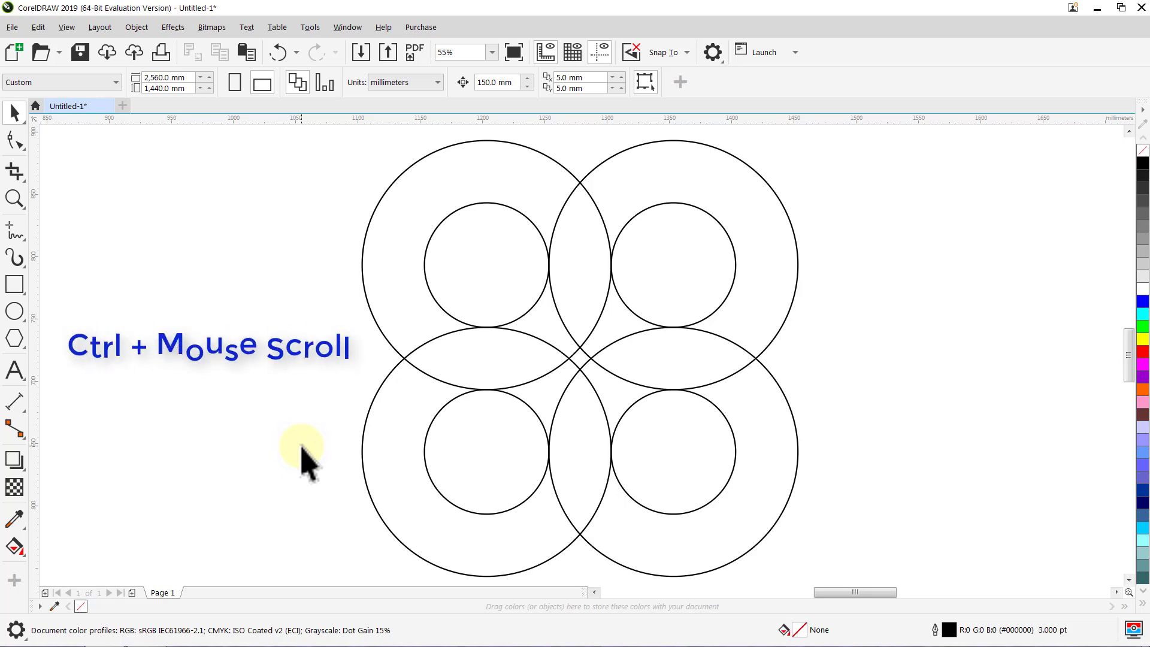
# - Place a copy of the upper row's four circles in the empty area to the left of the two-by-two arrangement
pyautogui.hscroll(-2, 303, 449)
pyautogui.hscroll(-8, 303, 449)
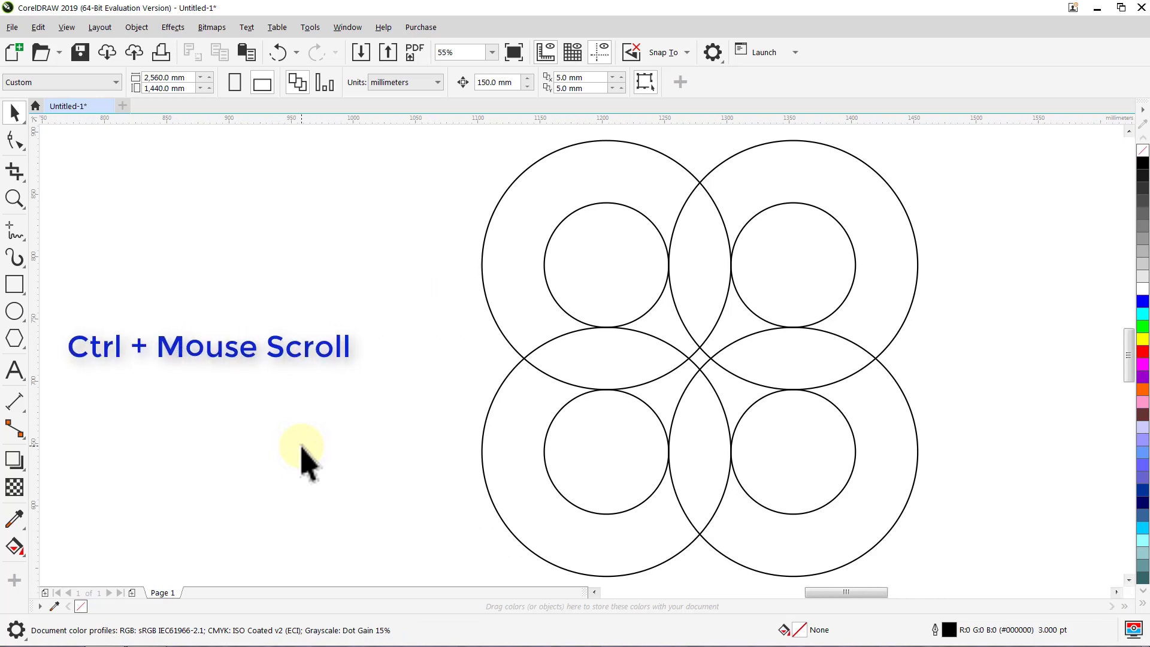
pyautogui.hscroll(-2, 302, 449)
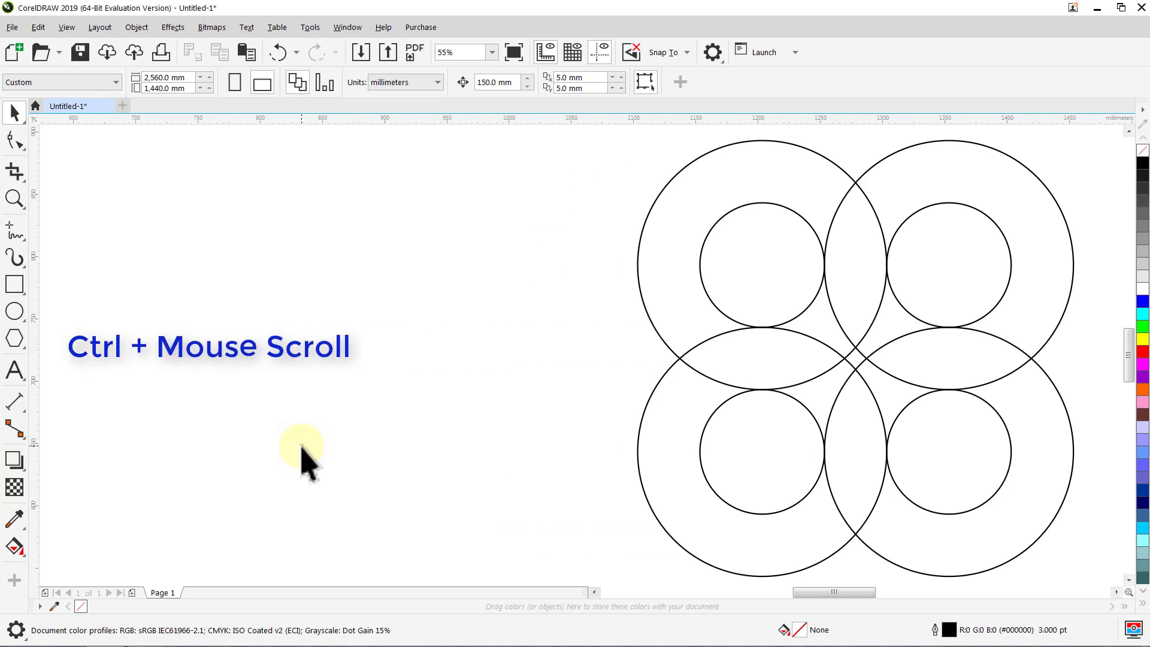
pyautogui.hscroll(-1, 303, 449)
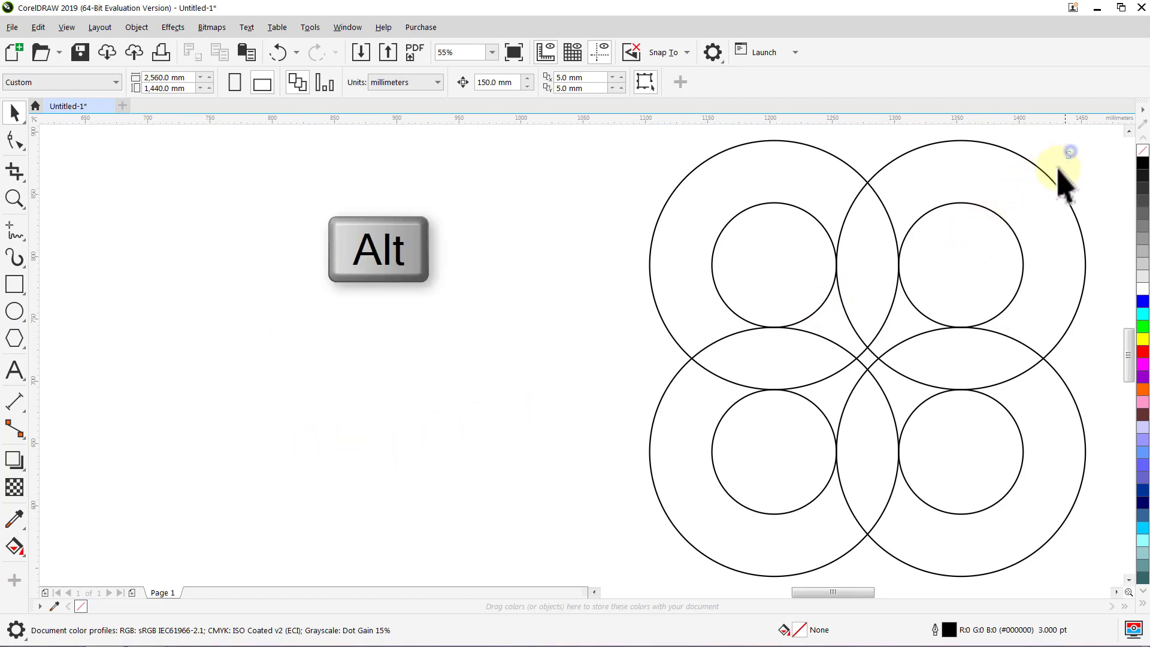
pyautogui.moveTo(1070, 151); pyautogui.dragTo(547, 309)
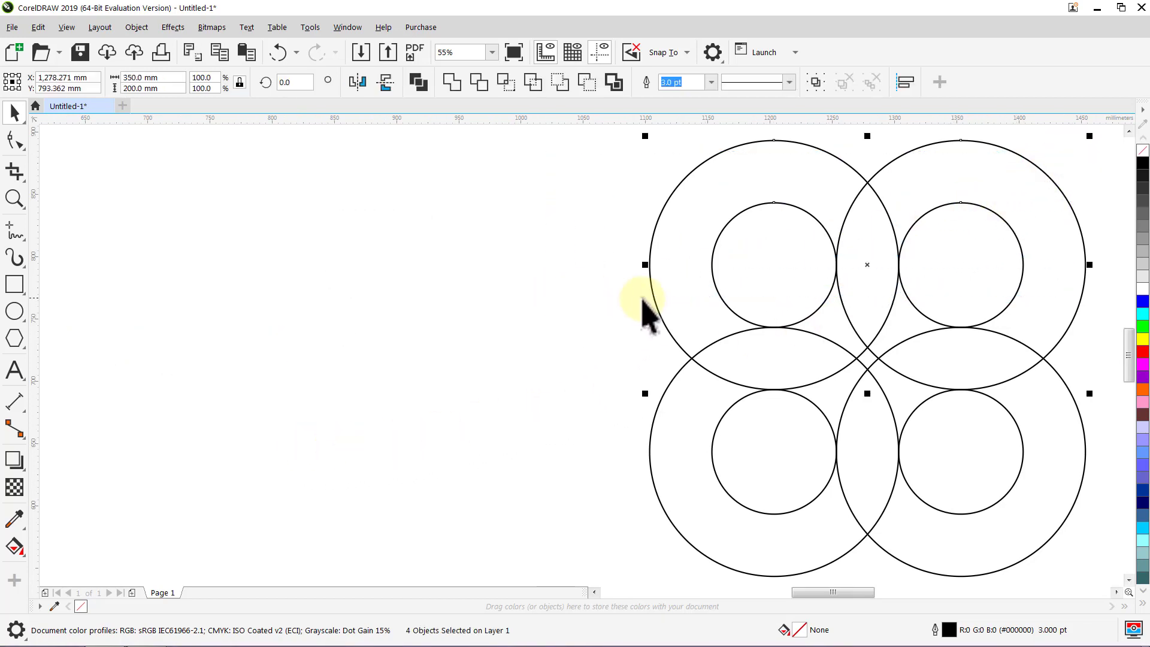
pyautogui.moveTo(850, 233); pyautogui.dragTo(348, 318)
pyautogui.rightClick(347, 318)
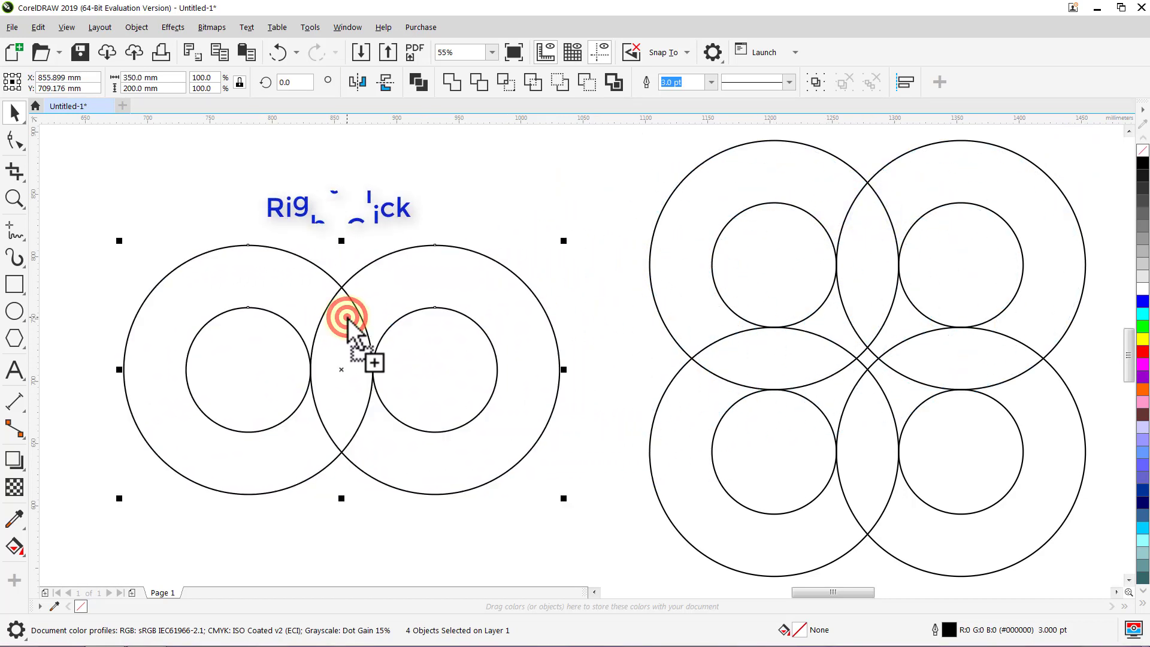
pyautogui.click(595, 301)
# - Make a larger concentric copy of the right 200 mm circle in the copied row and set its diameter to 260 mm
pyautogui.click(543, 308)
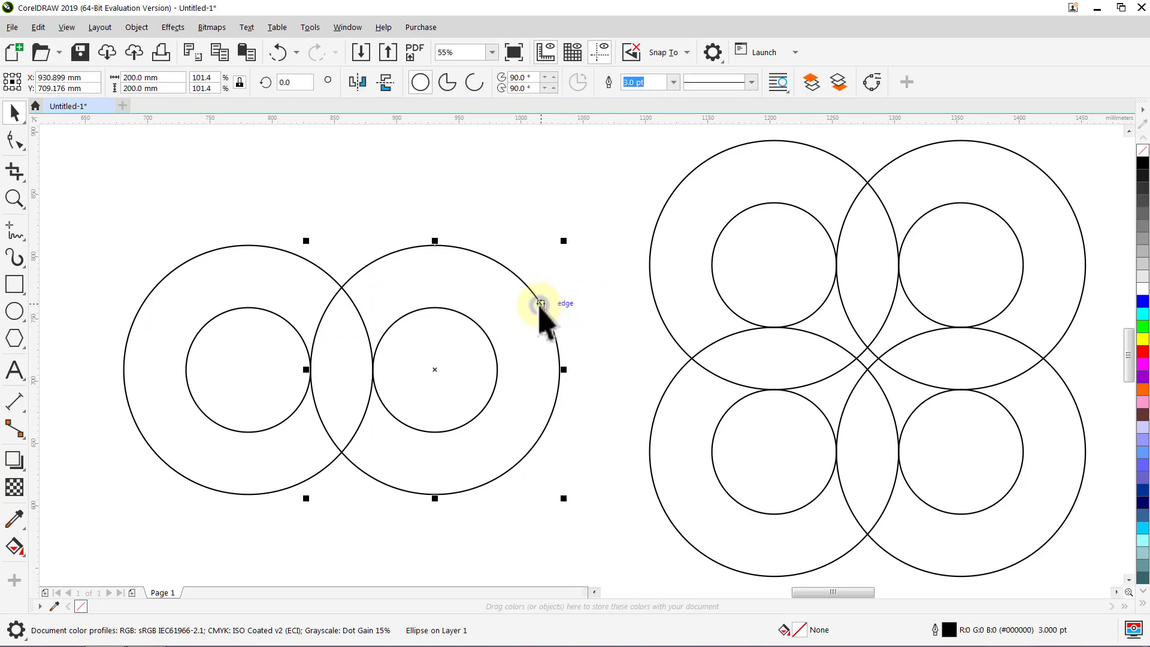
pyautogui.moveTo(563, 241); pyautogui.dragTo(627, 201)
pyautogui.rightClick(627, 201)
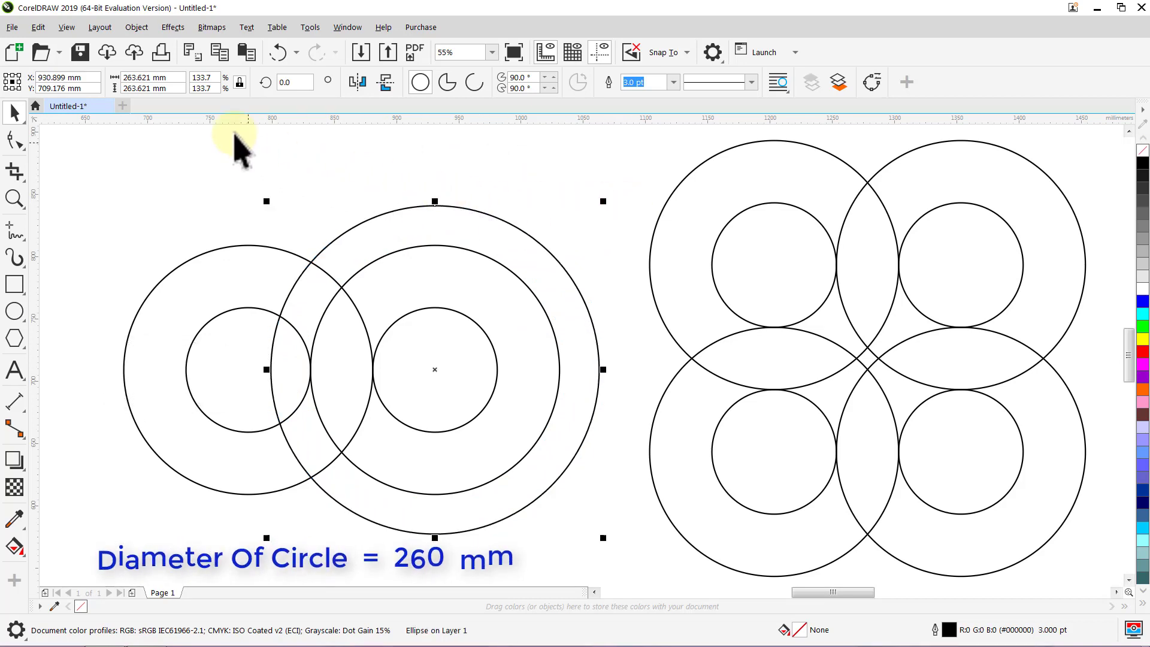
pyautogui.moveTo(182, 88); pyautogui.dragTo(123, 88)
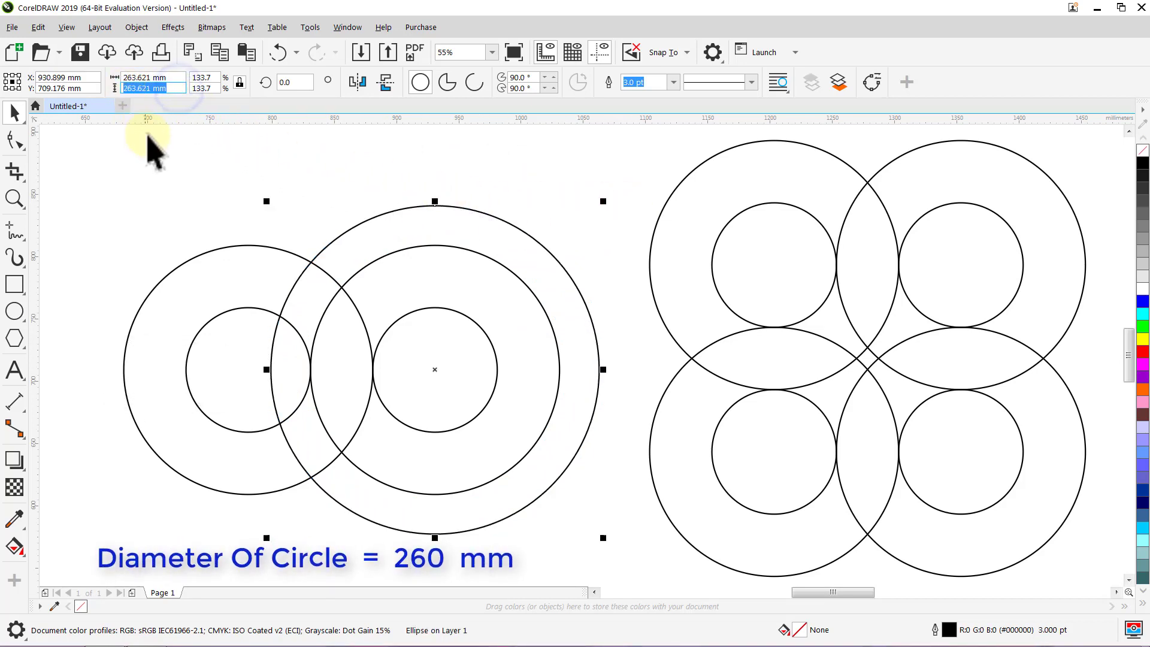
pyautogui.write('260.0 mm')
pyautogui.press('Return')
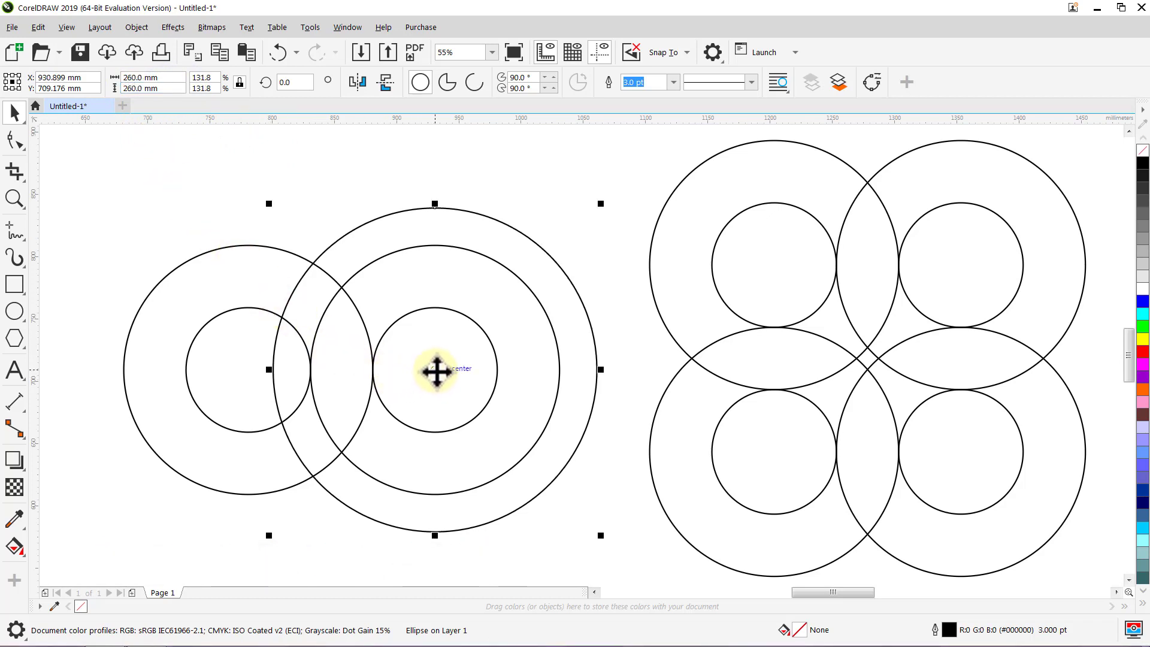
# - Place a copy of the 260 mm circle concentrically around the left pair of circles in the copied row
pyautogui.moveTo(436, 371); pyautogui.dragTo(248, 370)
pyautogui.rightClick(248, 370)
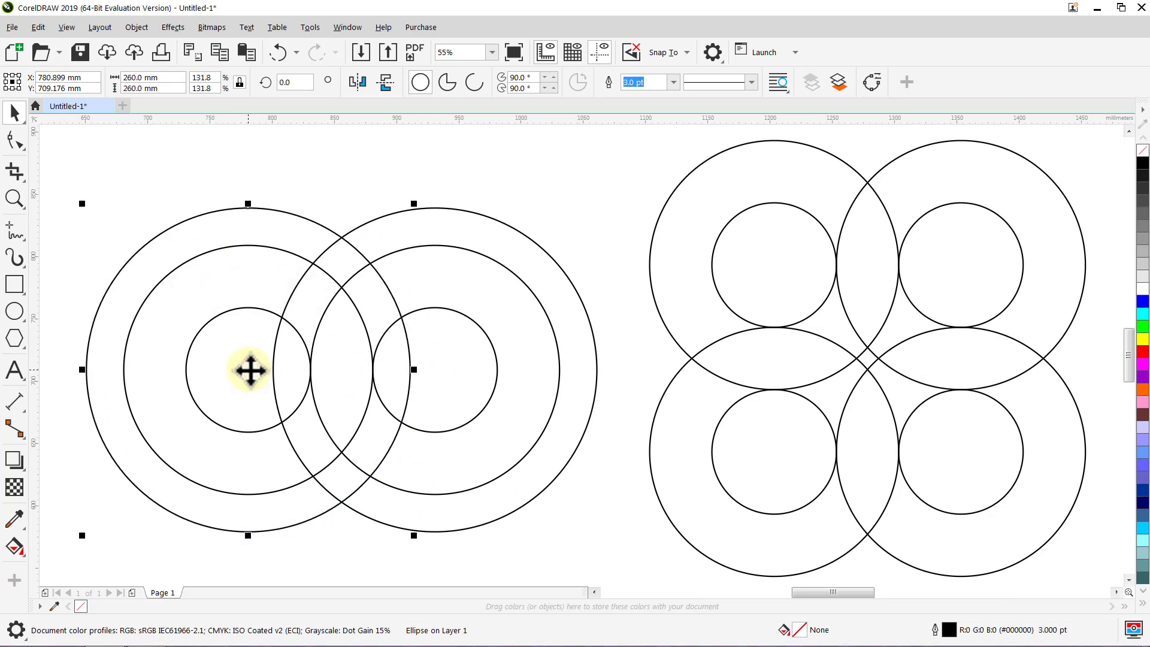
pyautogui.click(337, 163)
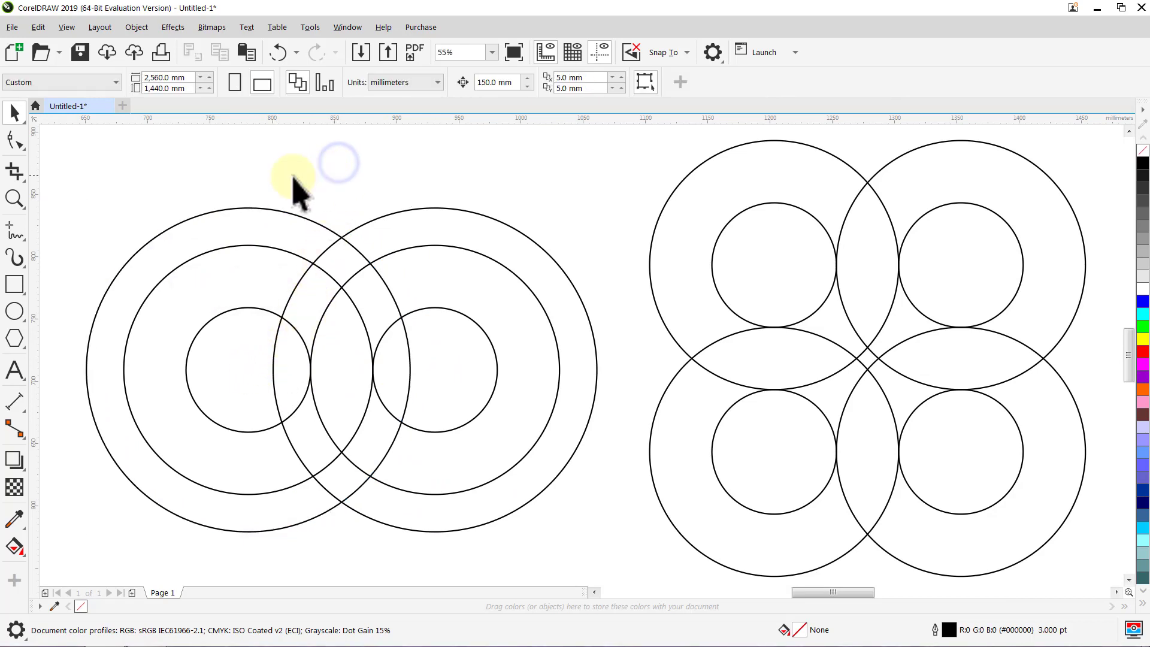
# - Remove the overlapping inner arcs of the two-by-two circles with Virtual Segment Delete, keeping the outer contour, four small circles and central diamond
pyautogui.click(21, 173)
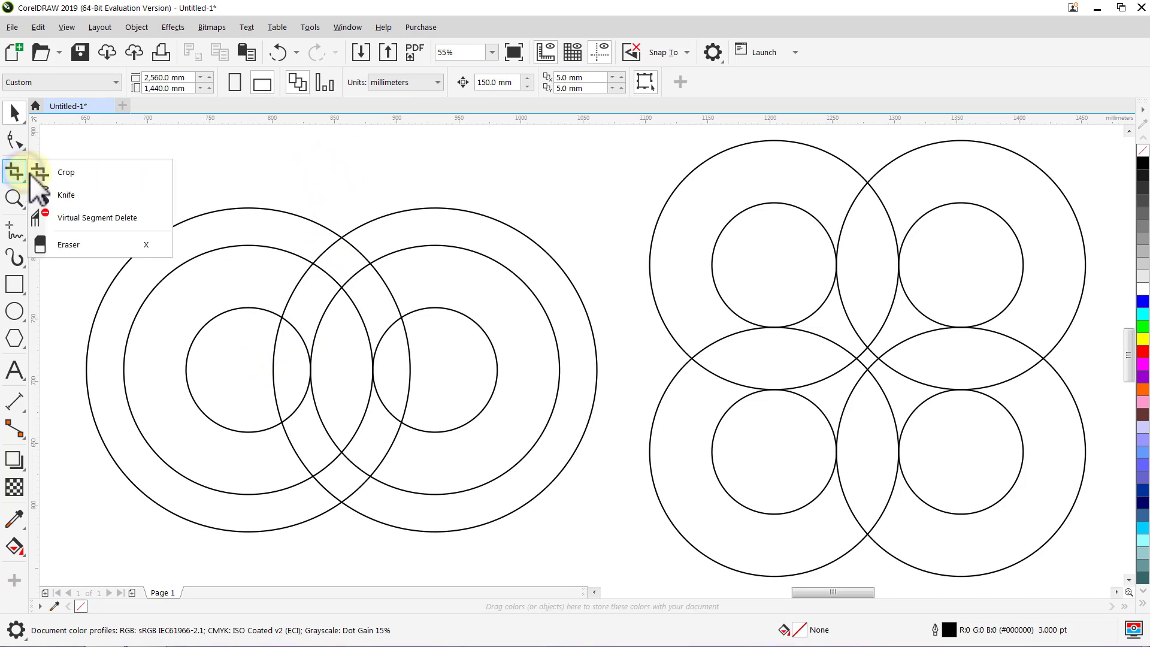
pyautogui.click(87, 217)
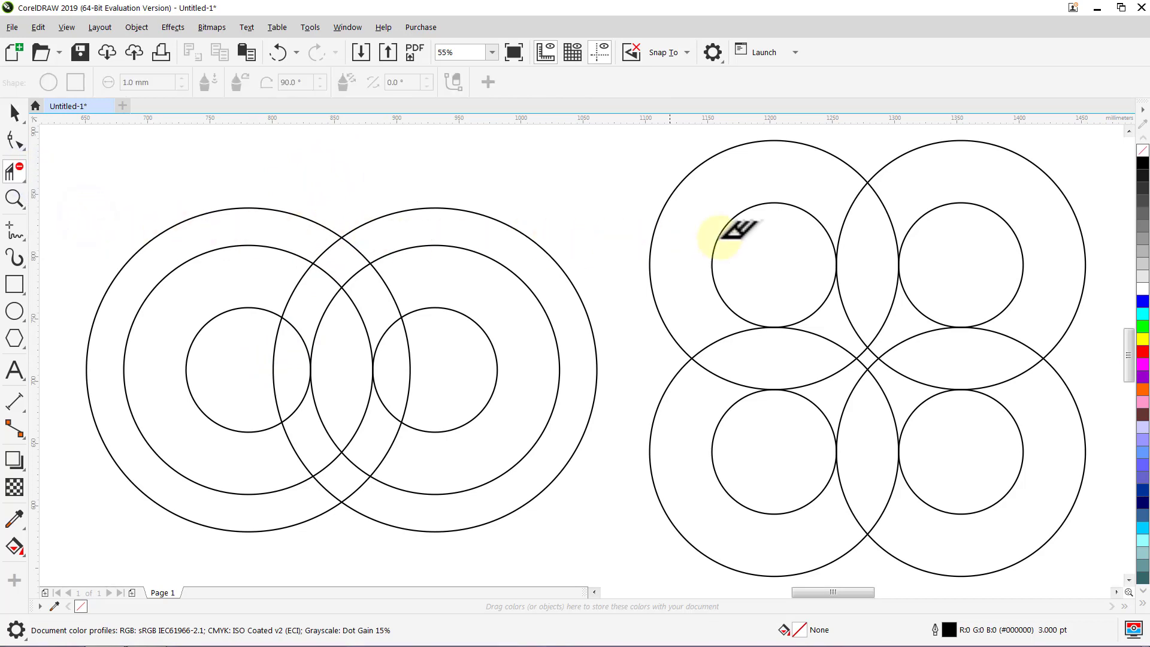
pyautogui.click(883, 202)
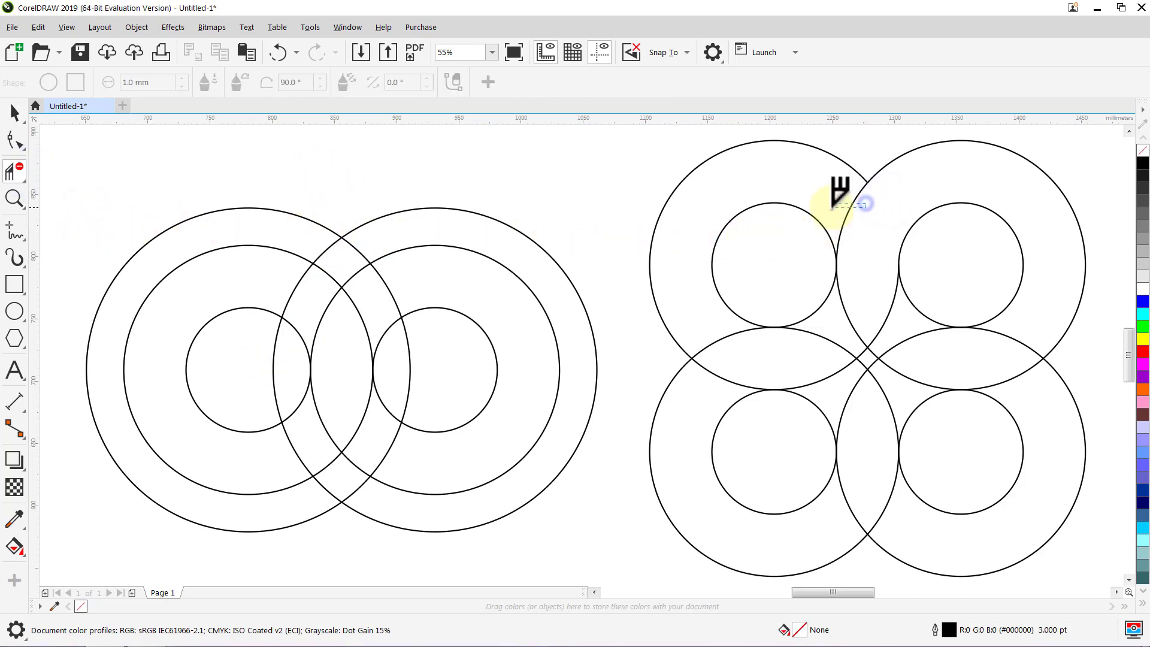
pyautogui.click(850, 207)
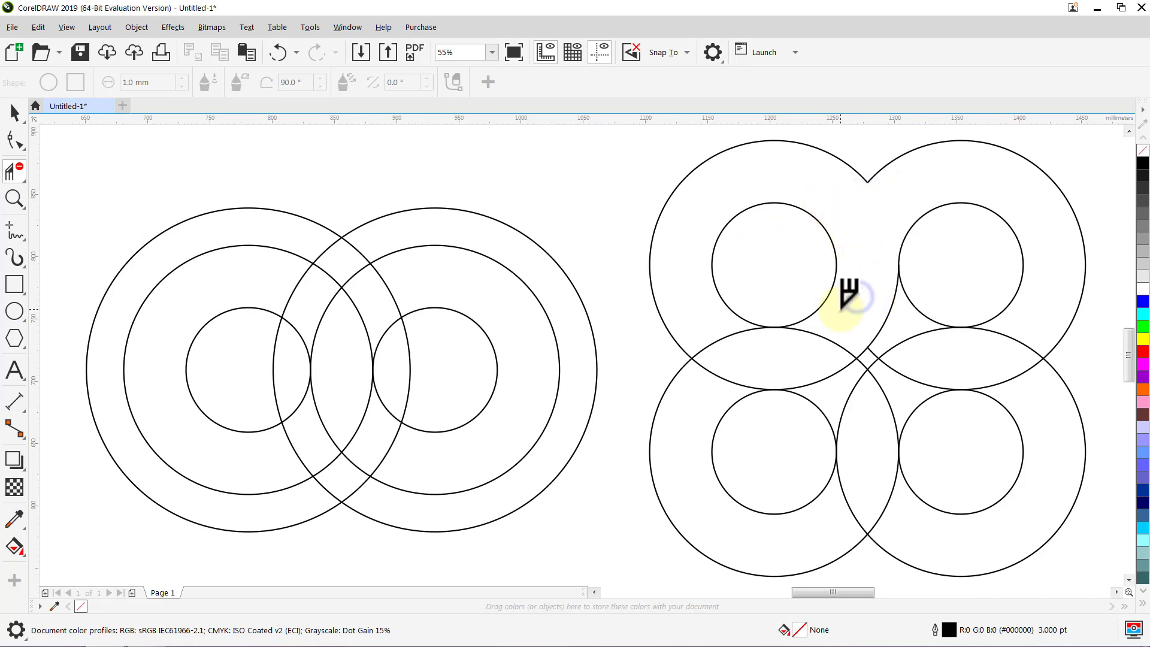
pyautogui.click(892, 311)
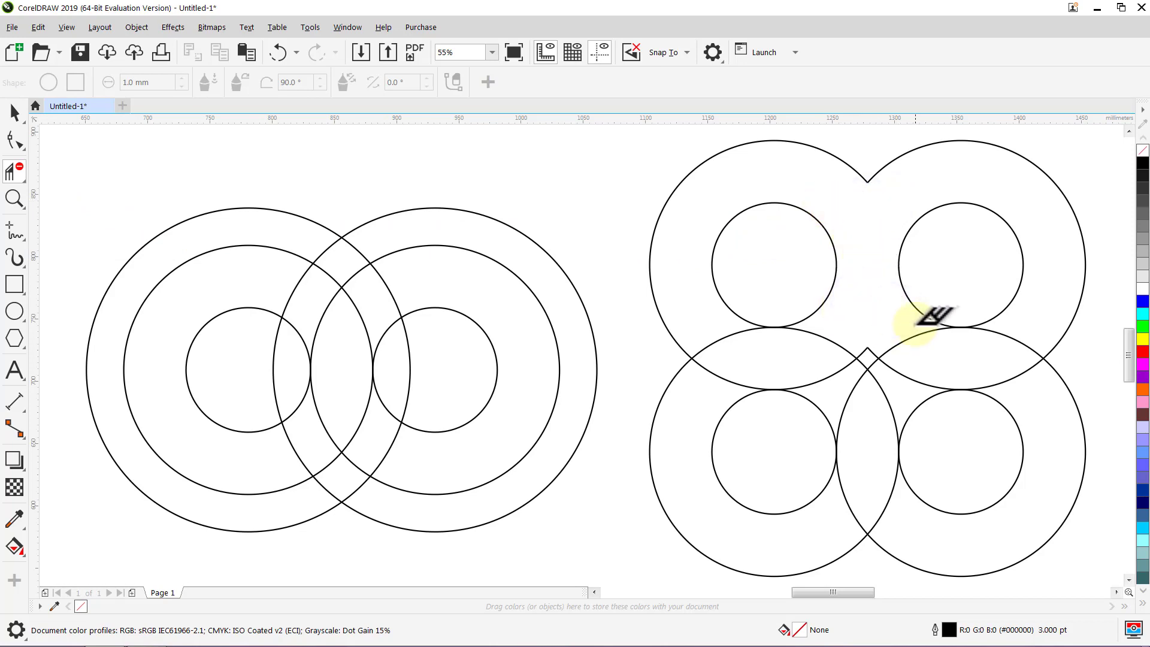
pyautogui.click(913, 326)
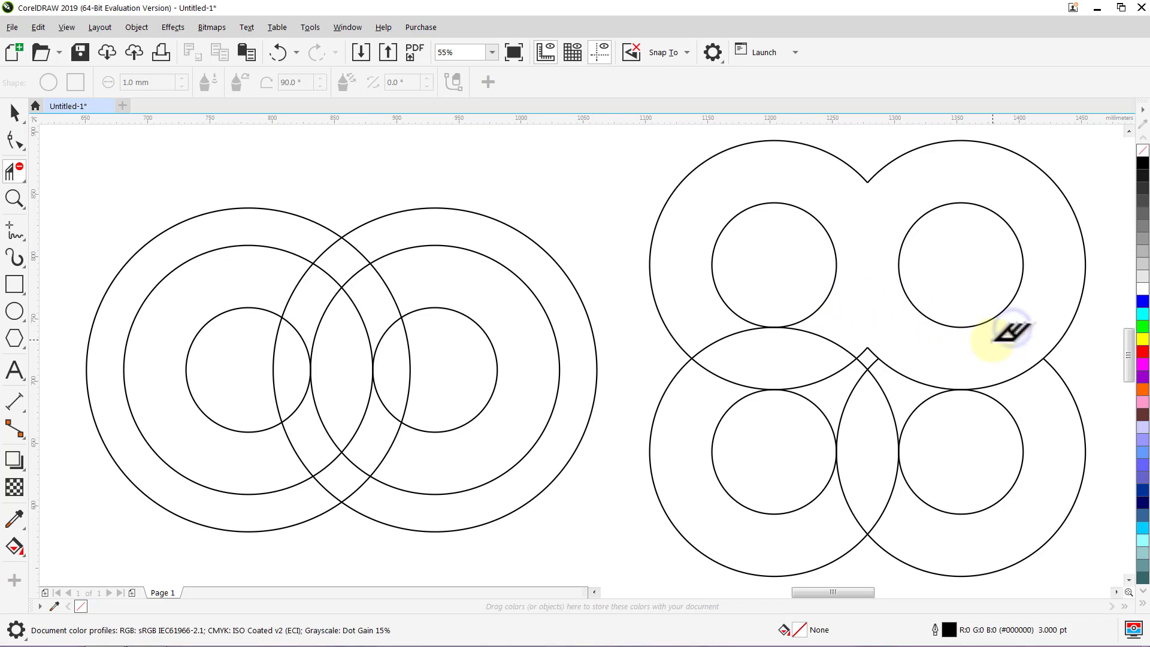
pyautogui.click(1022, 374)
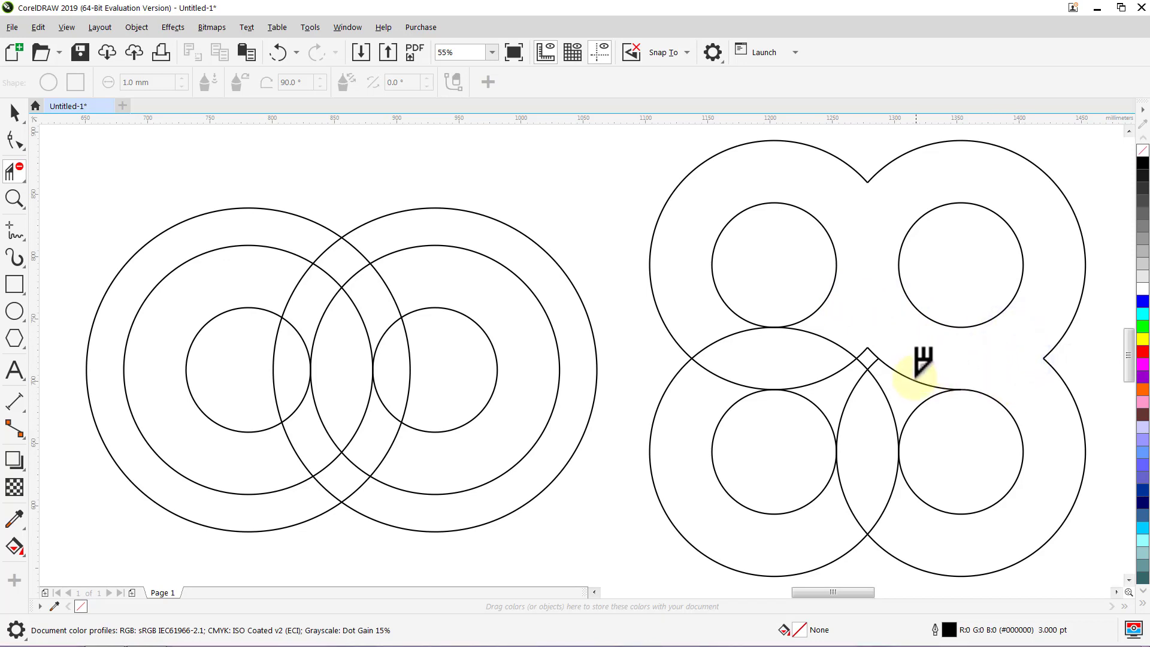
pyautogui.click(902, 375)
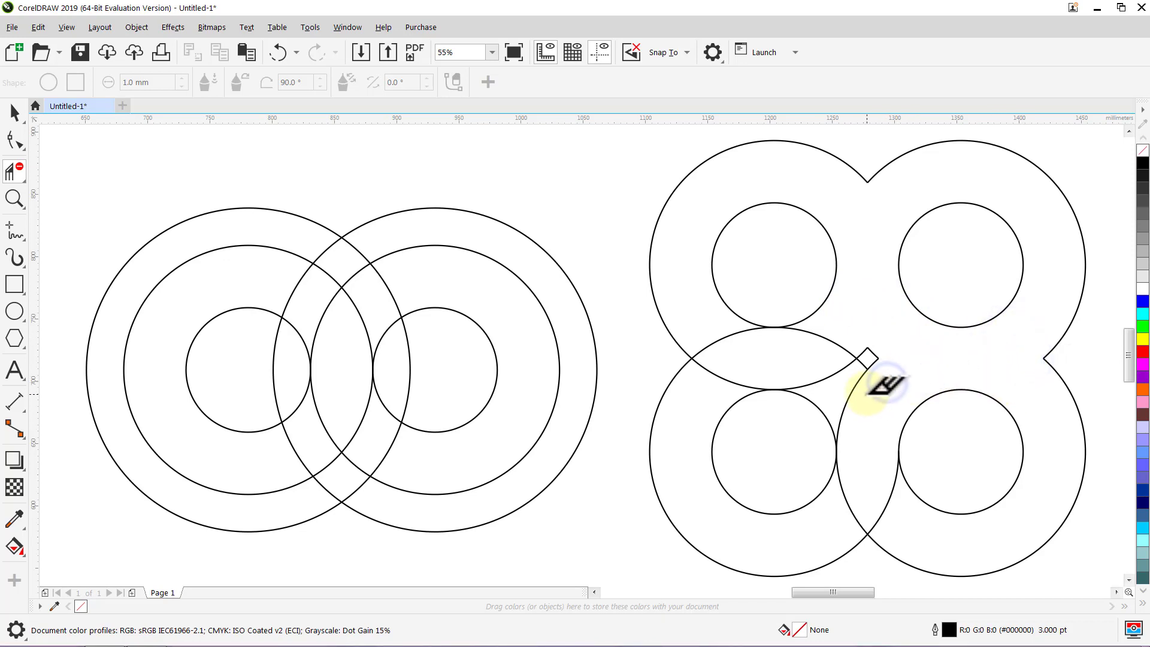
pyautogui.click(857, 388)
pyautogui.click(832, 375)
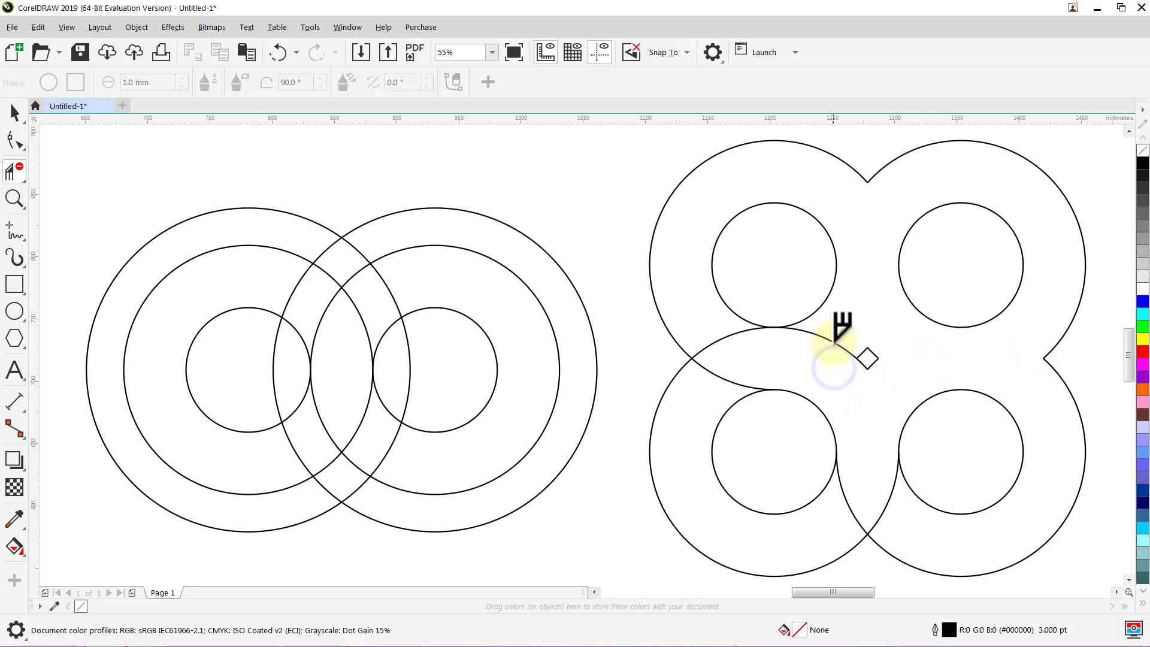
pyautogui.click(833, 340)
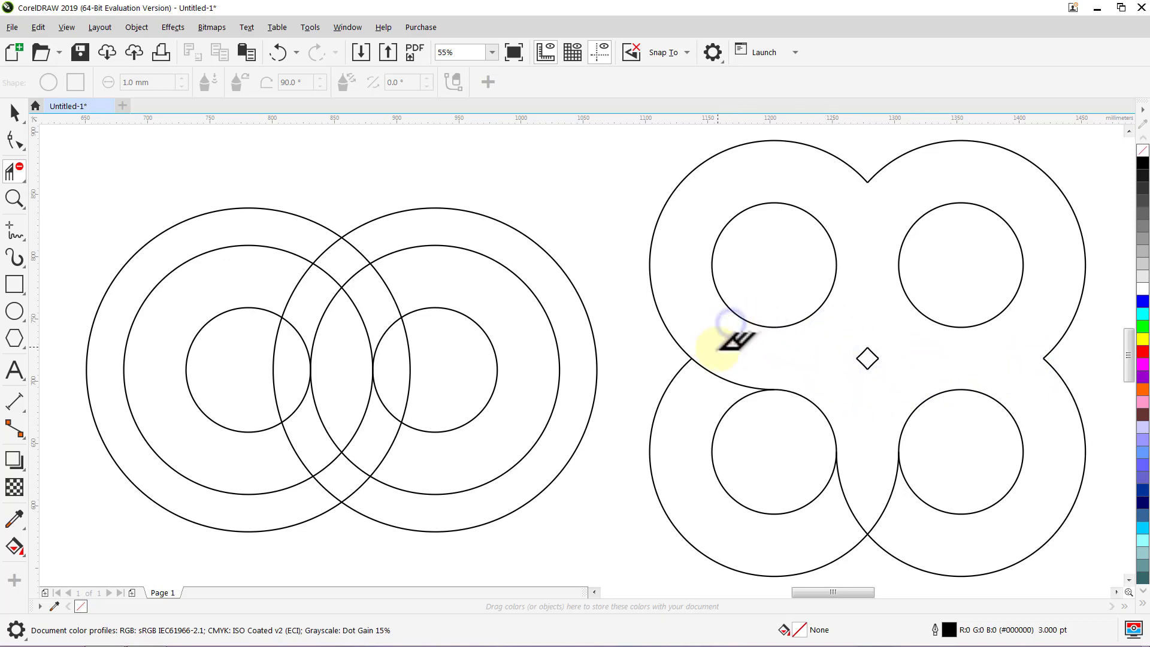
pyautogui.click(721, 378)
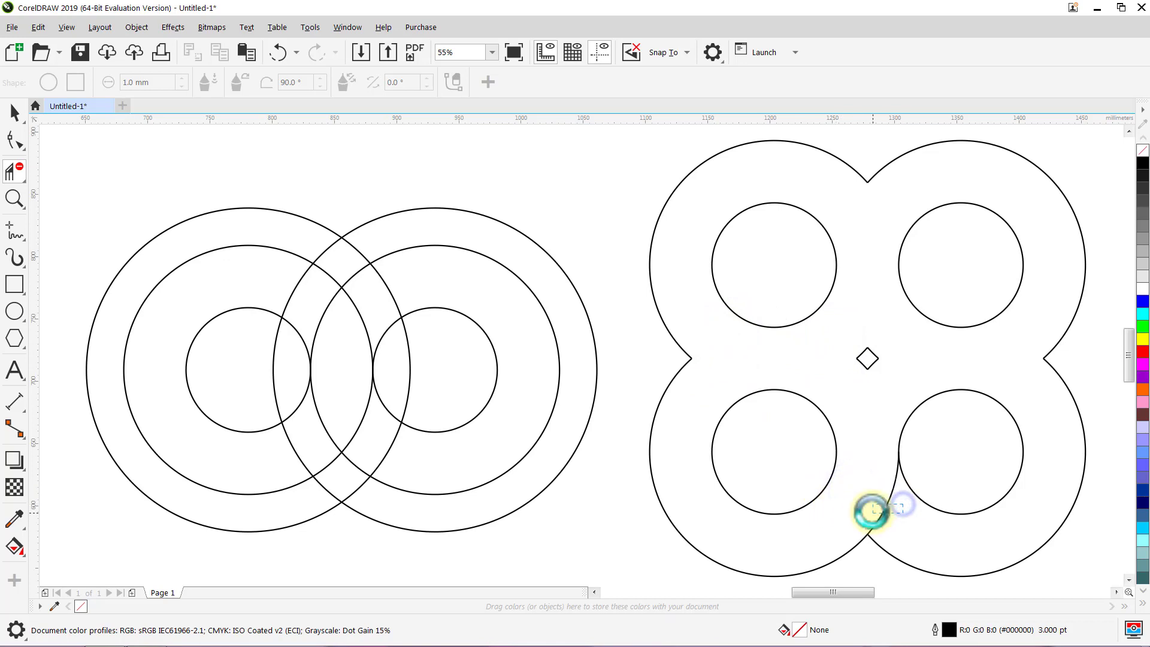
pyautogui.press('space')
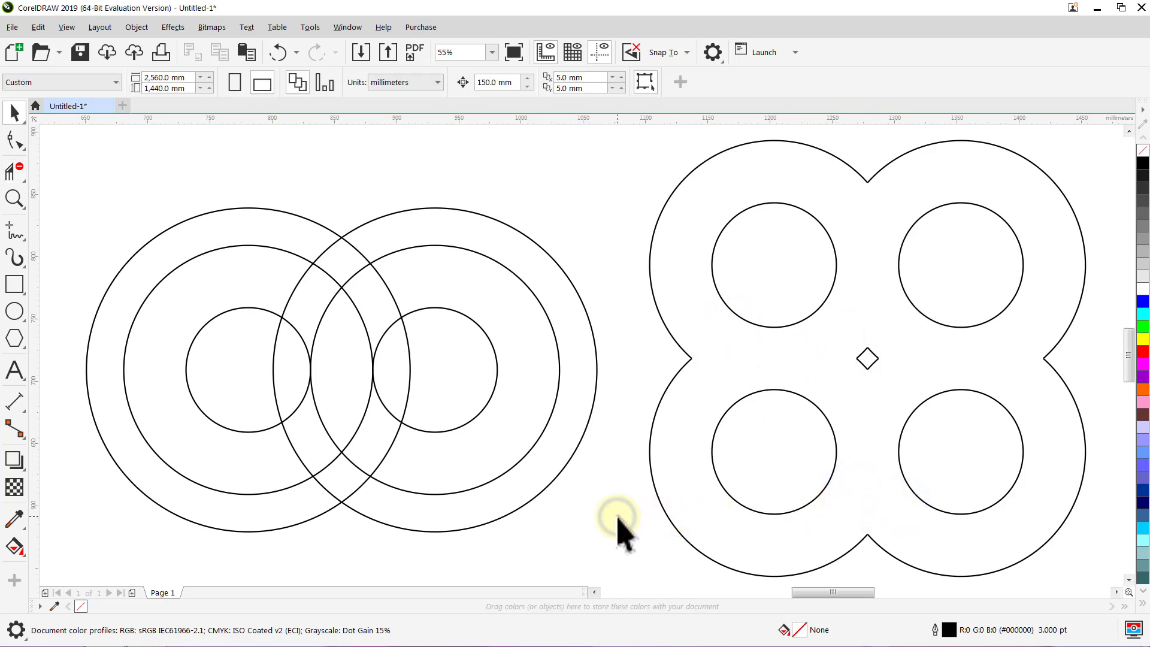
# - Group all circles and trimmed curves of both arrangements into one object
pyautogui.hotkey('ctrl', 'a')
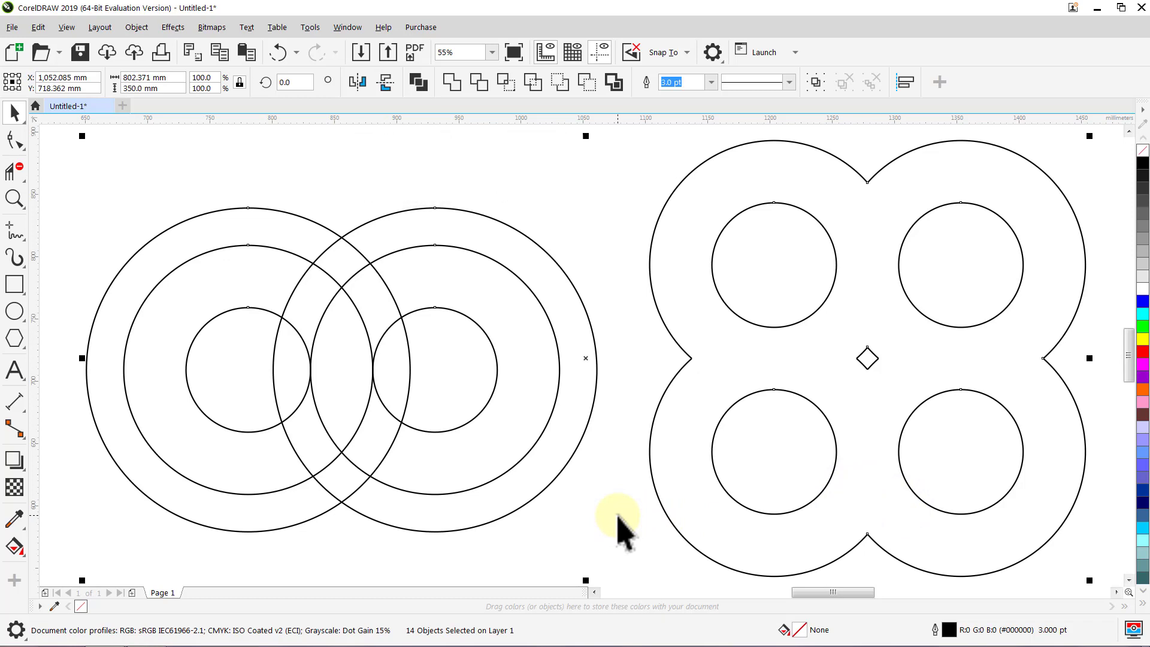
pyautogui.hotkey('ctrl', 'g')
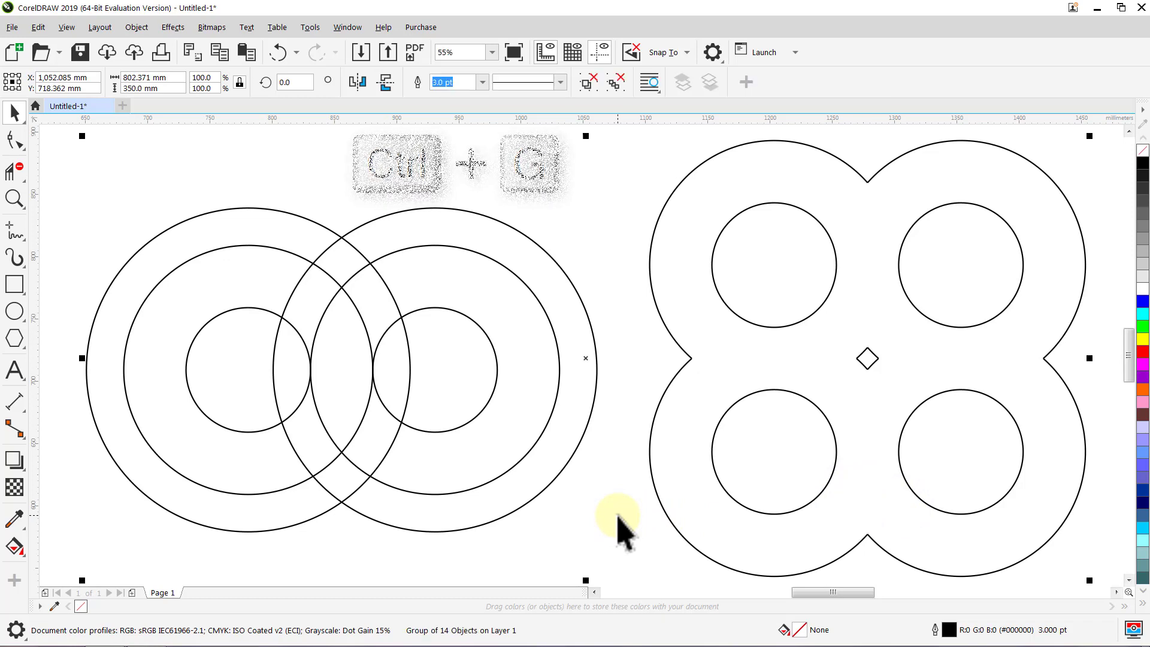
pyautogui.click(620, 520)
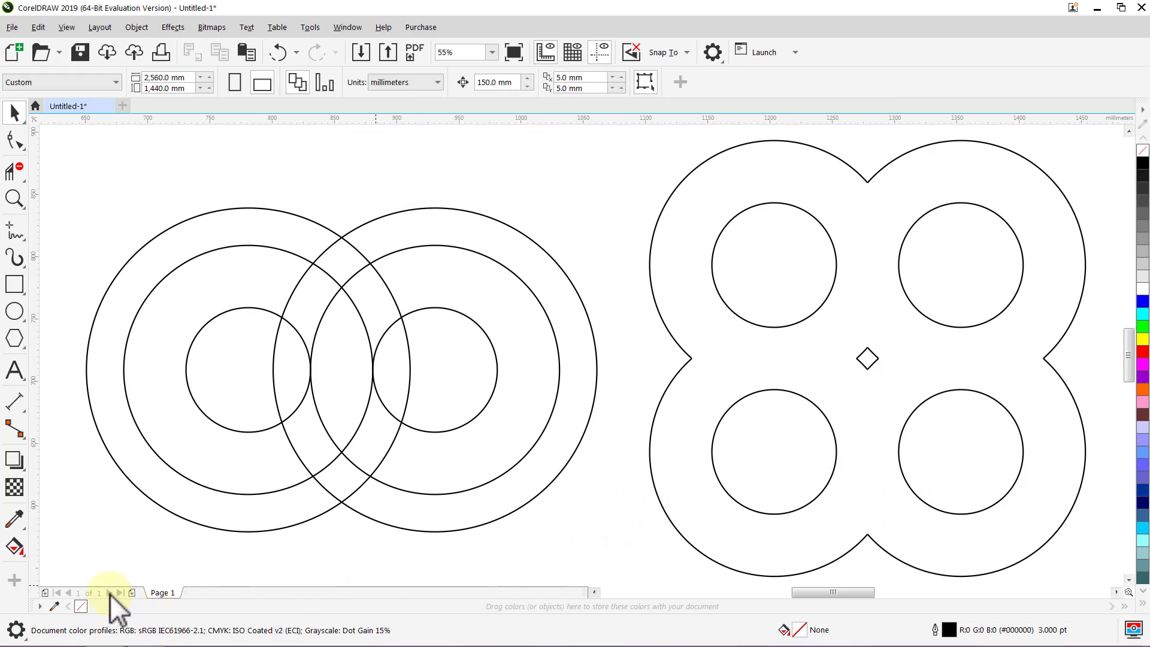
# - Use Smart Fill to create green shapes from the four-lobed body and from the upper-left and lower-right curved overlap pieces between the left circle sets
pyautogui.click(22, 548)
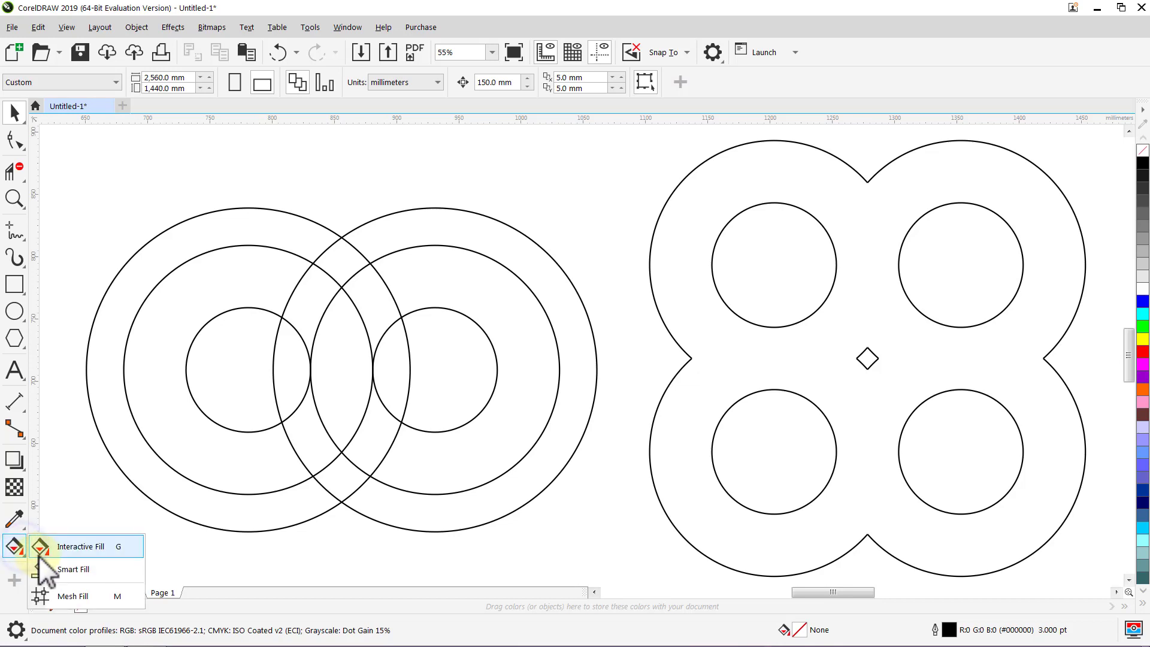
pyautogui.click(60, 567)
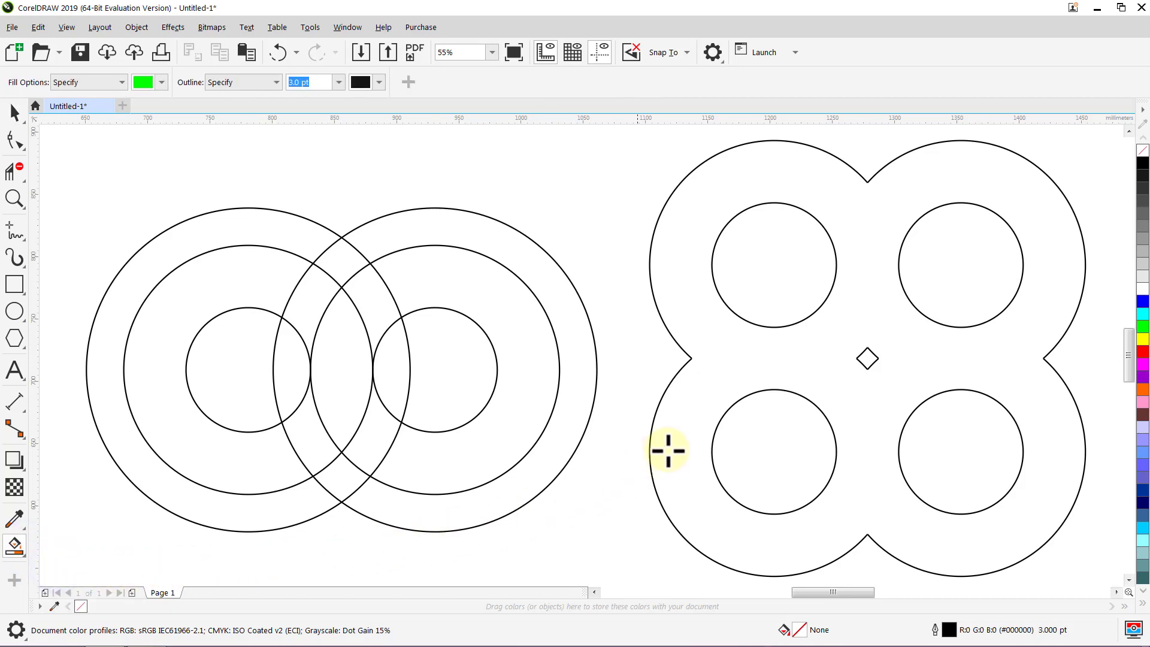
pyautogui.click(700, 398)
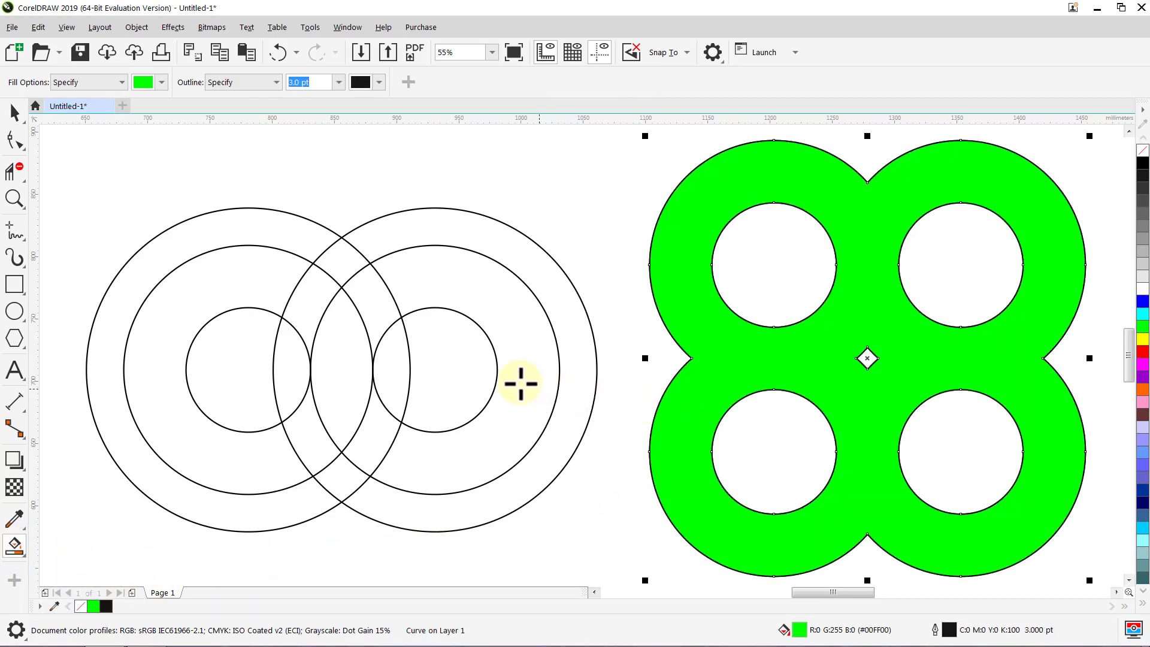
pyautogui.click(316, 300)
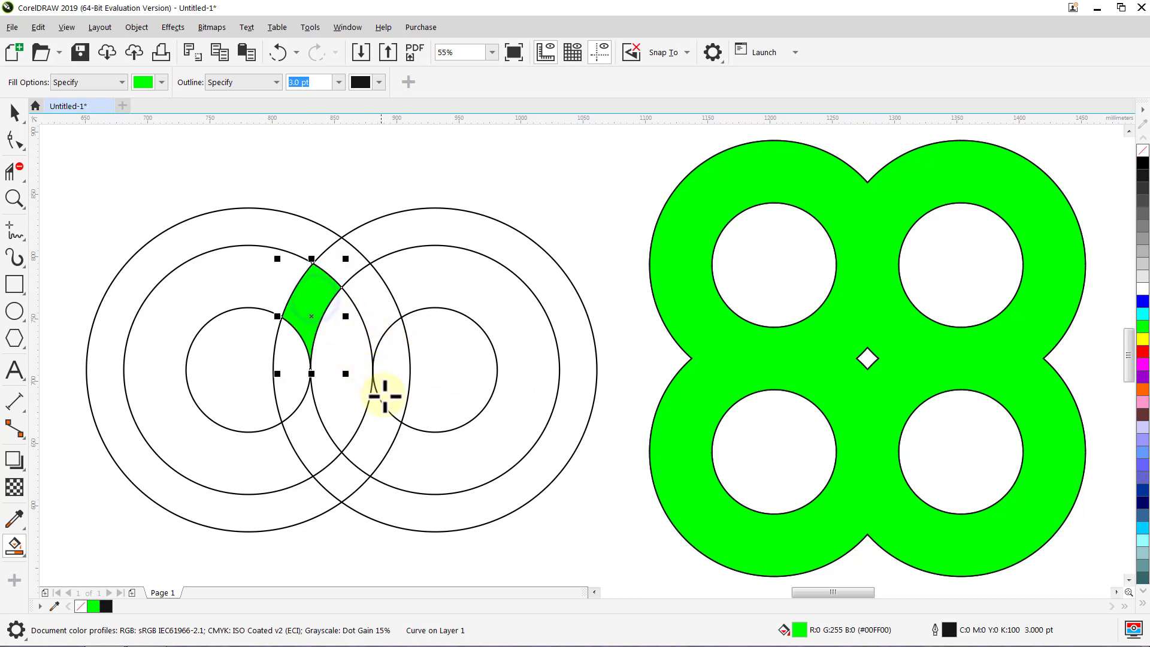
pyautogui.click(384, 426)
pyautogui.press('space')
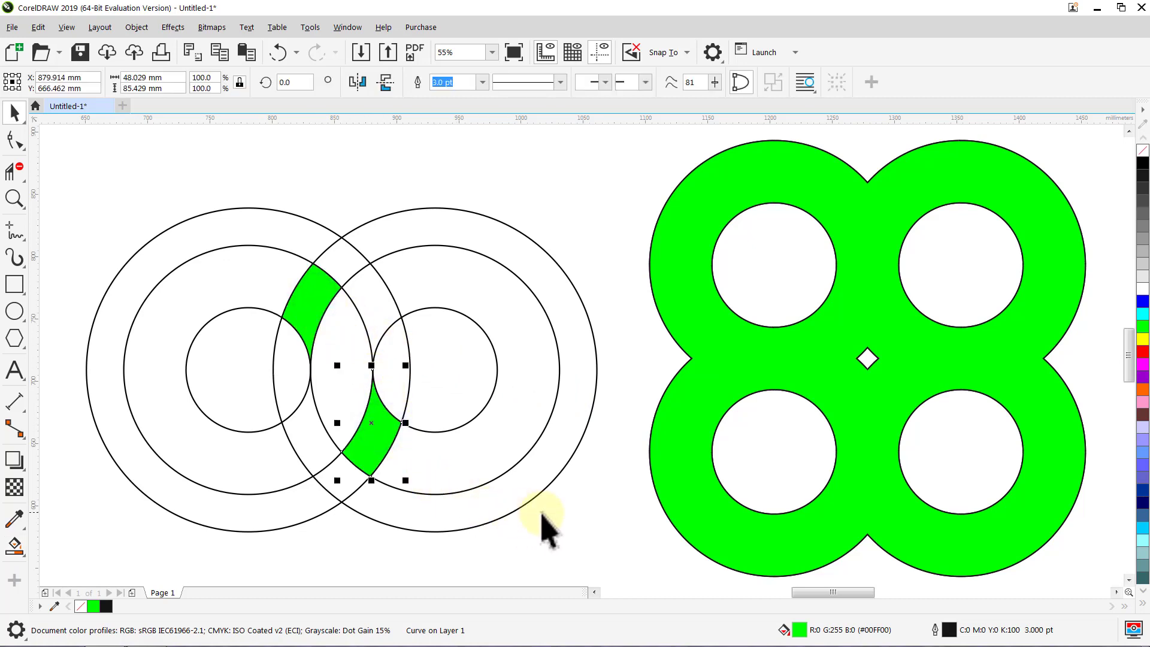
# - Delete the grouped construction linework, keeping only the green filled shapes
pyautogui.click(555, 514)
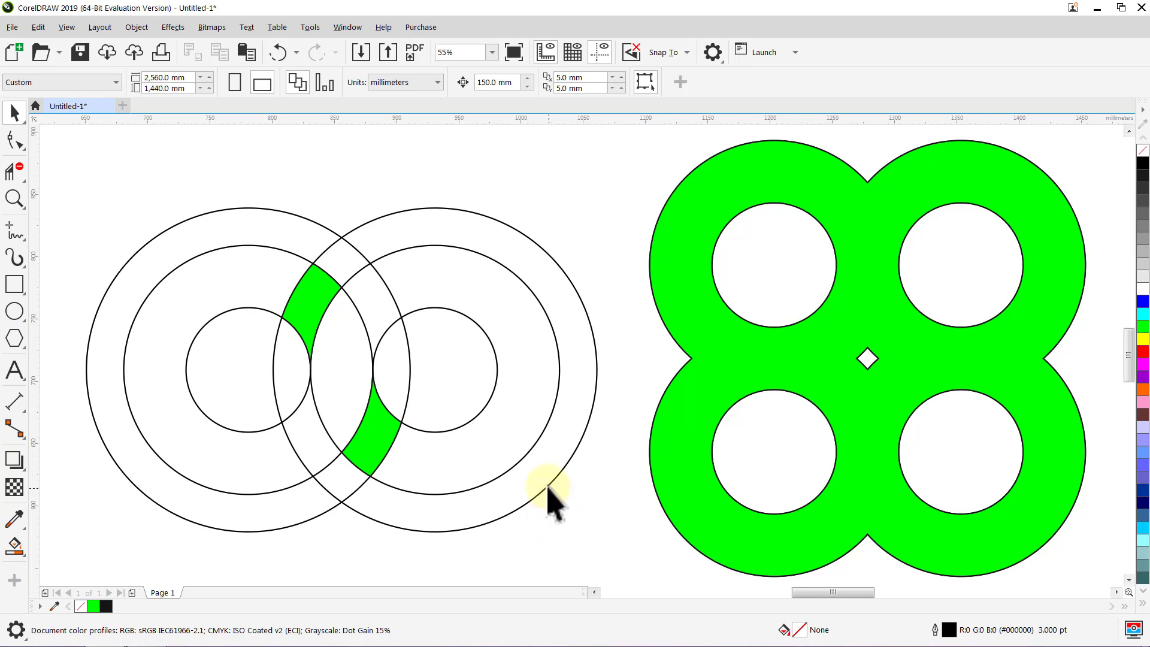
pyautogui.click(548, 485)
pyautogui.press('Delete')
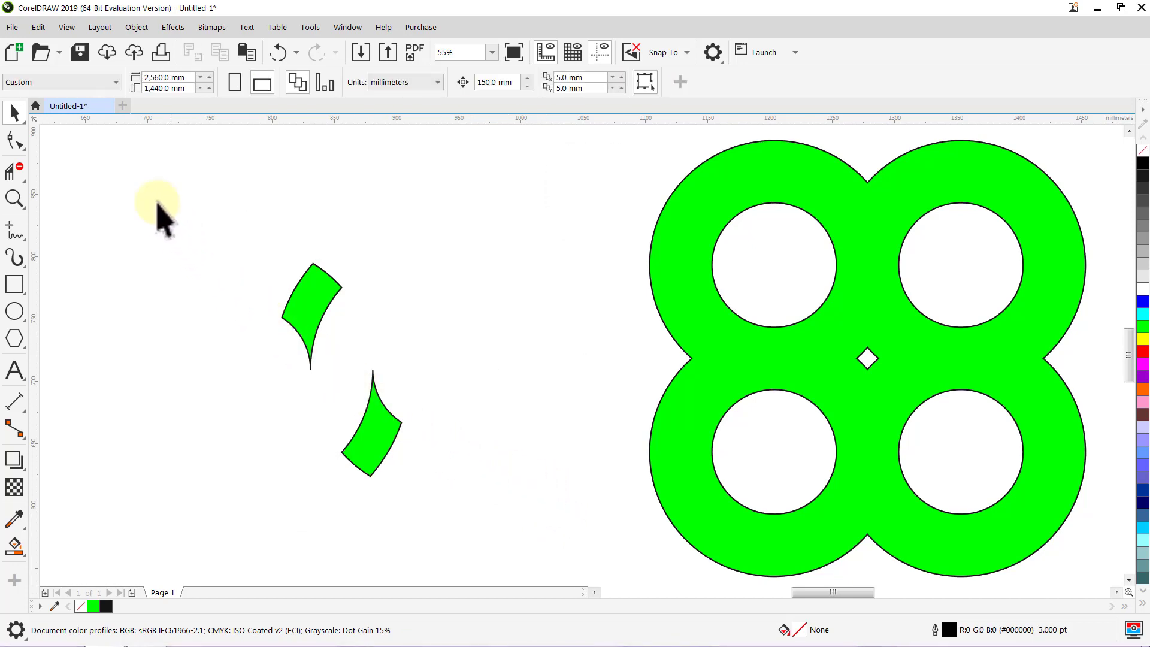
# - Give the page a solid olive-khaki background from the RGB palette in the document options
pyautogui.click(100, 27)
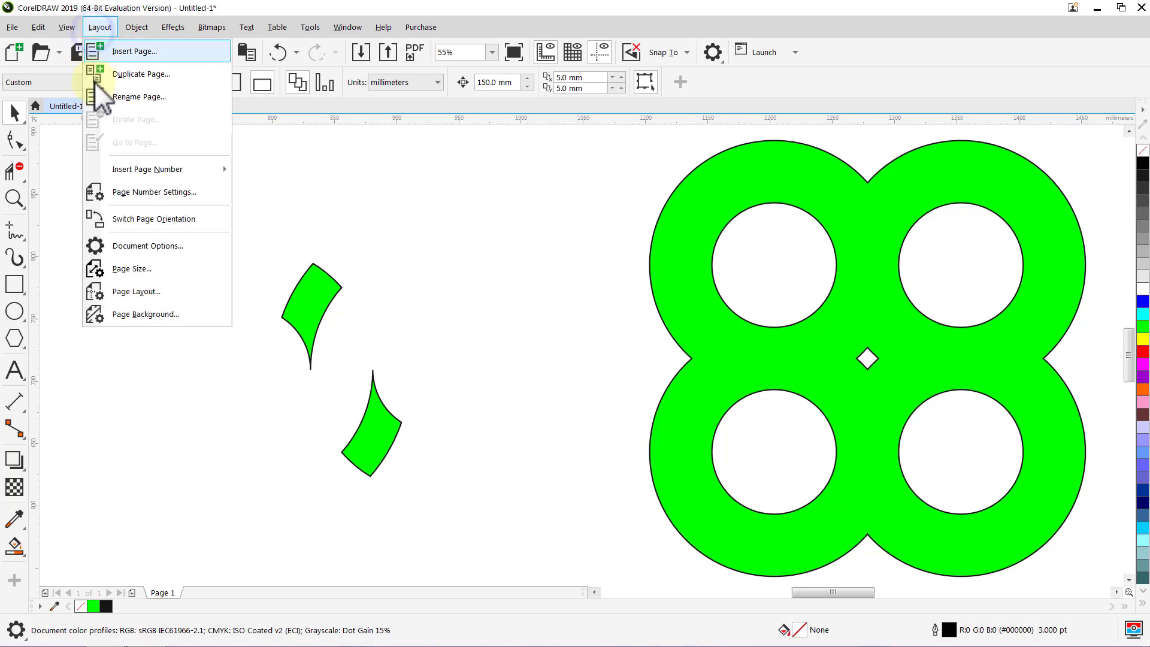
pyautogui.click(117, 247)
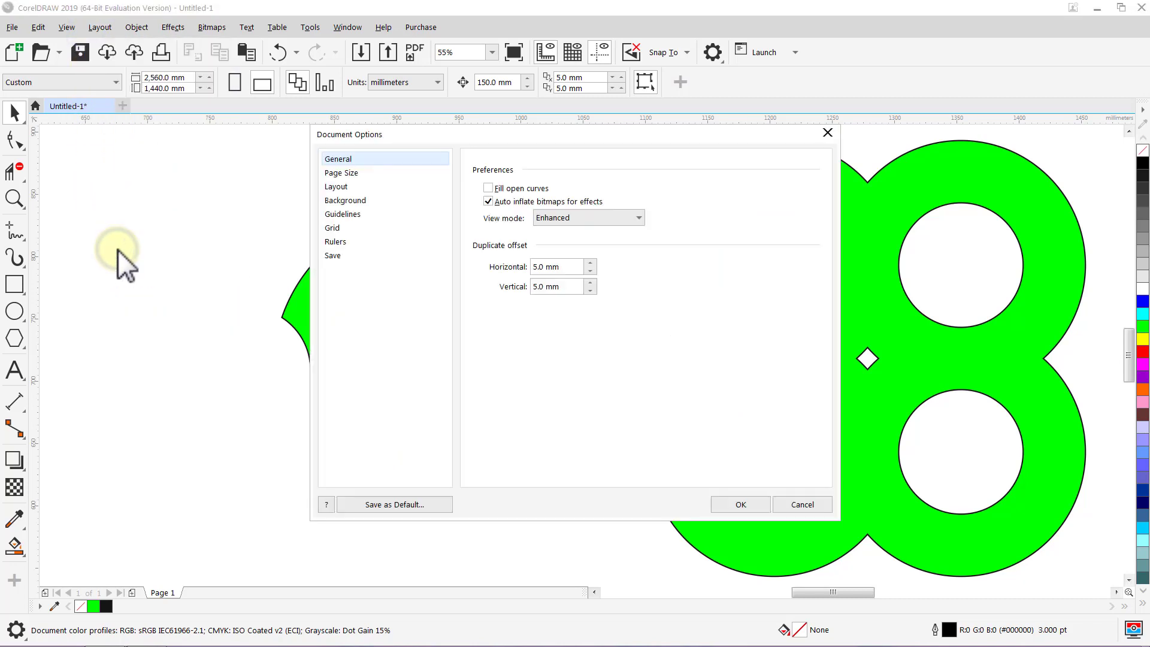
pyautogui.click(355, 199)
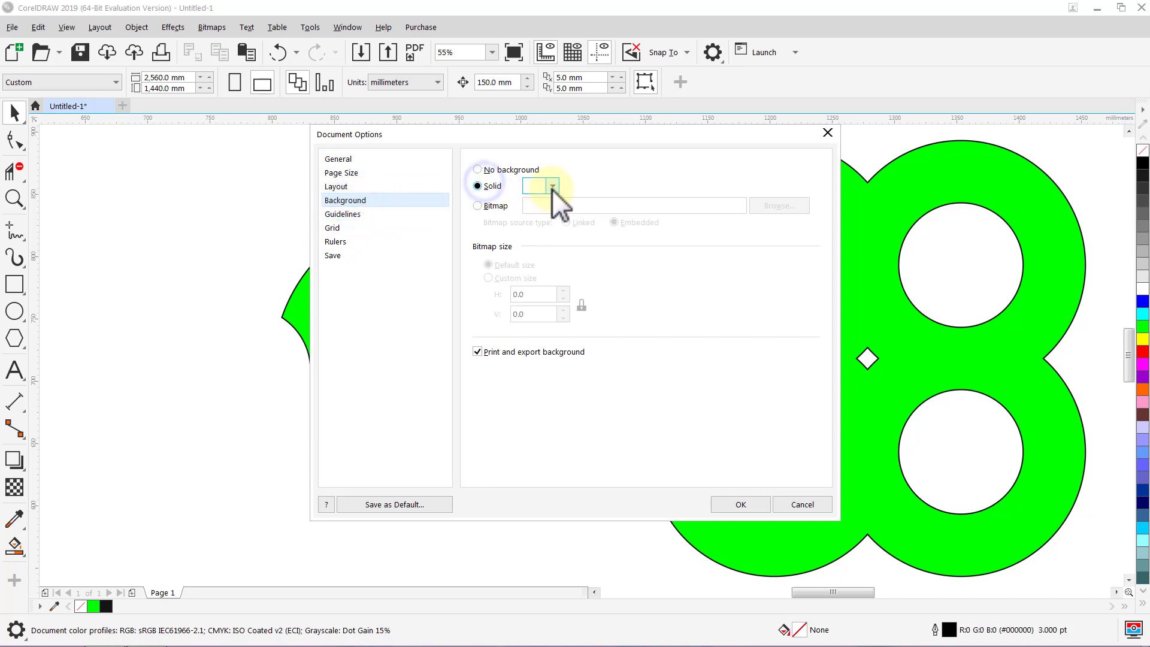
pyautogui.click(552, 187)
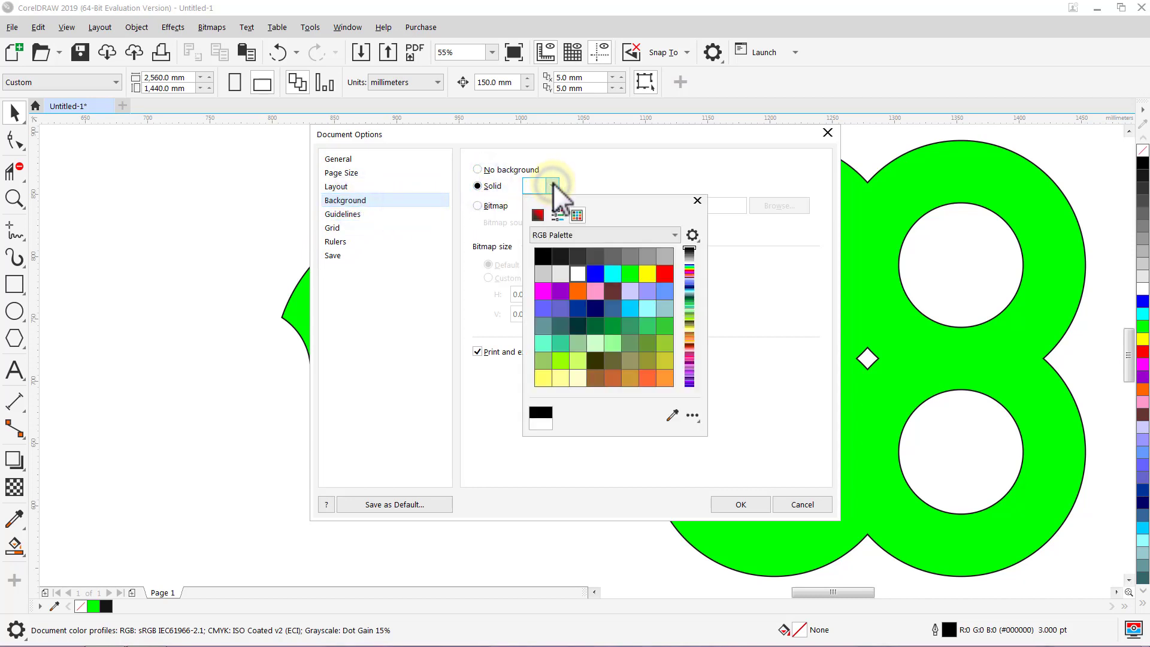
pyautogui.click(630, 359)
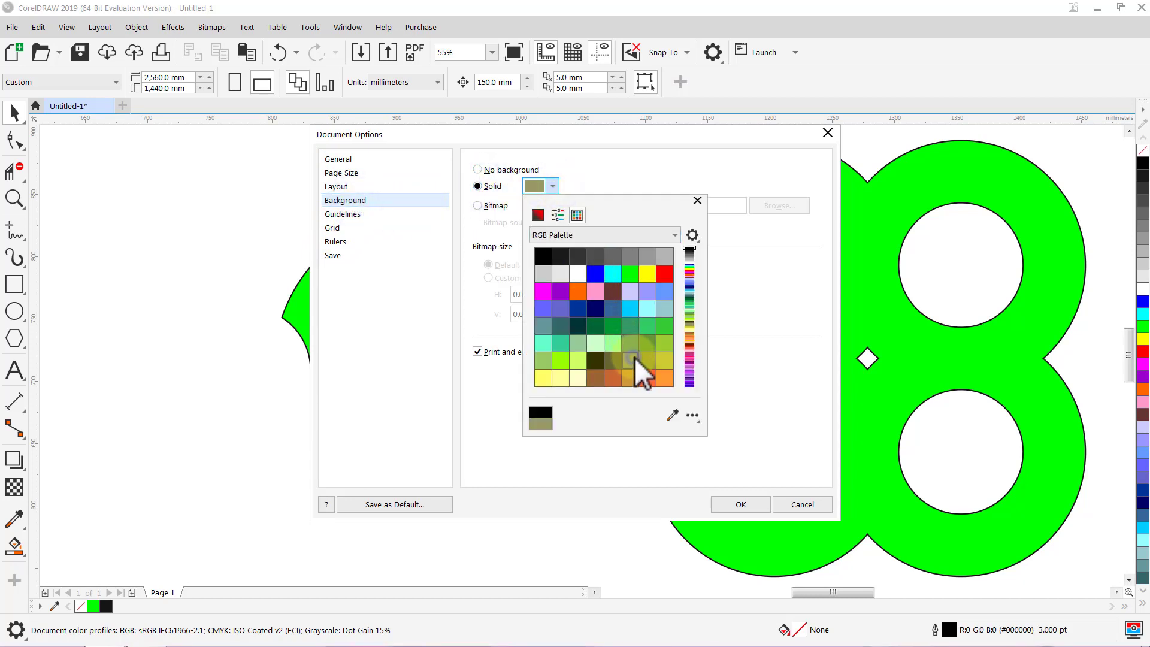
pyautogui.click(731, 498)
pyautogui.click(732, 502)
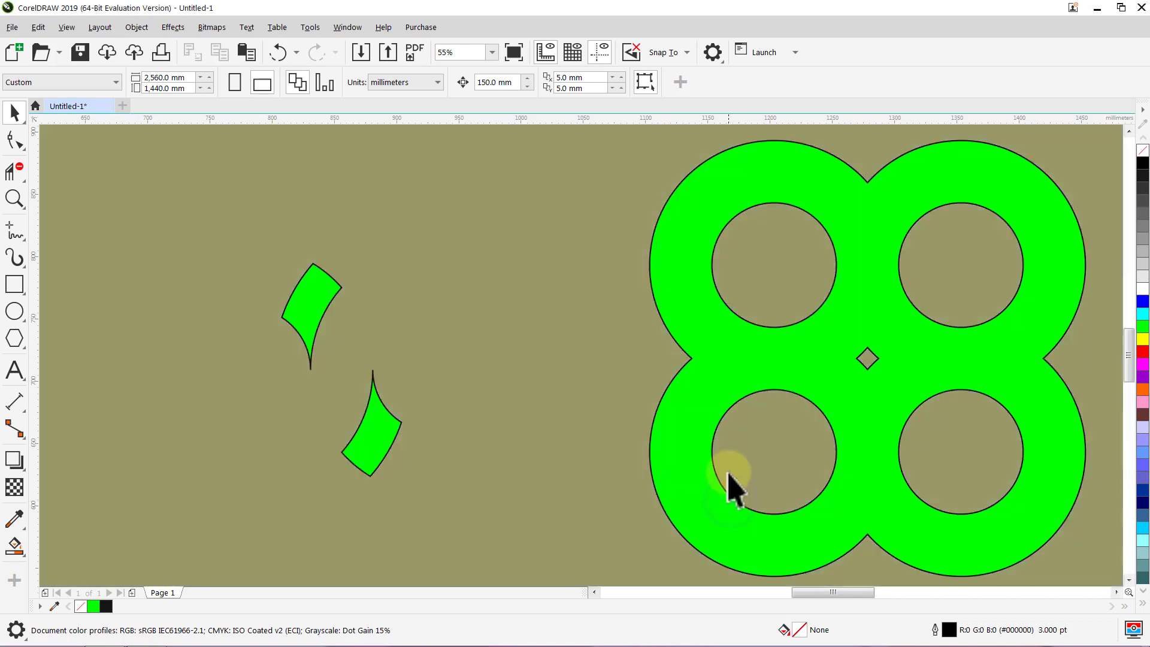
# - Fill the large four-lobed shape with white and set its outline width to None
pyautogui.click(726, 371)
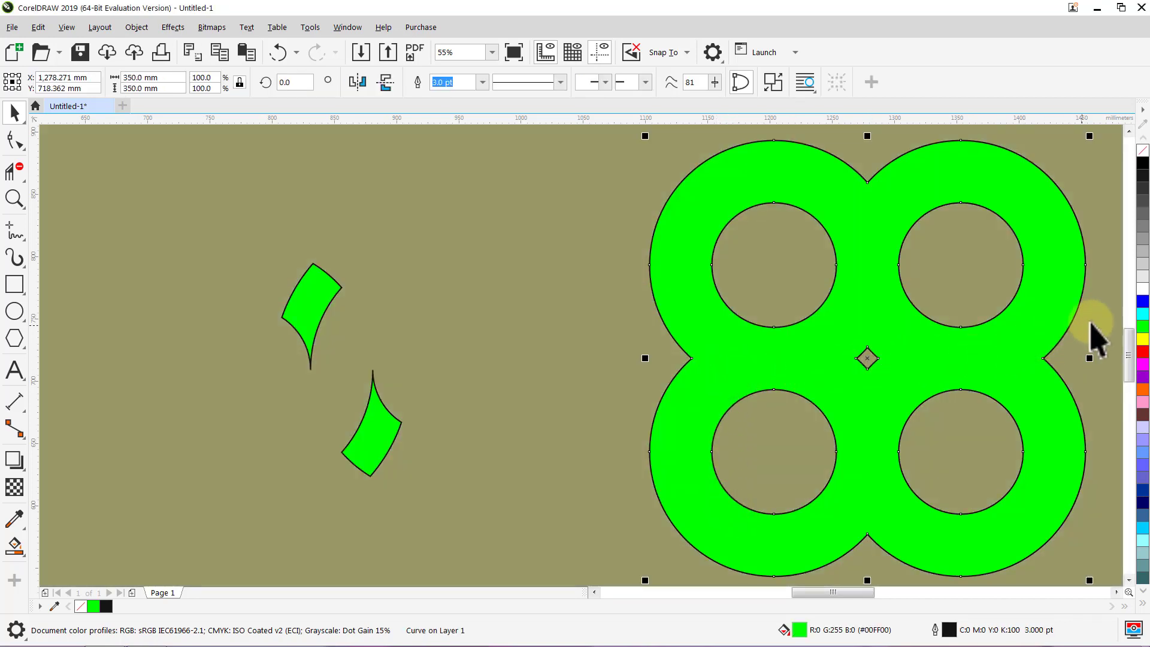
pyautogui.click(1142, 289)
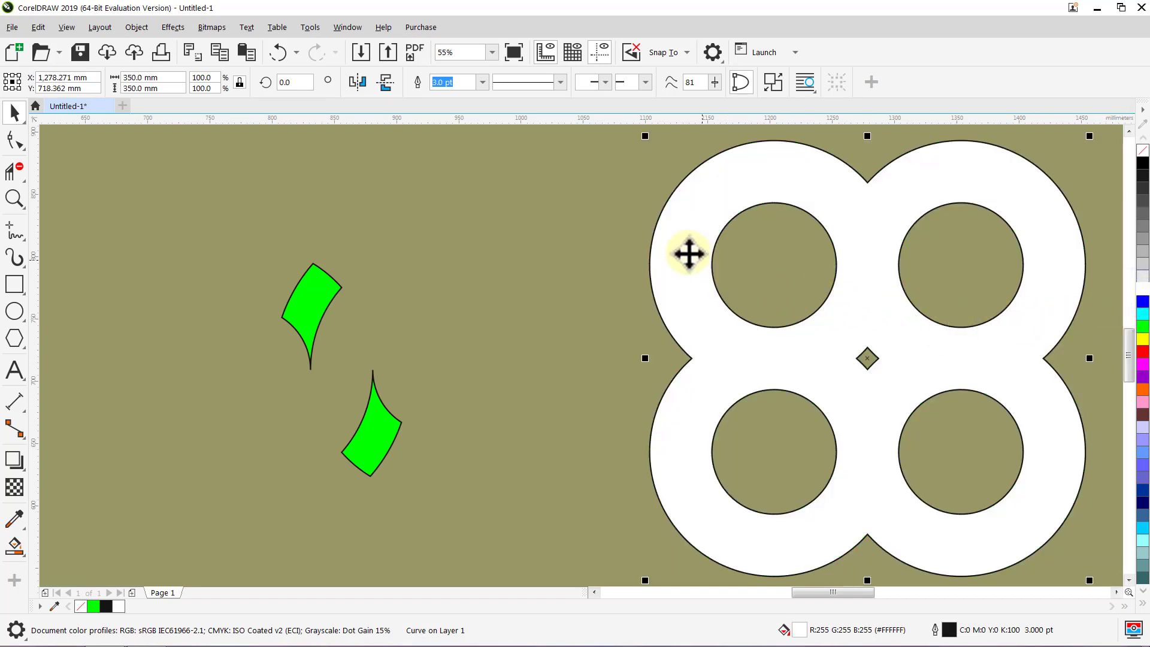
pyautogui.click(483, 83)
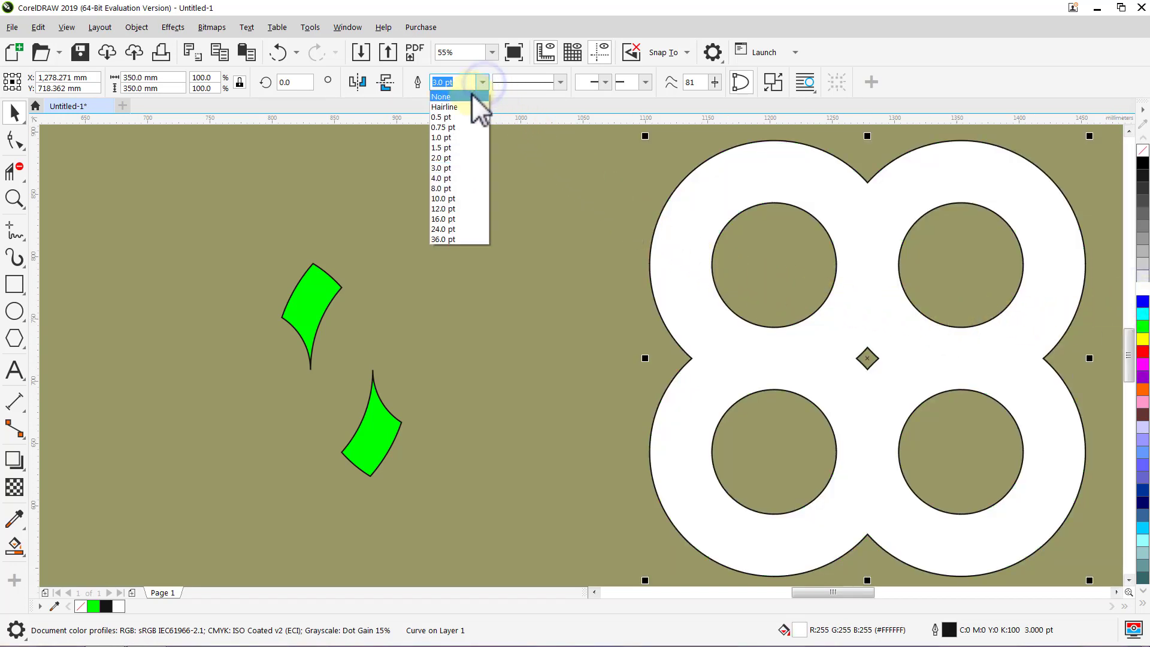
pyautogui.click(472, 95)
pyautogui.click(495, 167)
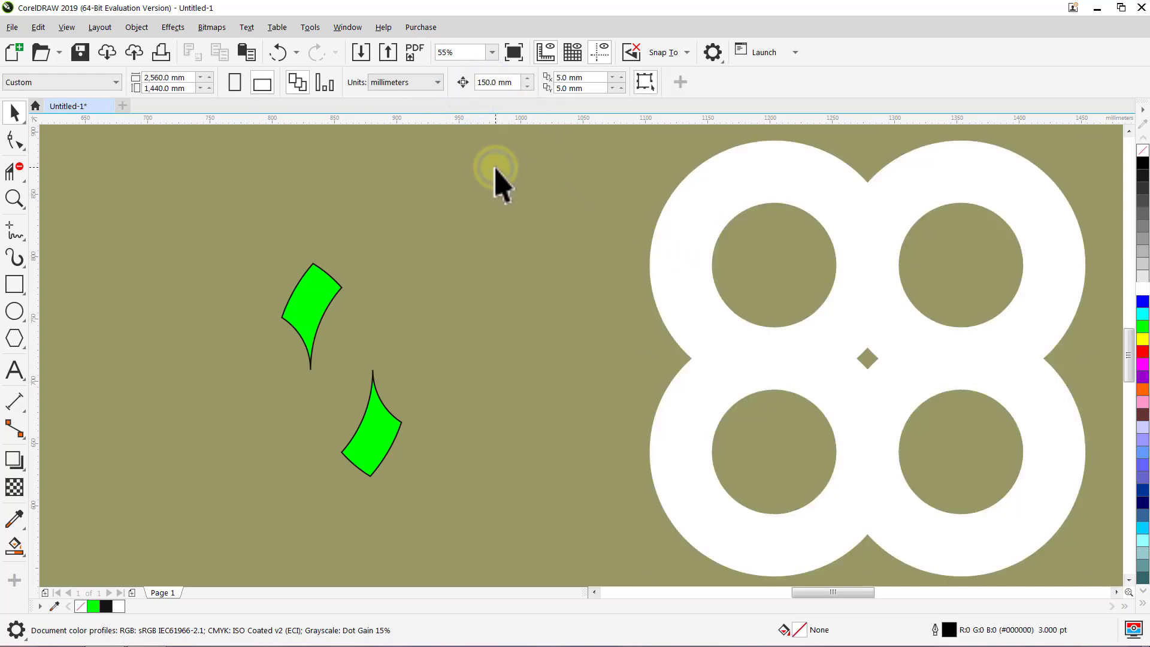
# - Move the two green pieces onto the white shape, snapping one to the notch between the upper rings and the other to the central diamond's upper corner
pyautogui.click(303, 309)
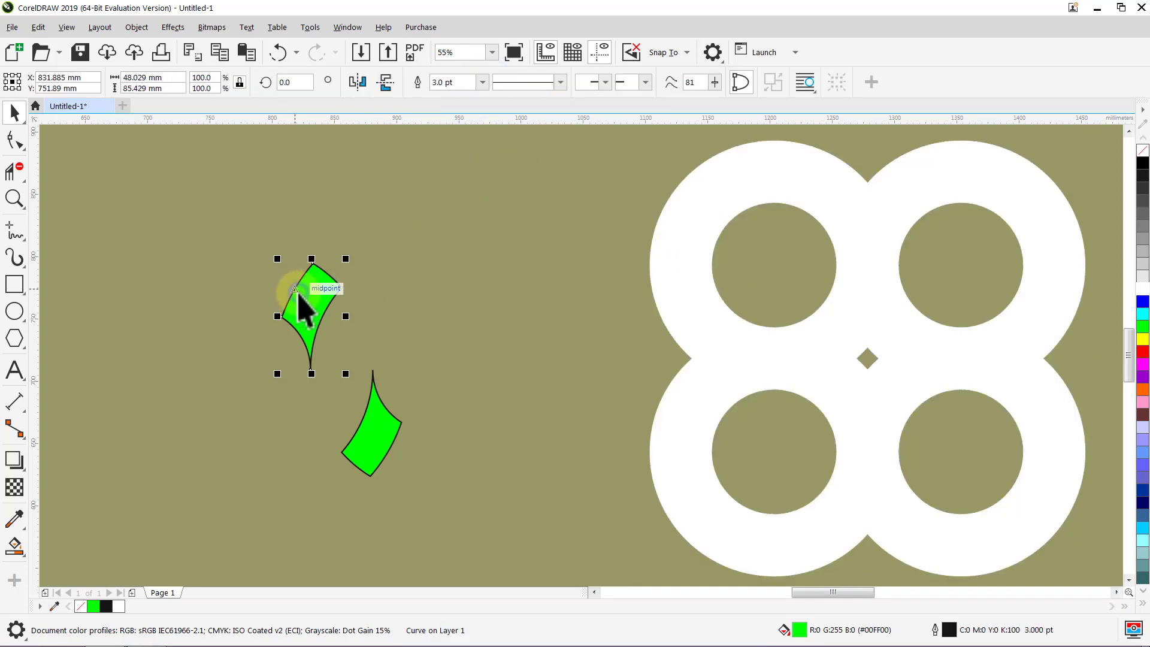
pyautogui.moveTo(342, 289); pyautogui.dragTo(867, 185)
pyautogui.click(611, 204)
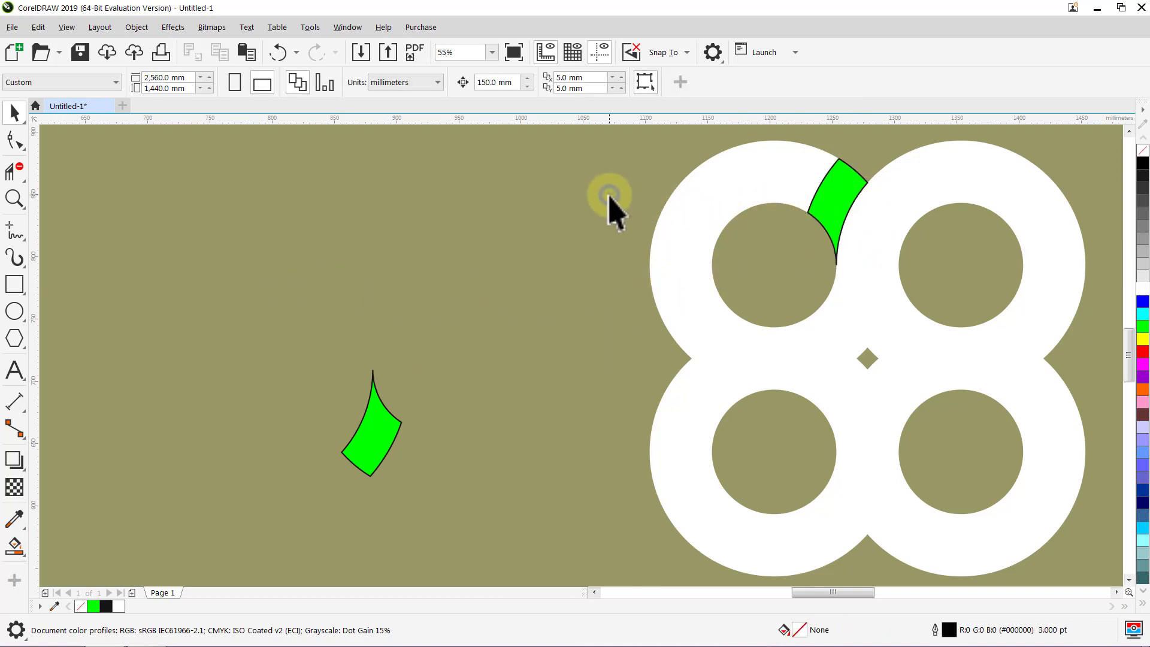
pyautogui.click(388, 446)
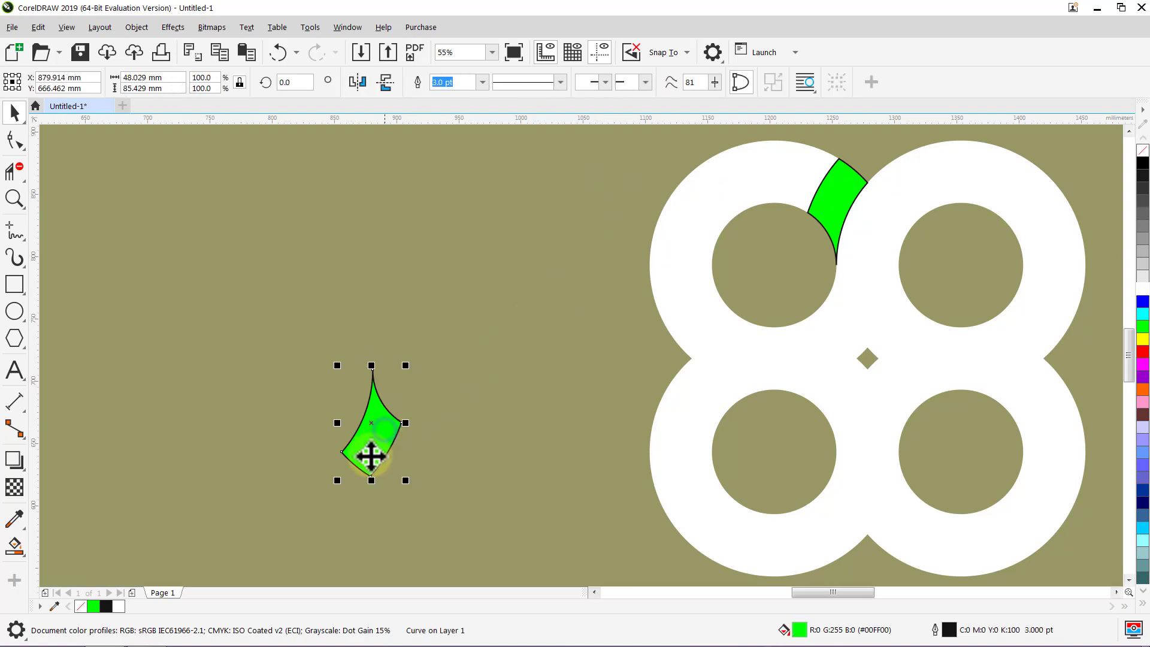
pyautogui.moveTo(406, 451); pyautogui.dragTo(868, 347)
pyautogui.click(623, 353)
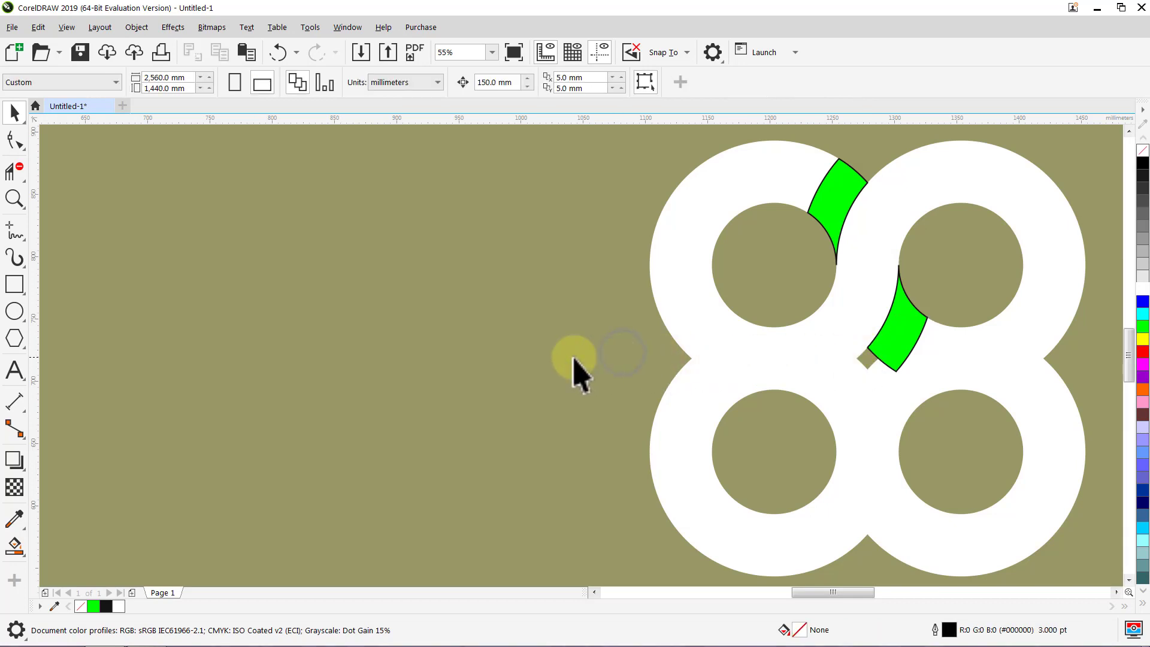
# - Set the outline width of both green pieces to None
pyautogui.click(22, 195)
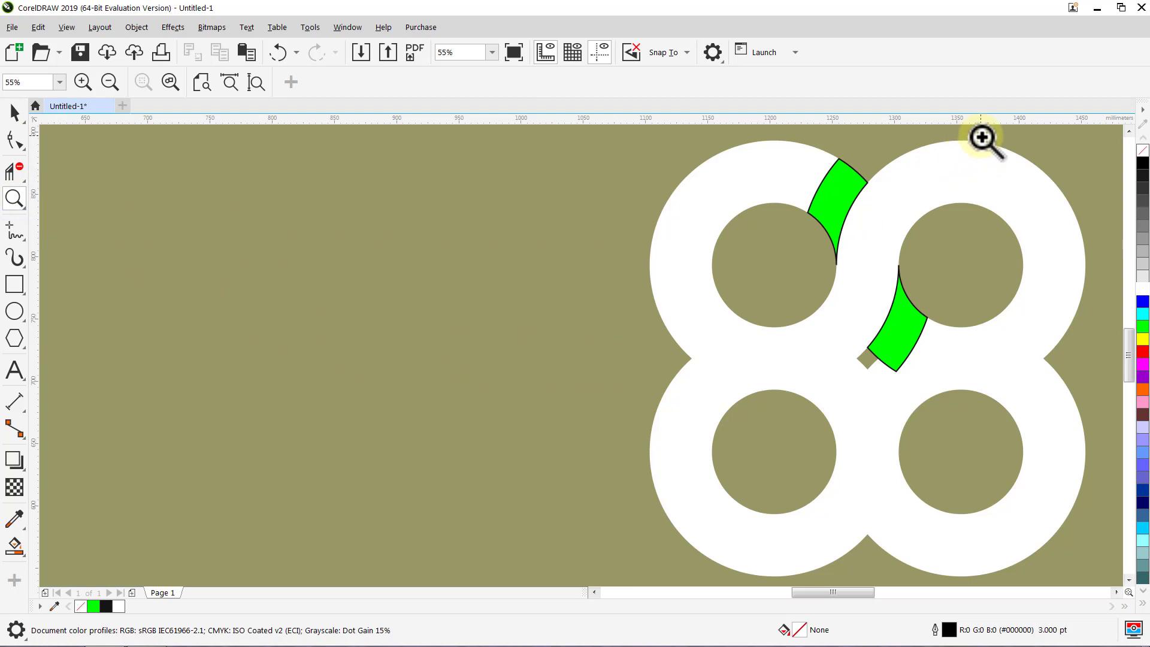
pyautogui.moveTo(980, 136); pyautogui.dragTo(753, 385)
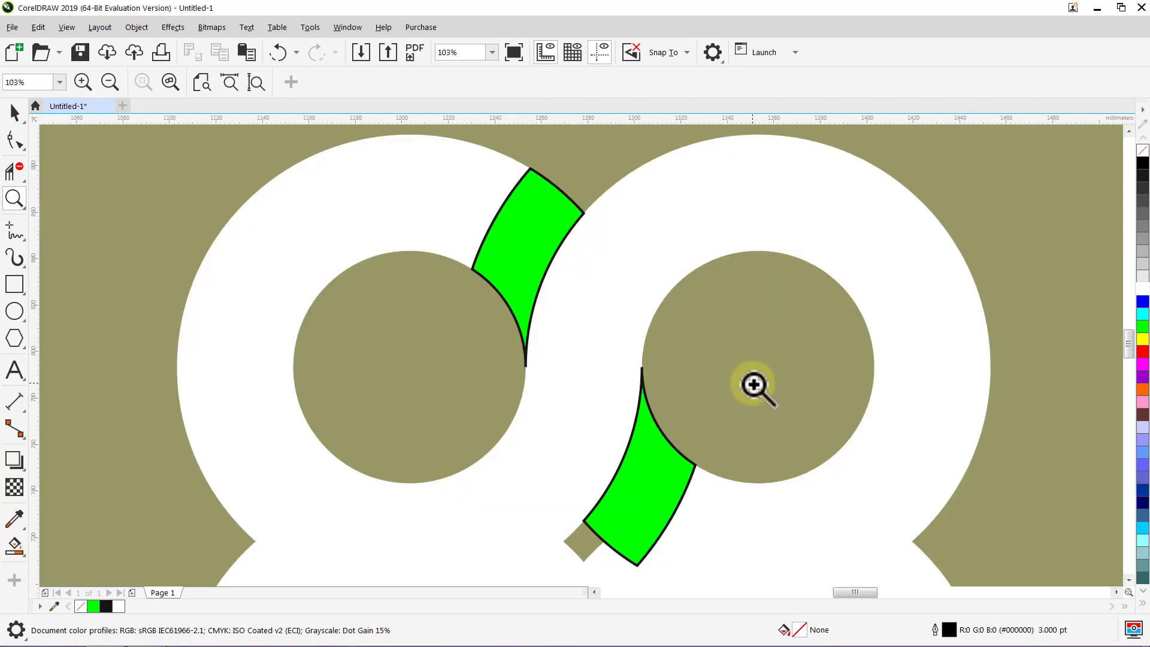
pyautogui.press('space')
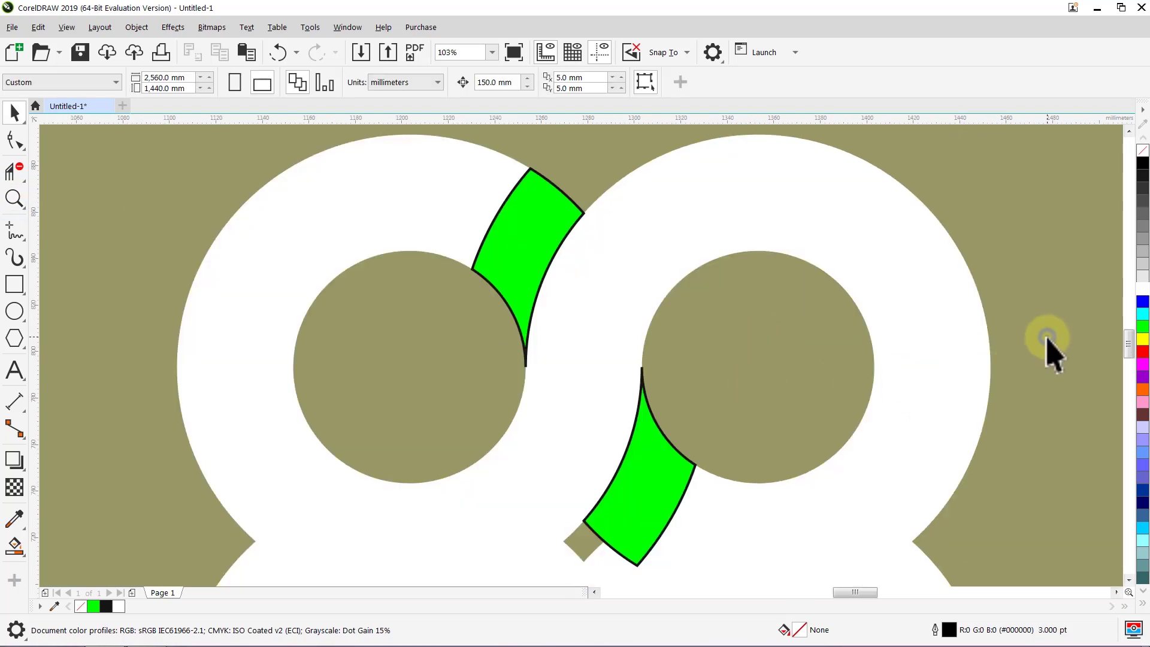
pyautogui.click(527, 256)
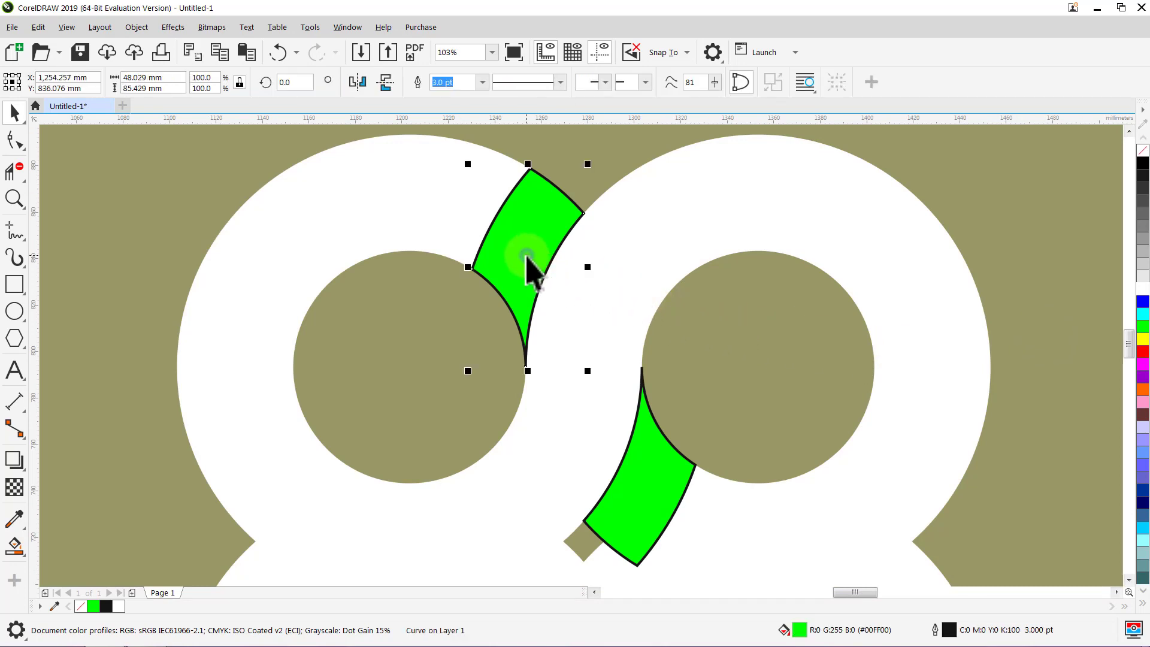
pyautogui.click(482, 81)
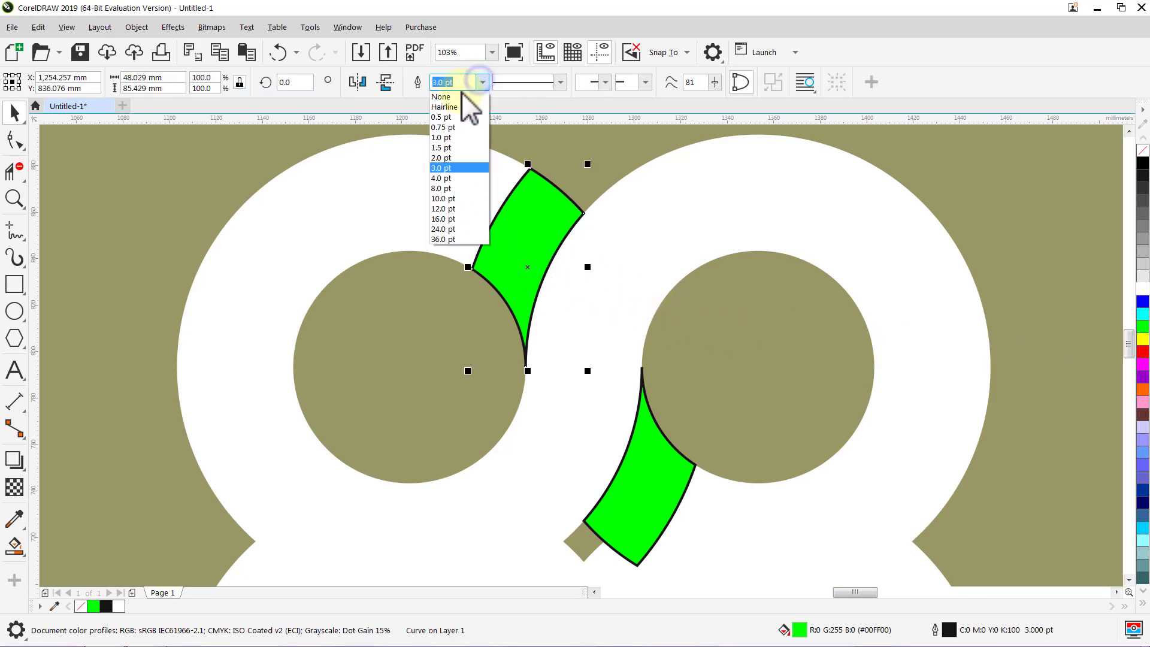
pyautogui.click(457, 94)
pyautogui.click(575, 154)
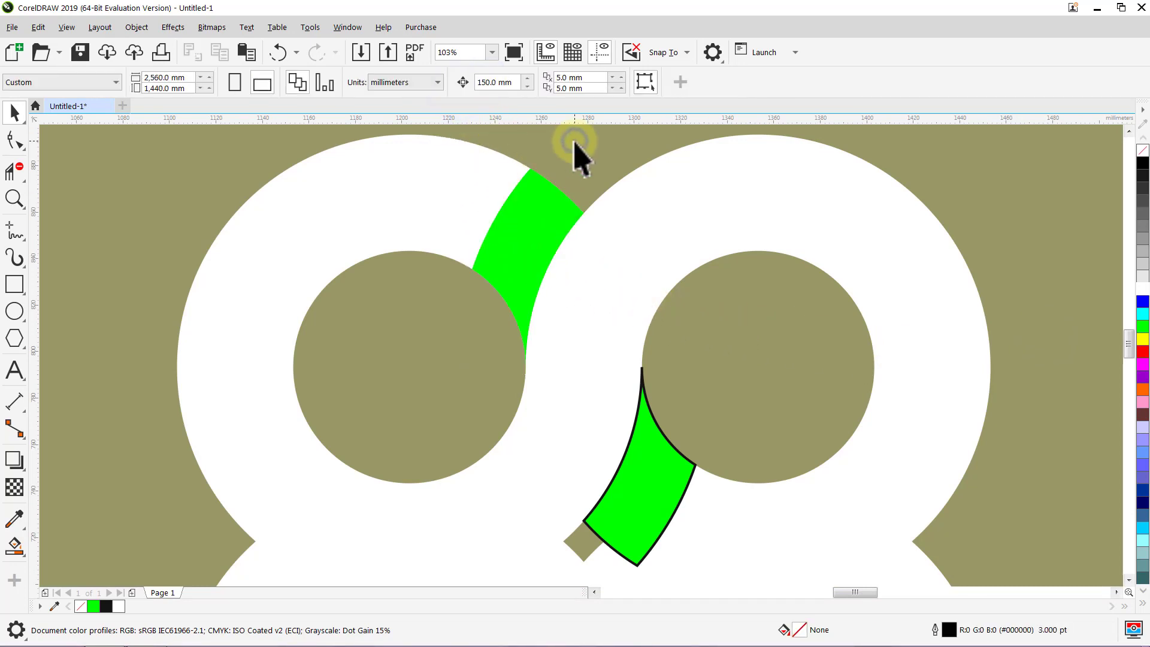
pyautogui.click(637, 449)
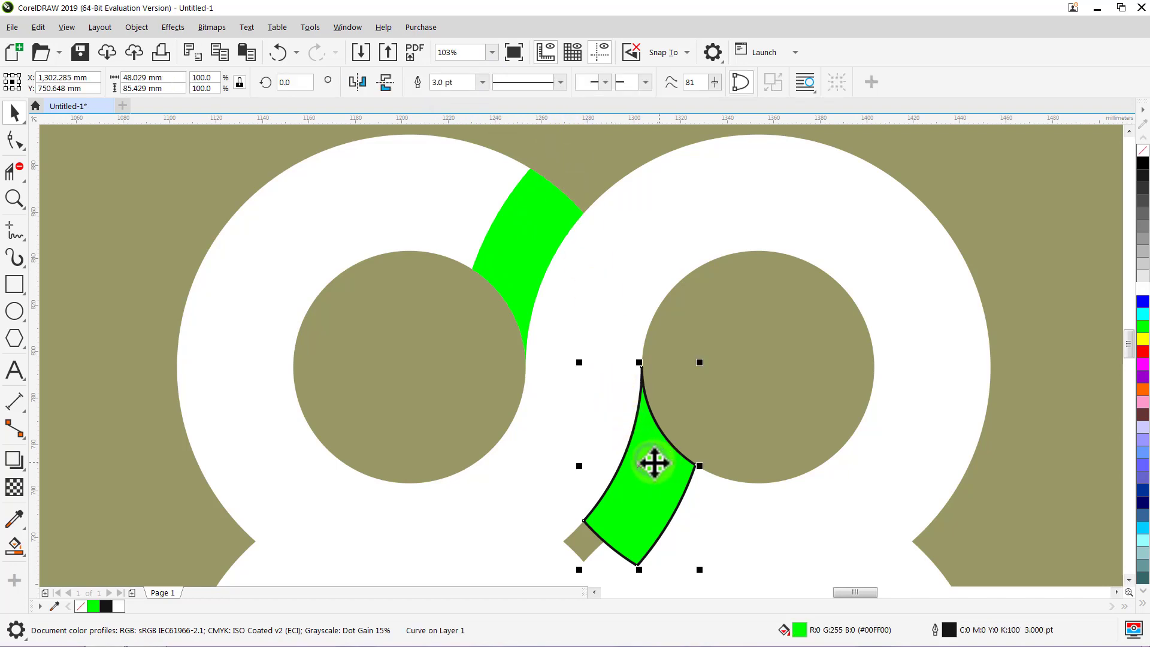
pyautogui.click(484, 85)
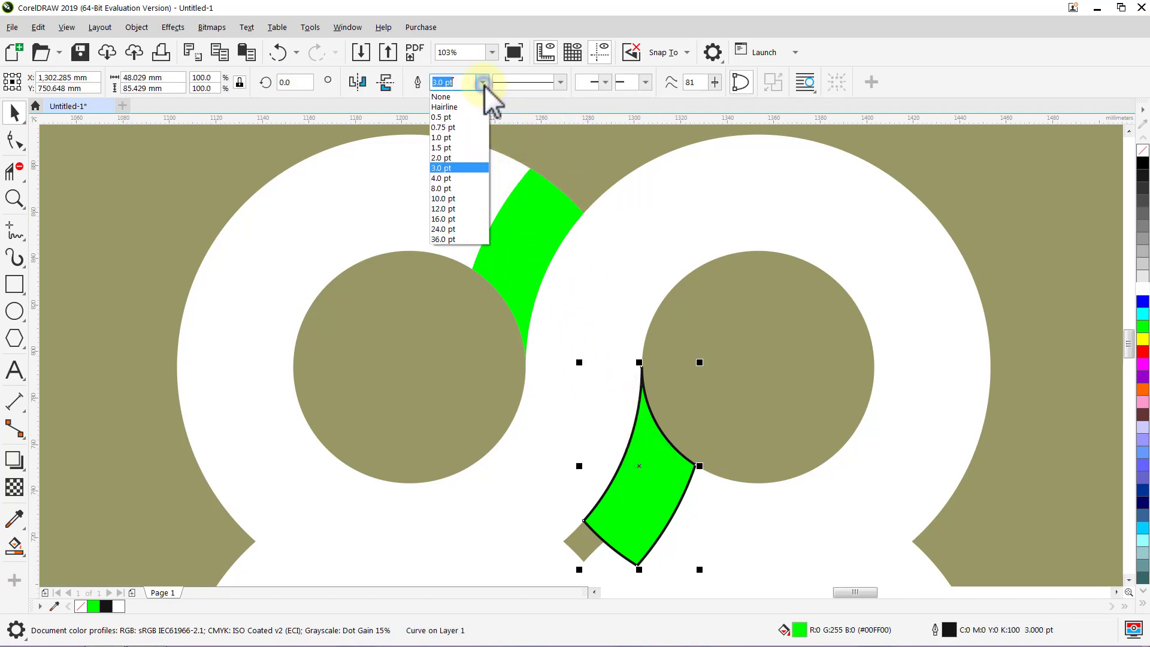
pyautogui.click(472, 96)
pyautogui.click(561, 156)
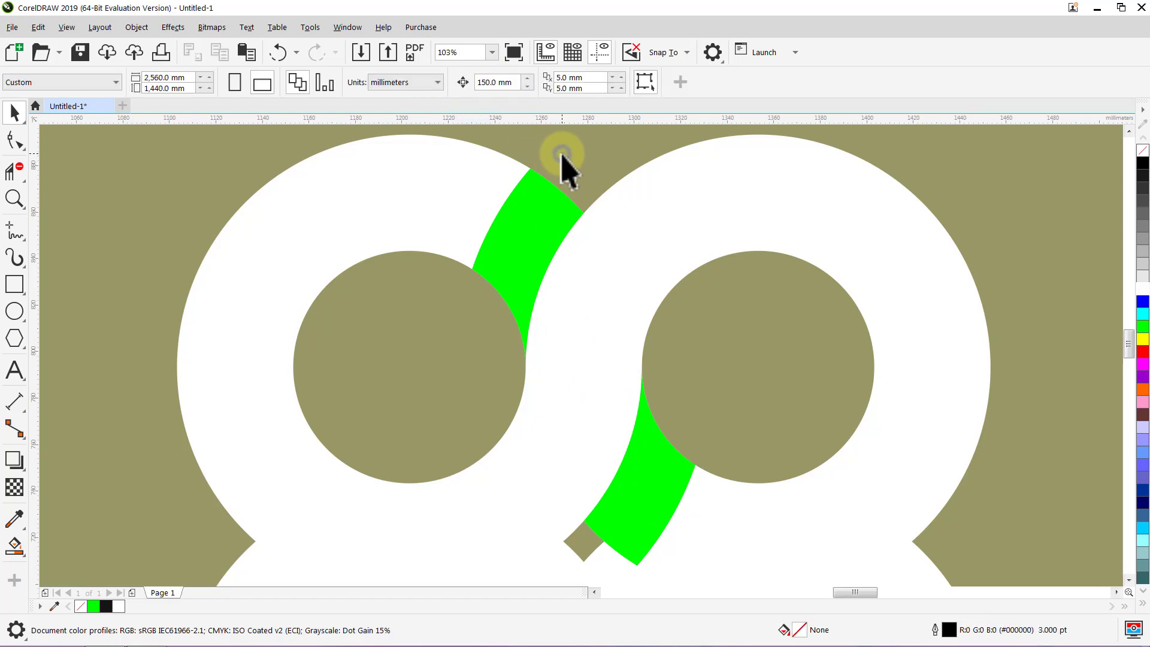
# - Apply a linear fountain fill across the upper green piece, running from white at its outer-left edge to black beyond its inner-right edge
pyautogui.click(523, 246)
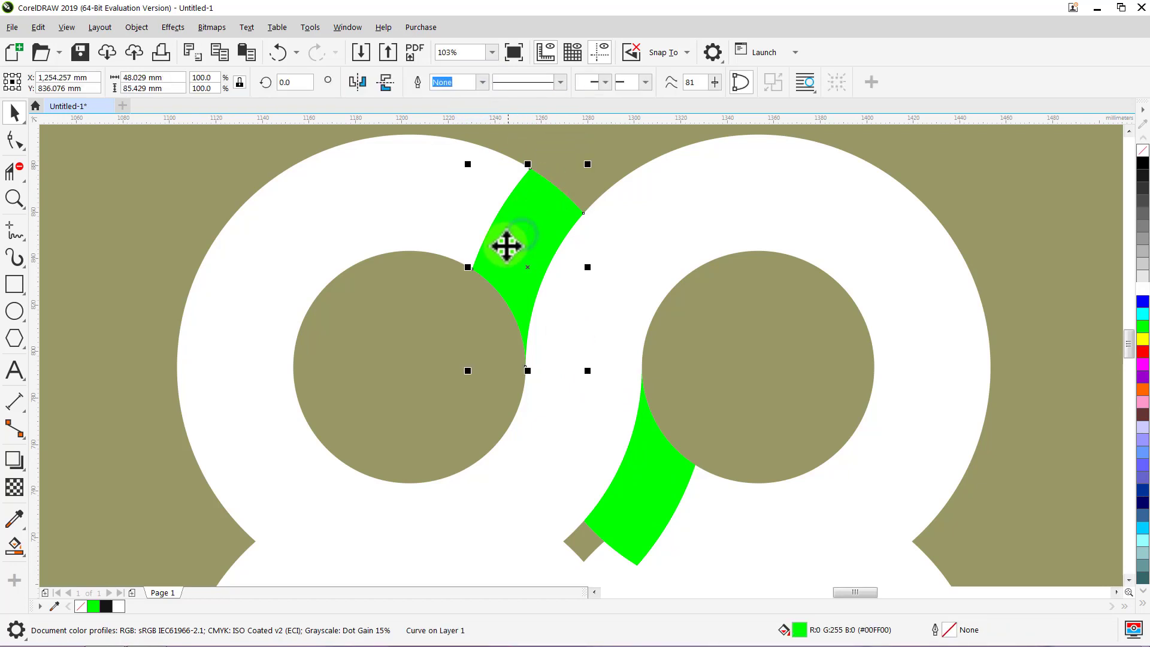
pyautogui.click(17, 544)
pyautogui.click(58, 546)
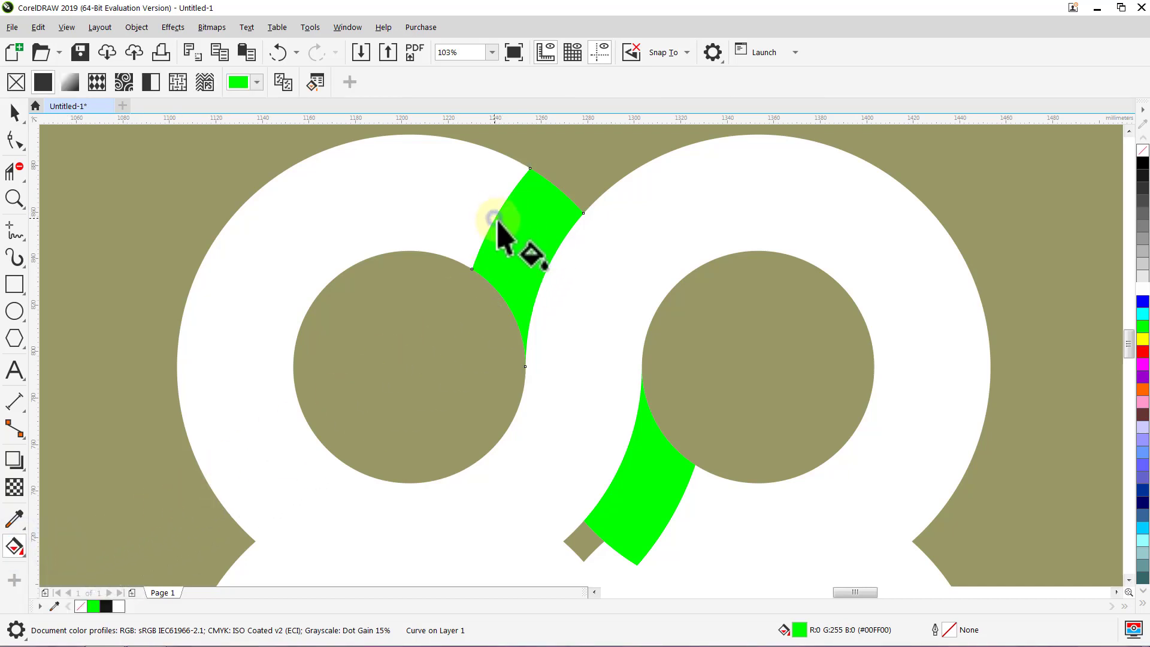
pyautogui.moveTo(495, 219); pyautogui.dragTo(578, 277)
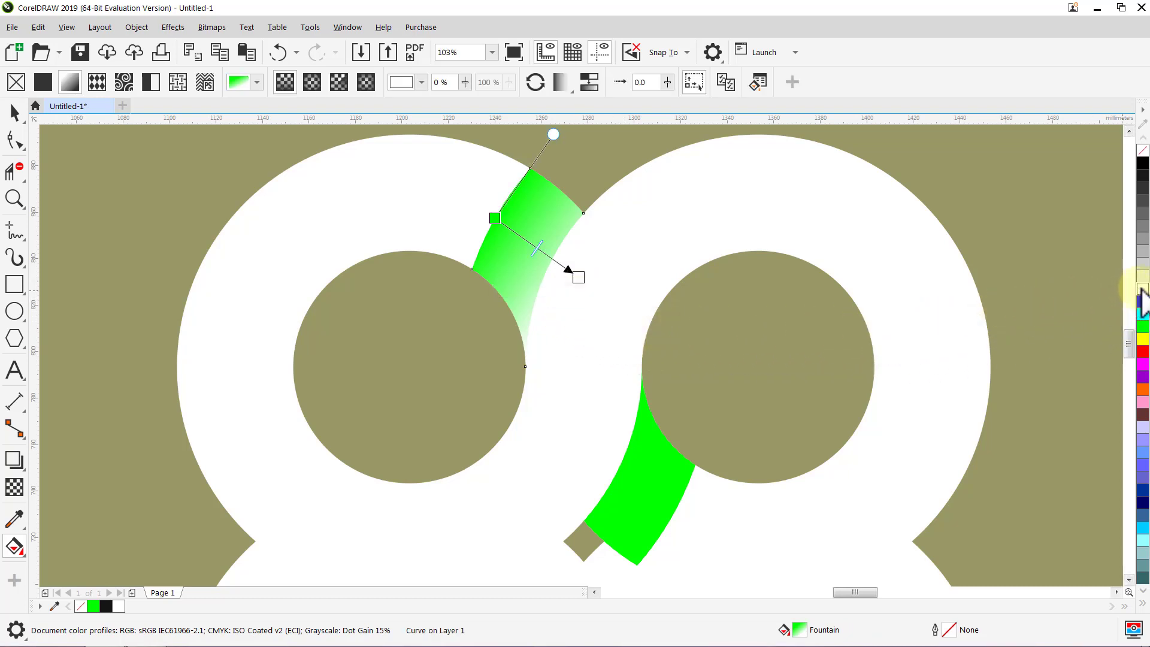
pyautogui.moveTo(1139, 289); pyautogui.dragTo(498, 229)
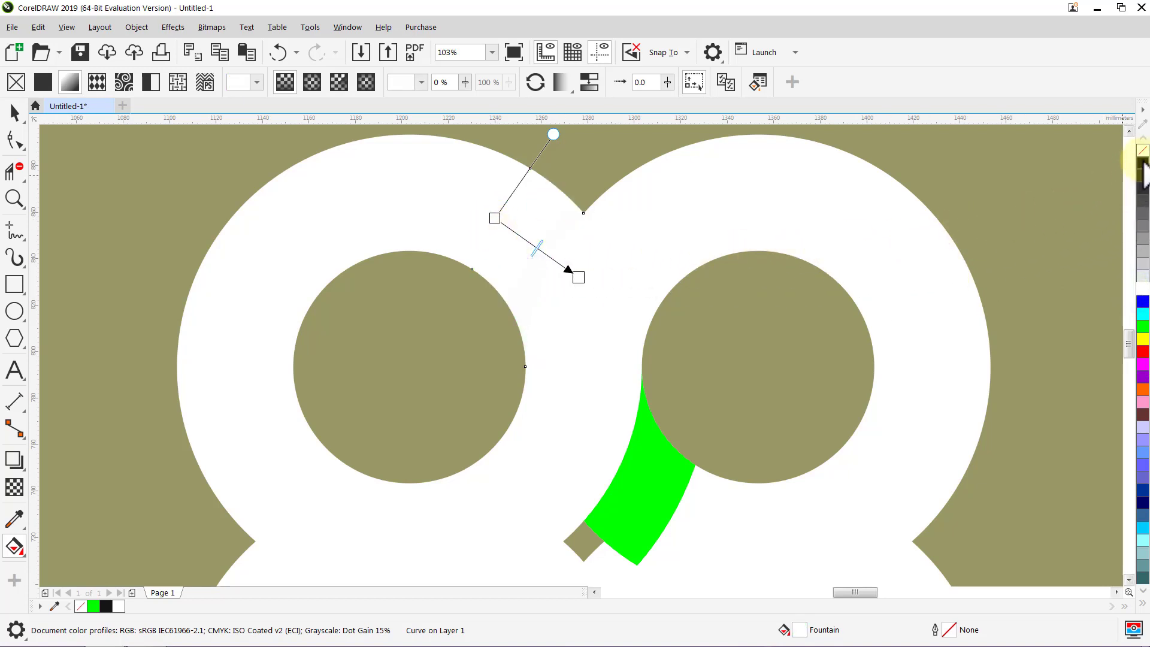
pyautogui.moveTo(1142, 160)
pyautogui.mouseDown()
pyautogui.moveTo(910, 249)
pyautogui.moveTo(578, 277)
pyautogui.mouseUp()
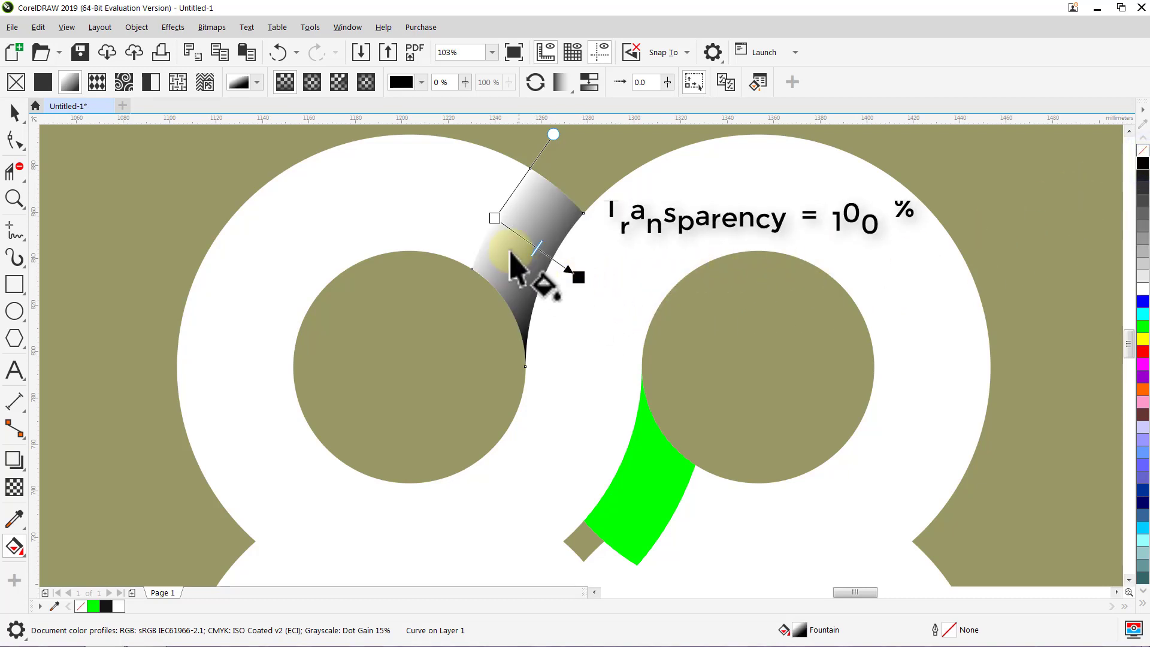
# - Set the transparency of the gradient's white node to 100% and of its black node to 55%
pyautogui.click(495, 219)
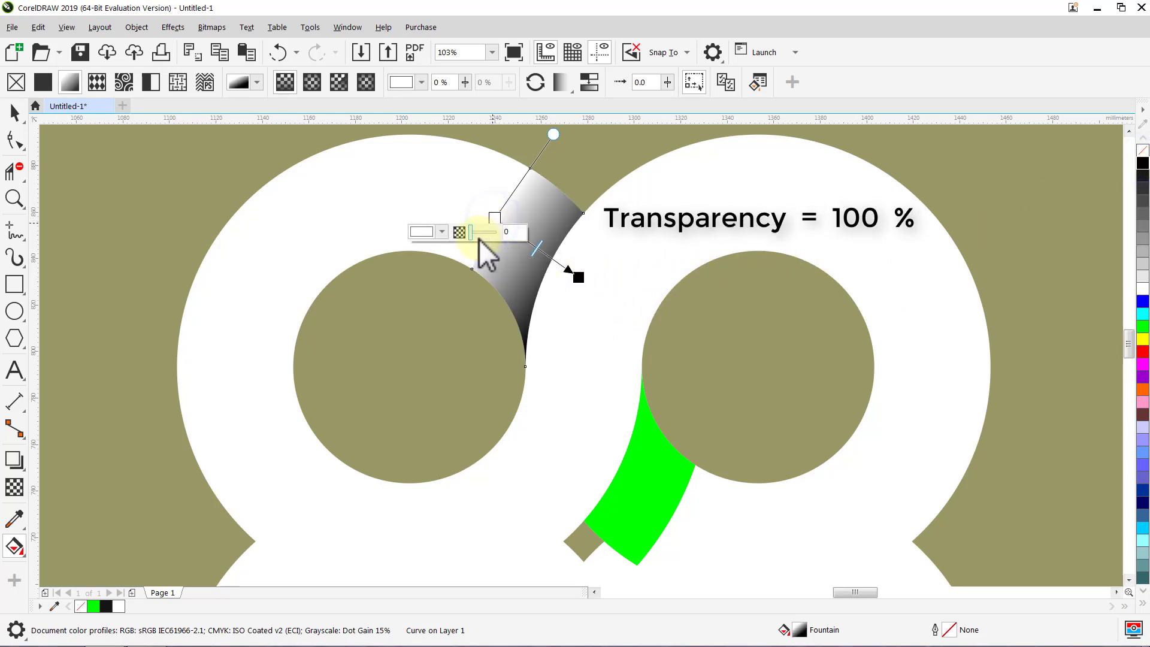
pyautogui.moveTo(470, 235); pyautogui.dragTo(508, 242)
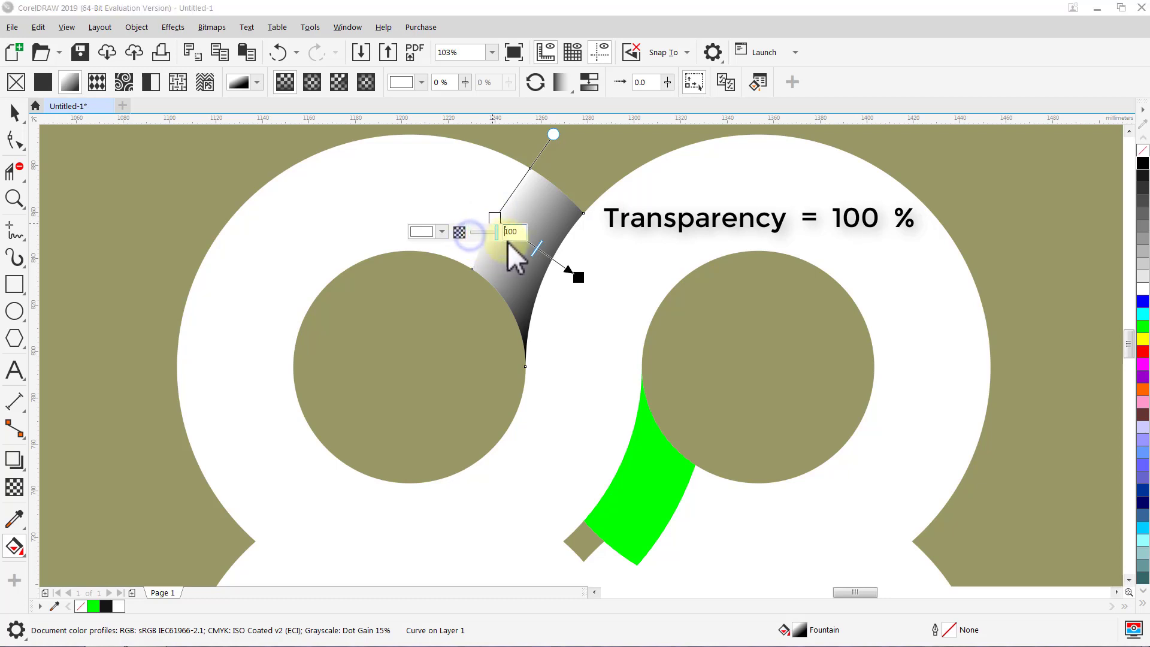
pyautogui.click(578, 277)
pyautogui.click(594, 292)
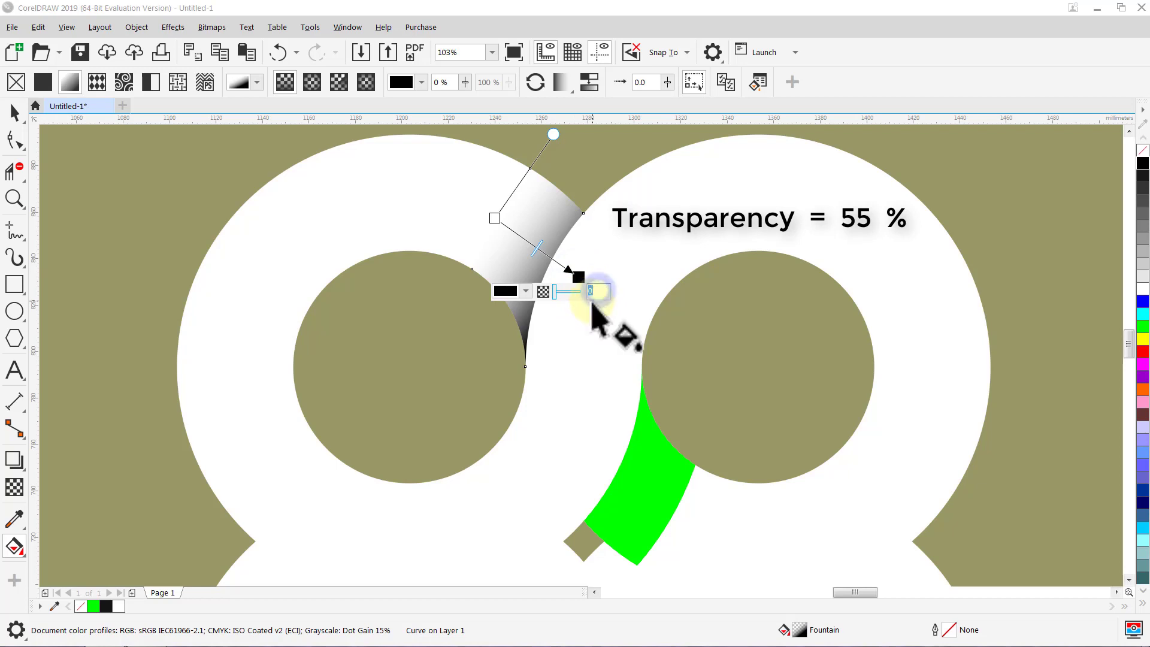
pyautogui.write('55')
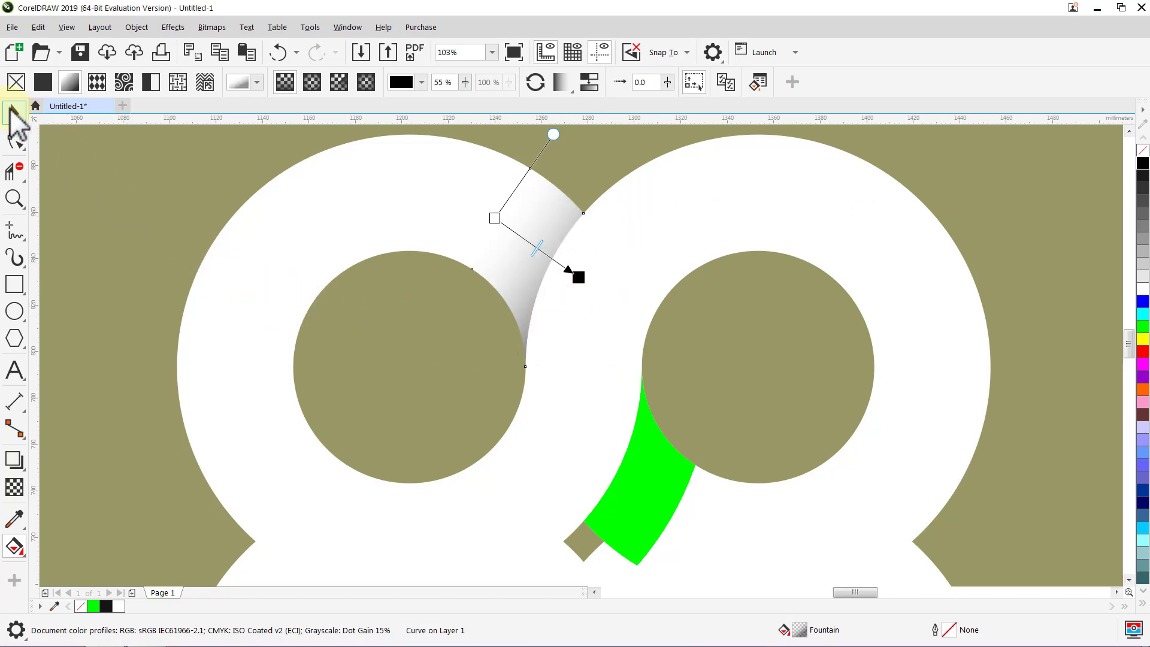
pyautogui.click(13, 112)
pyautogui.click(129, 174)
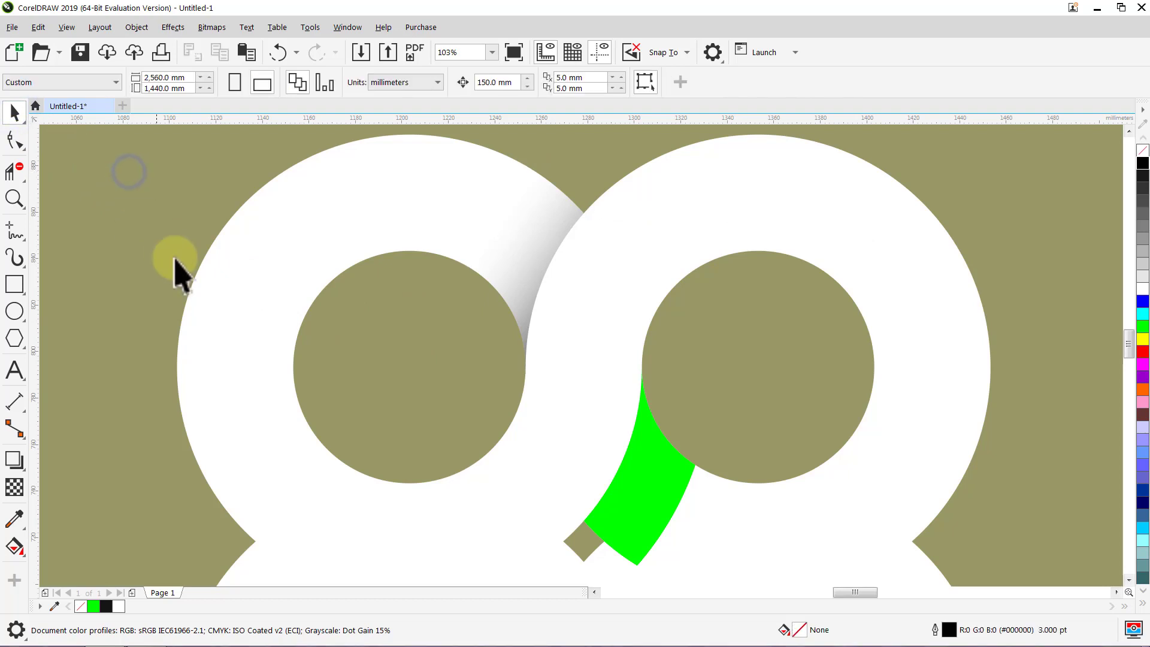
# - Copy the upper piece's fountain fill to the lower green piece and redirect it so the dark end falls along the piece's left edge
pyautogui.click(642, 460)
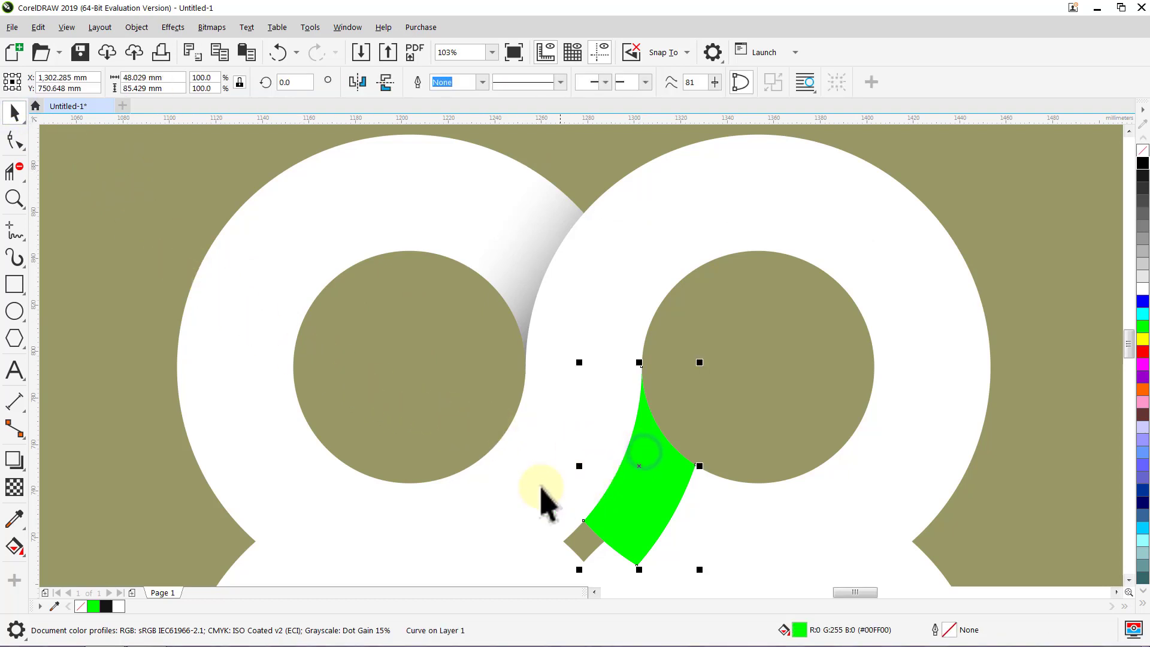
pyautogui.click(14, 545)
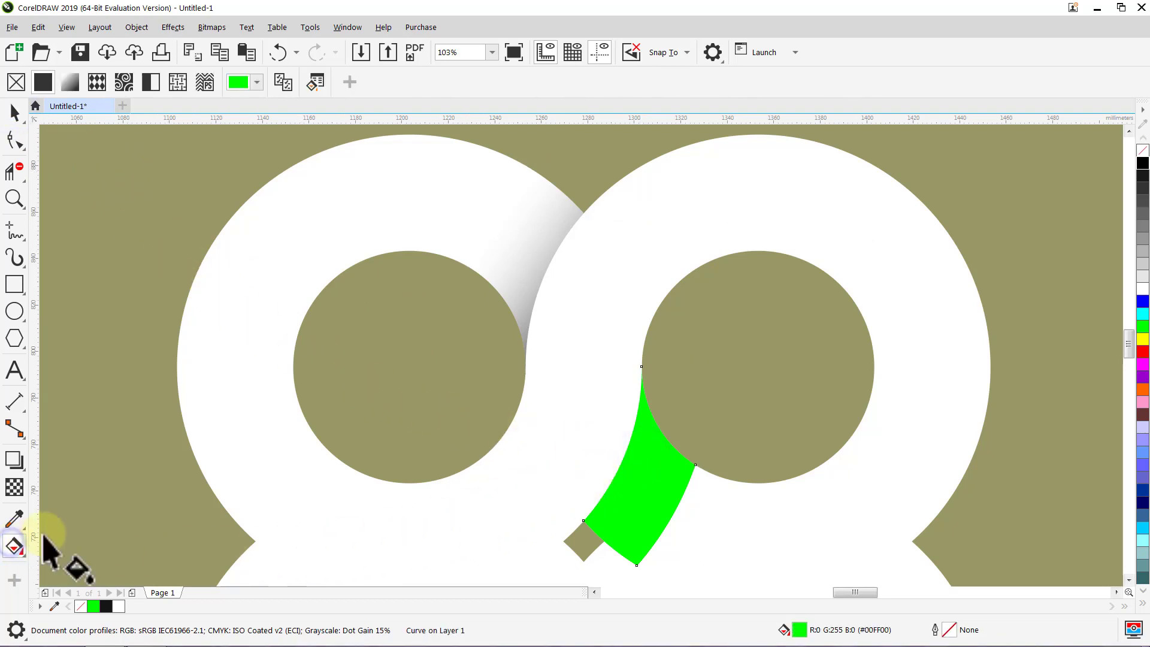
pyautogui.click(283, 81)
pyautogui.click(516, 251)
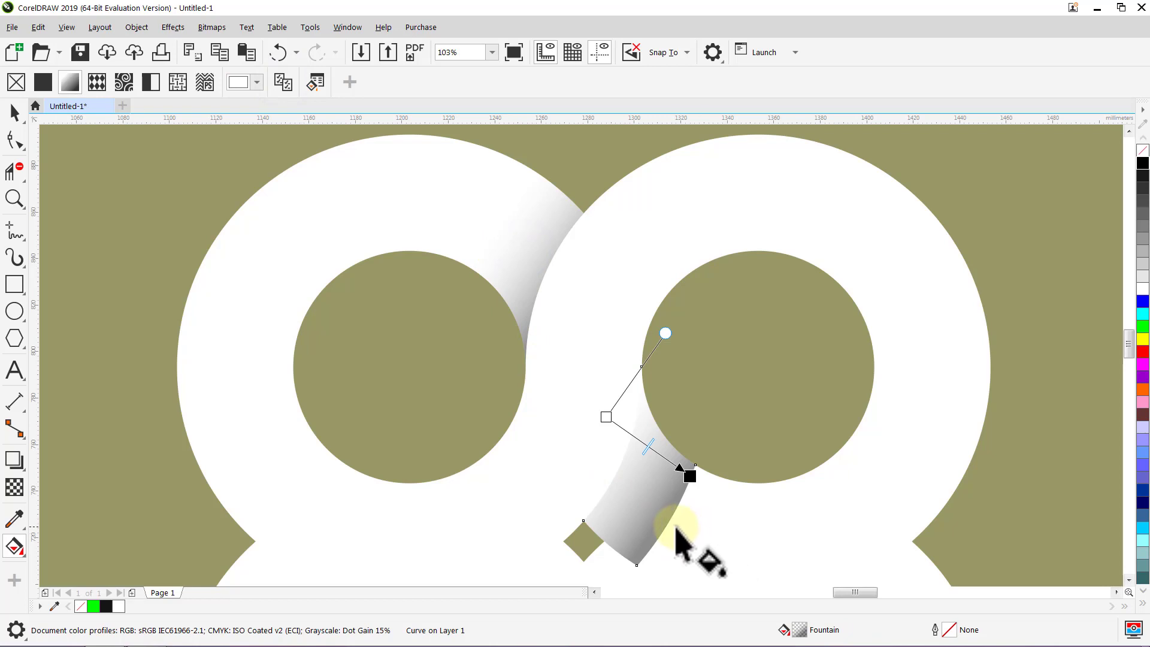
pyautogui.moveTo(669, 521); pyautogui.dragTo(573, 448)
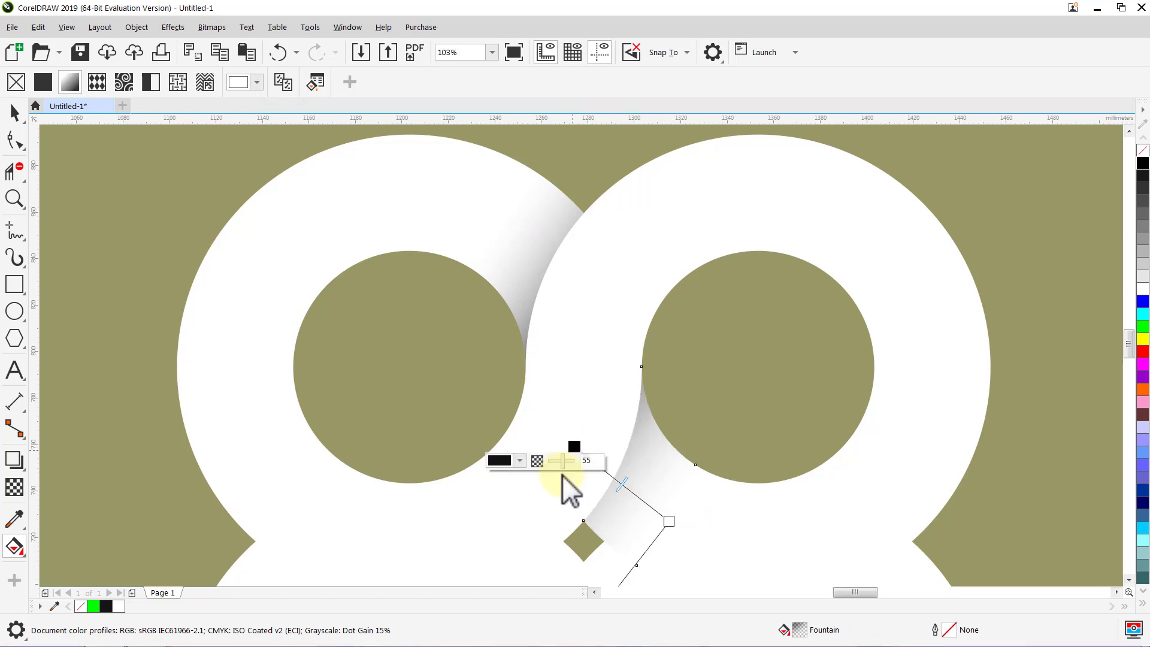
pyautogui.press('space')
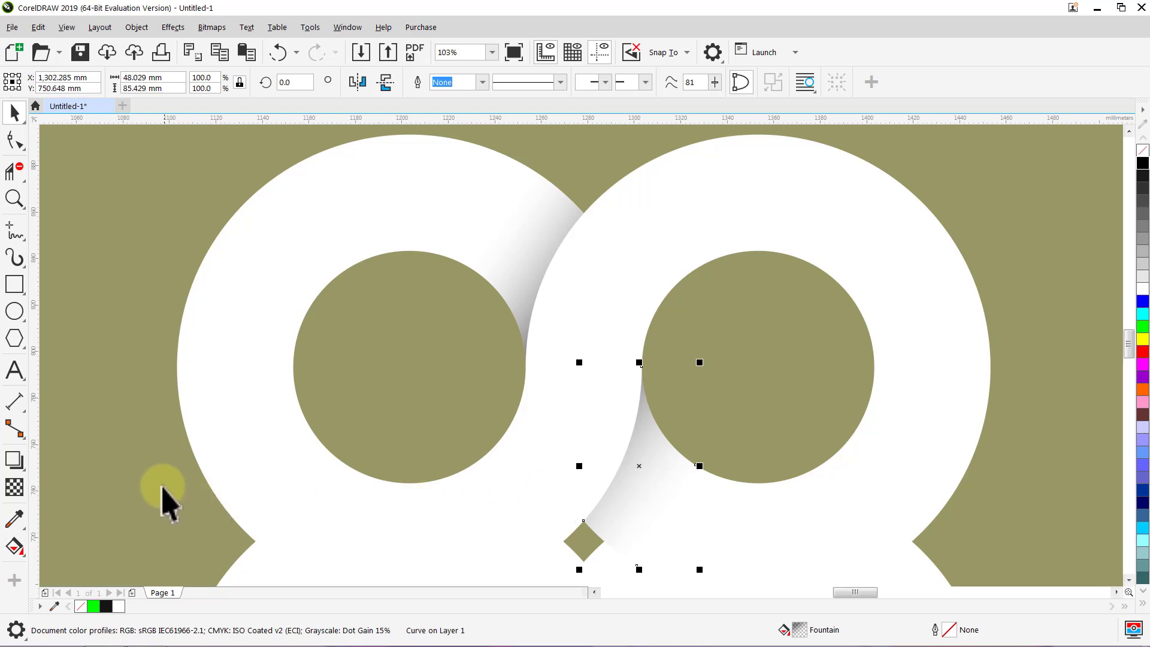
pyautogui.click(161, 486)
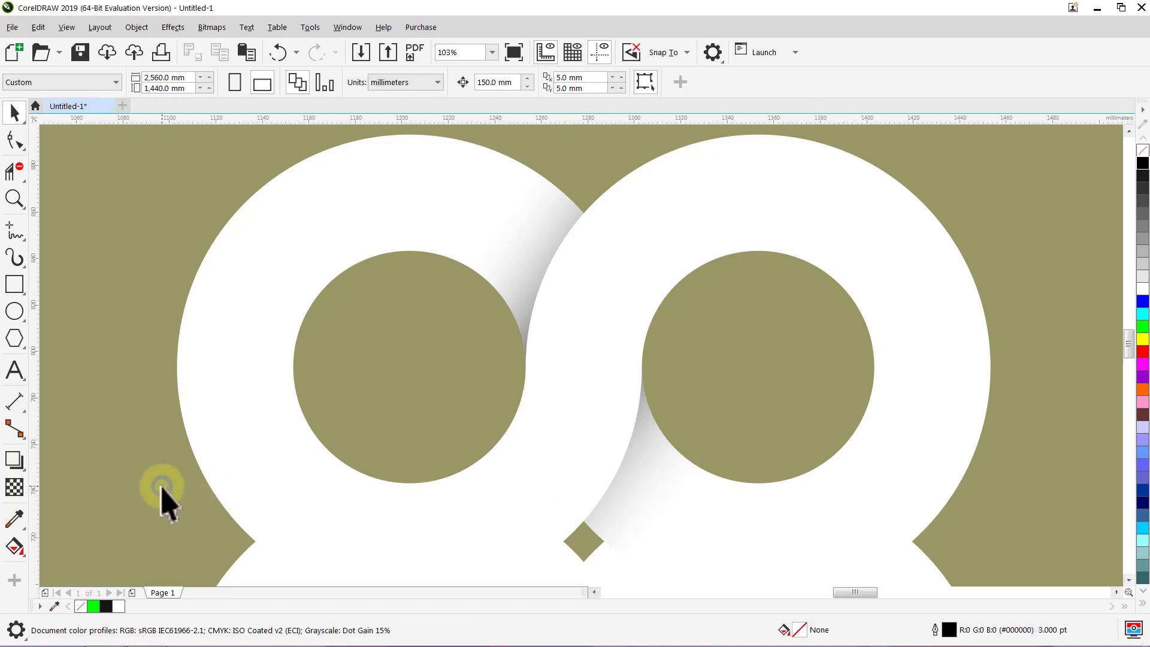
# - Move the rotation centres of both shadow pieces to the middle of the central diamond
pyautogui.click(520, 273)
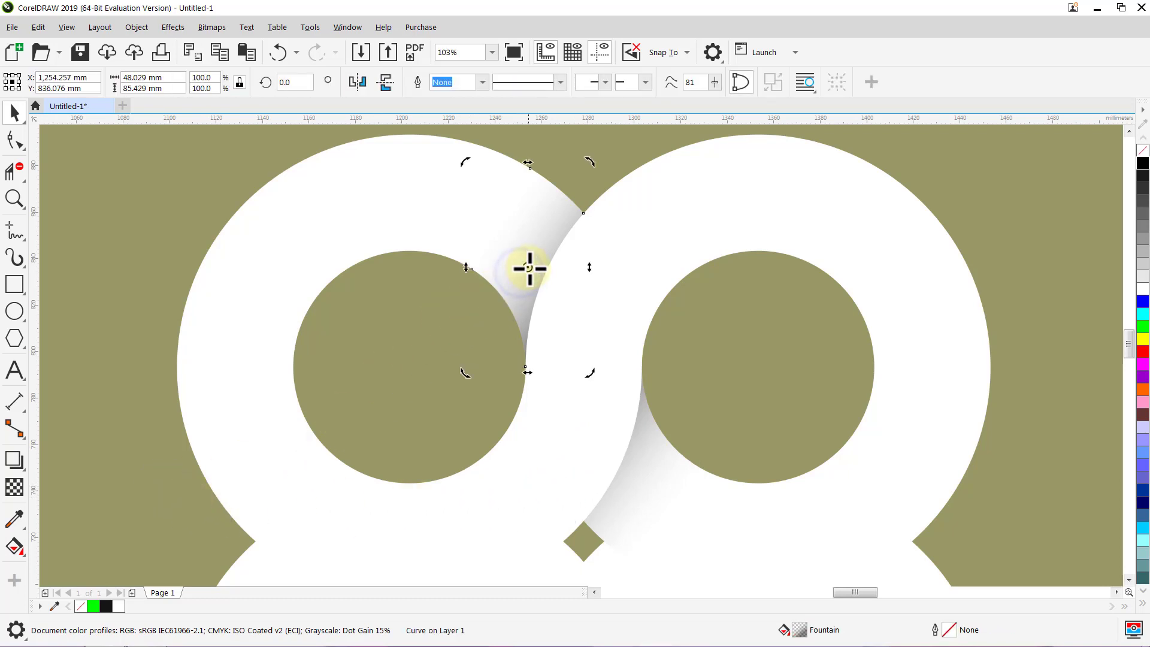
pyautogui.click(528, 267)
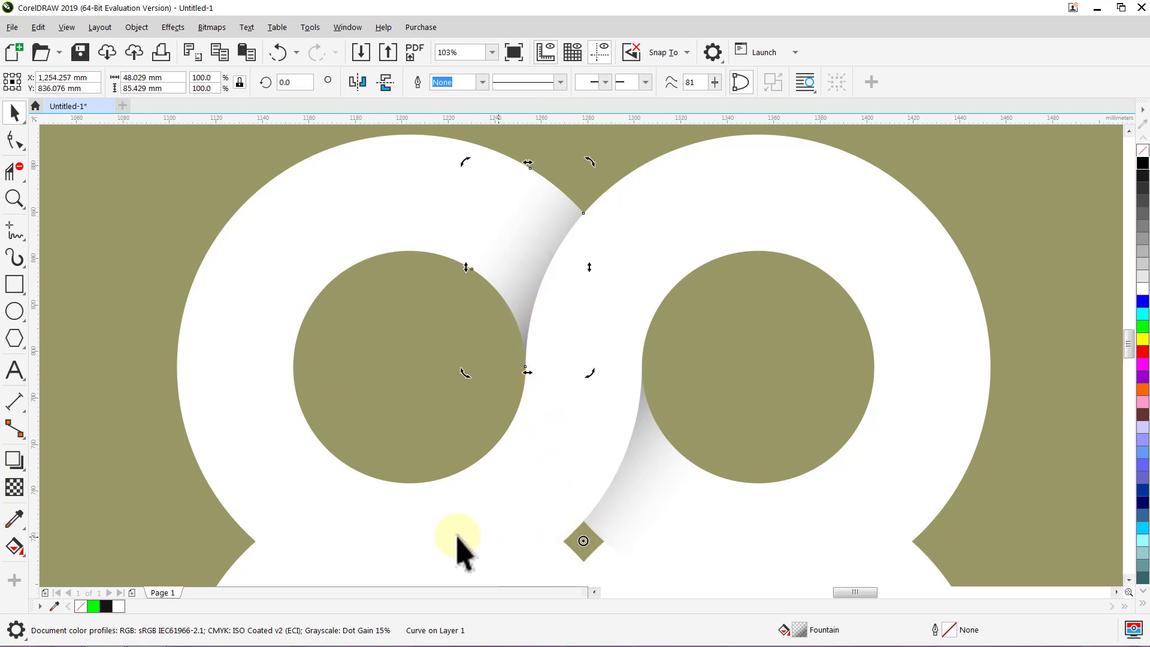
pyautogui.click(173, 509)
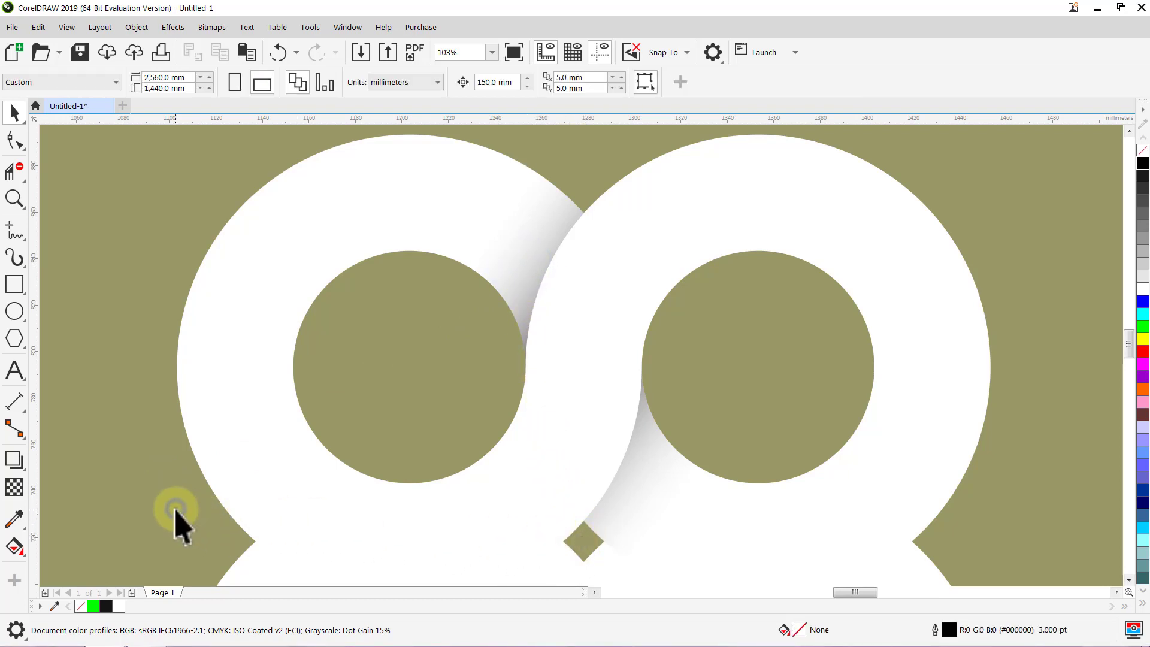
pyautogui.click(650, 491)
pyautogui.click(641, 476)
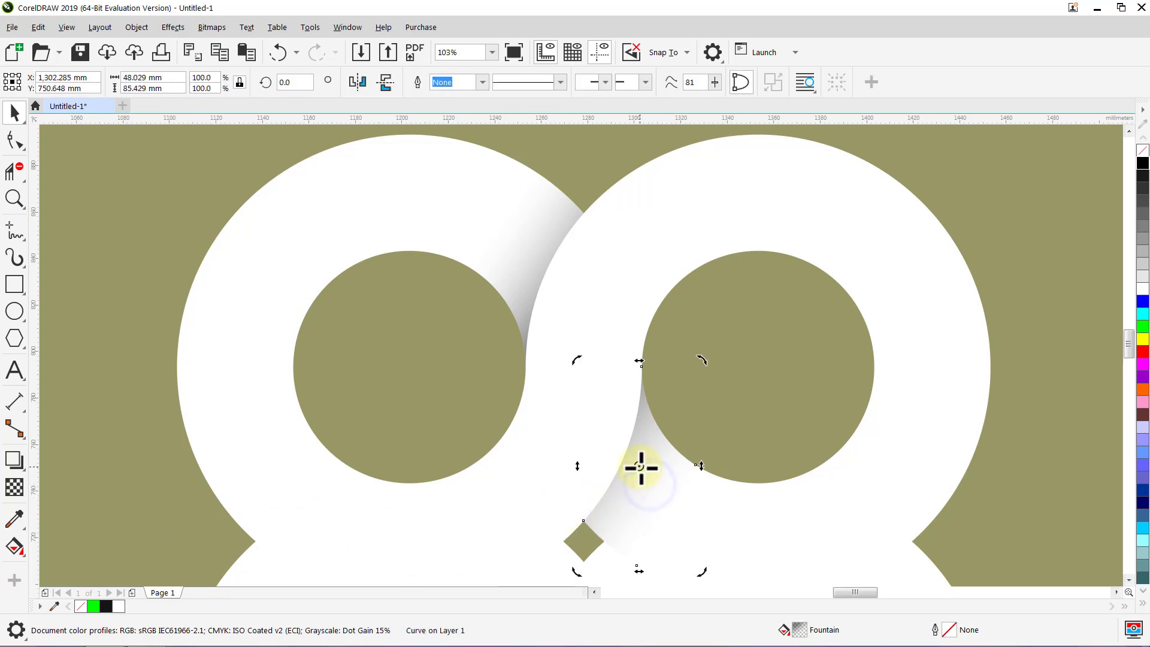
pyautogui.moveTo(608, 529); pyautogui.dragTo(586, 540)
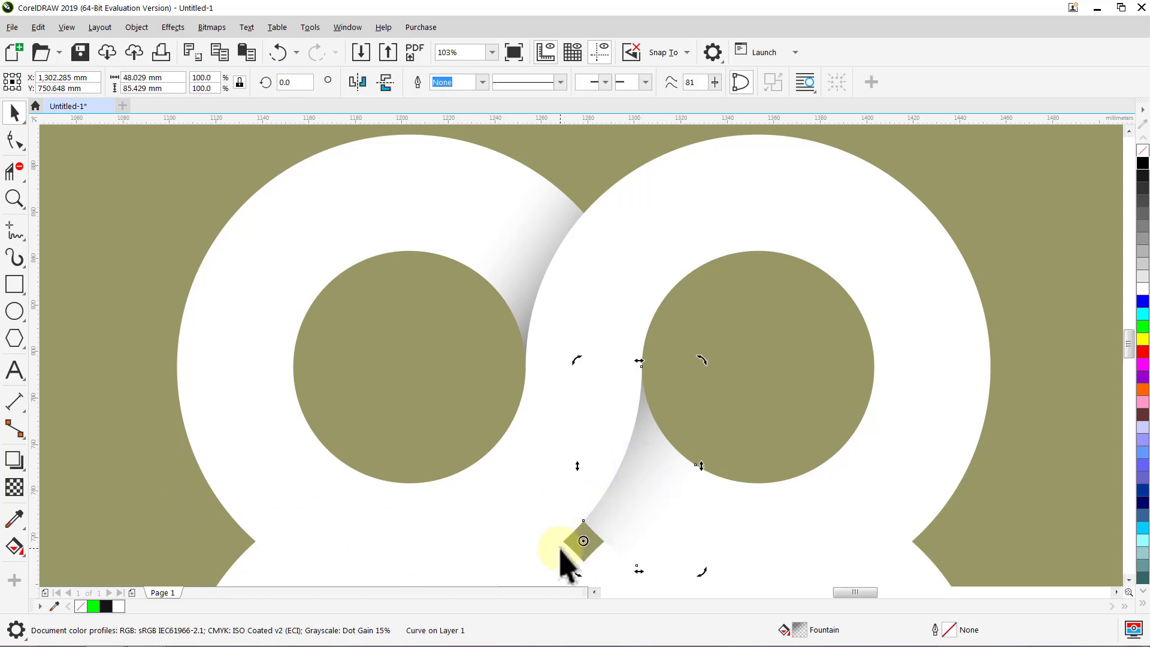
pyautogui.press('Escape')
pyautogui.press('F4')
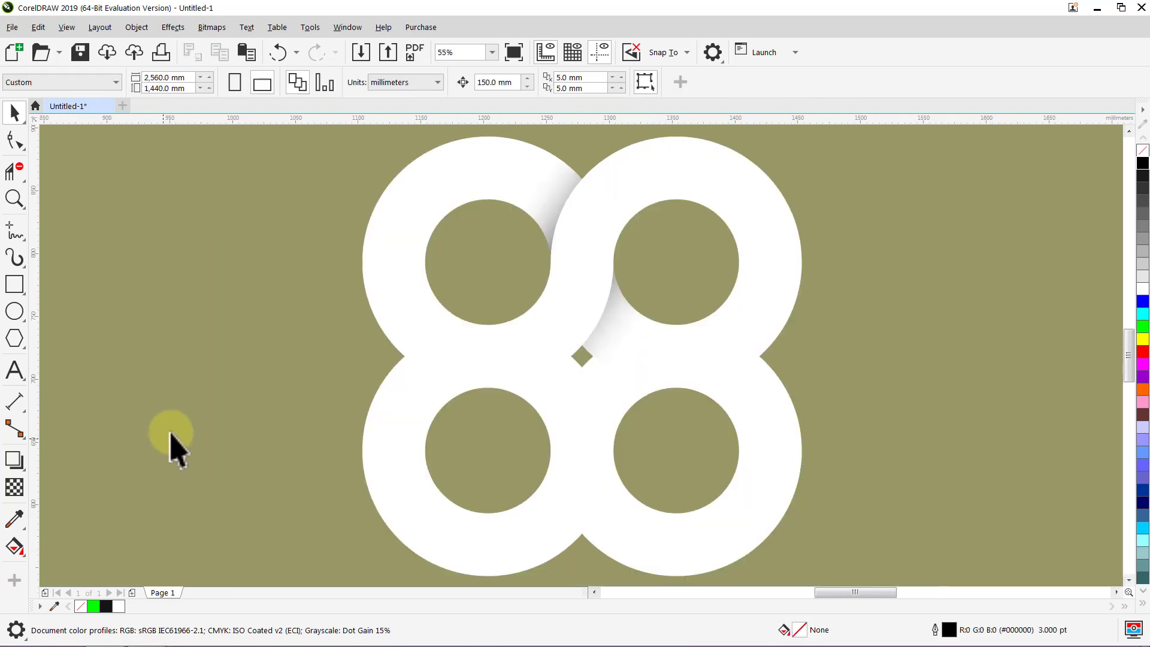
# - Rotate the upper shadow piece 90° about the central diamond with 3 copies
pyautogui.click(346, 28)
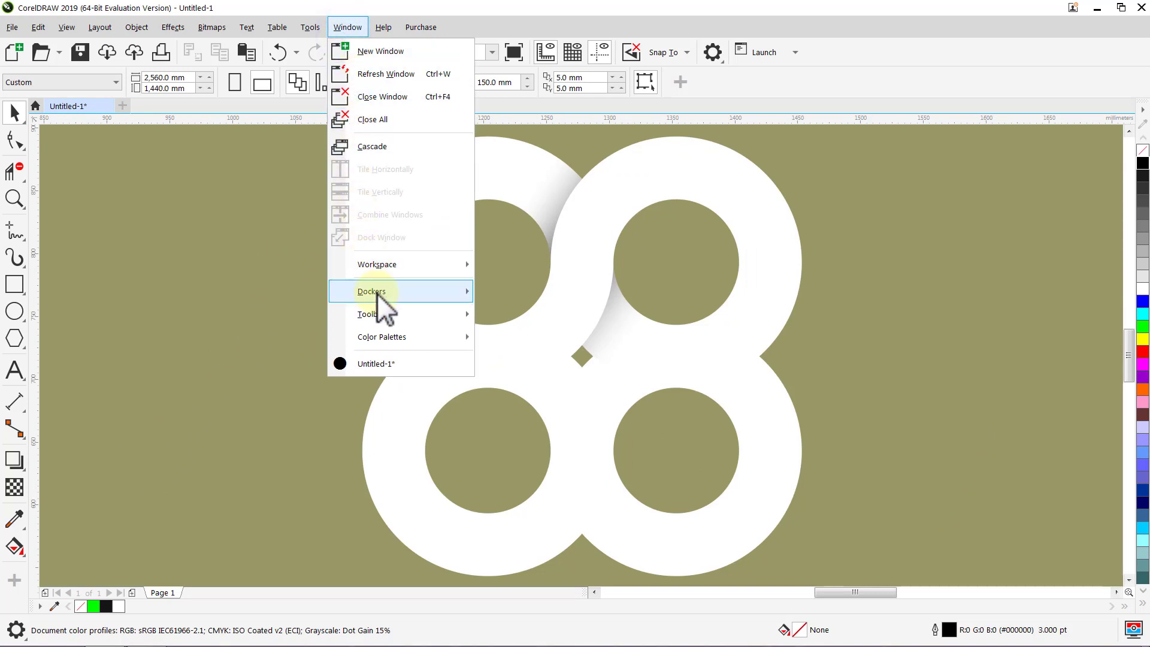
pyautogui.moveTo(377, 292)
pyautogui.click(547, 156)
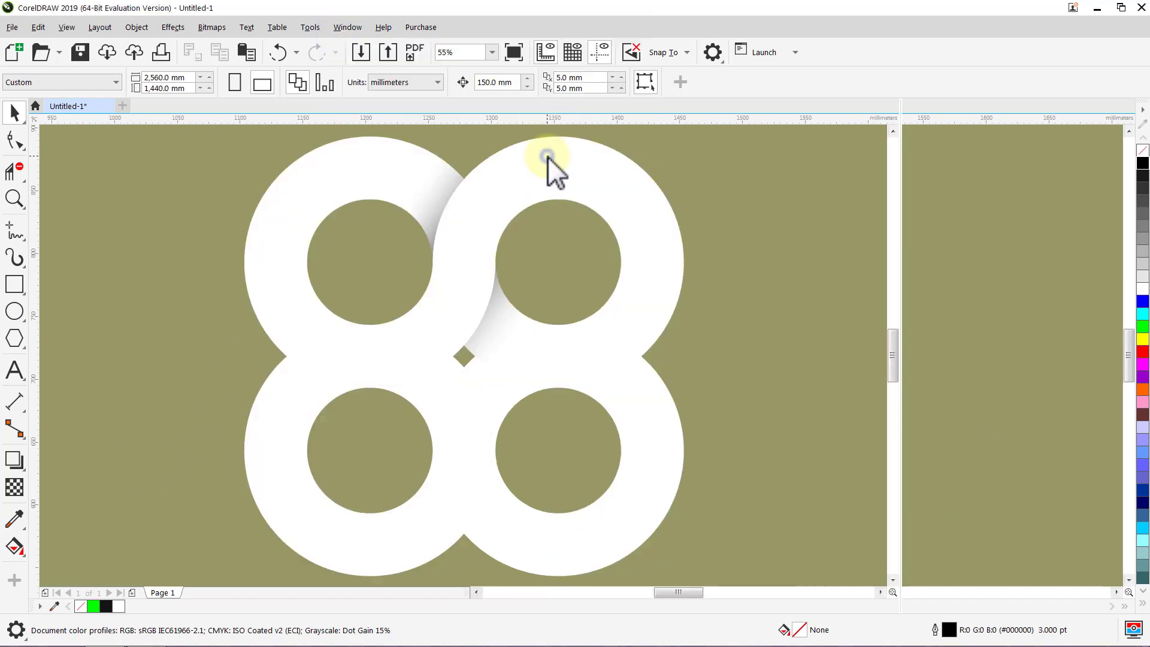
pyautogui.click(431, 223)
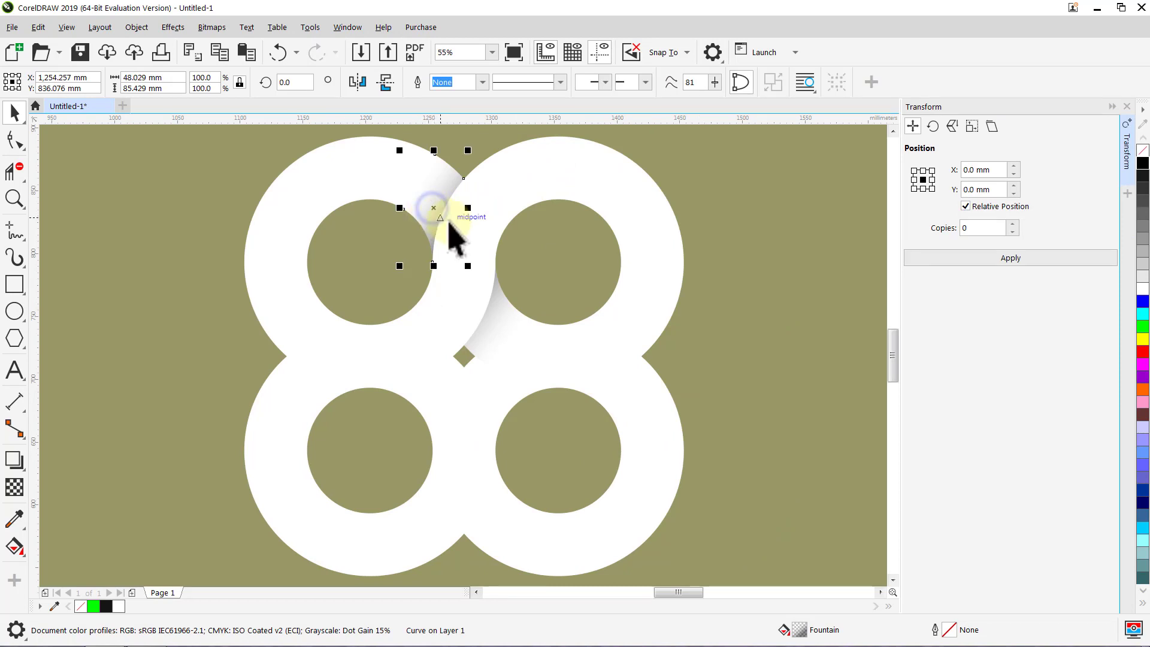
pyautogui.click(932, 125)
pyautogui.moveTo(969, 169); pyautogui.dragTo(916, 185)
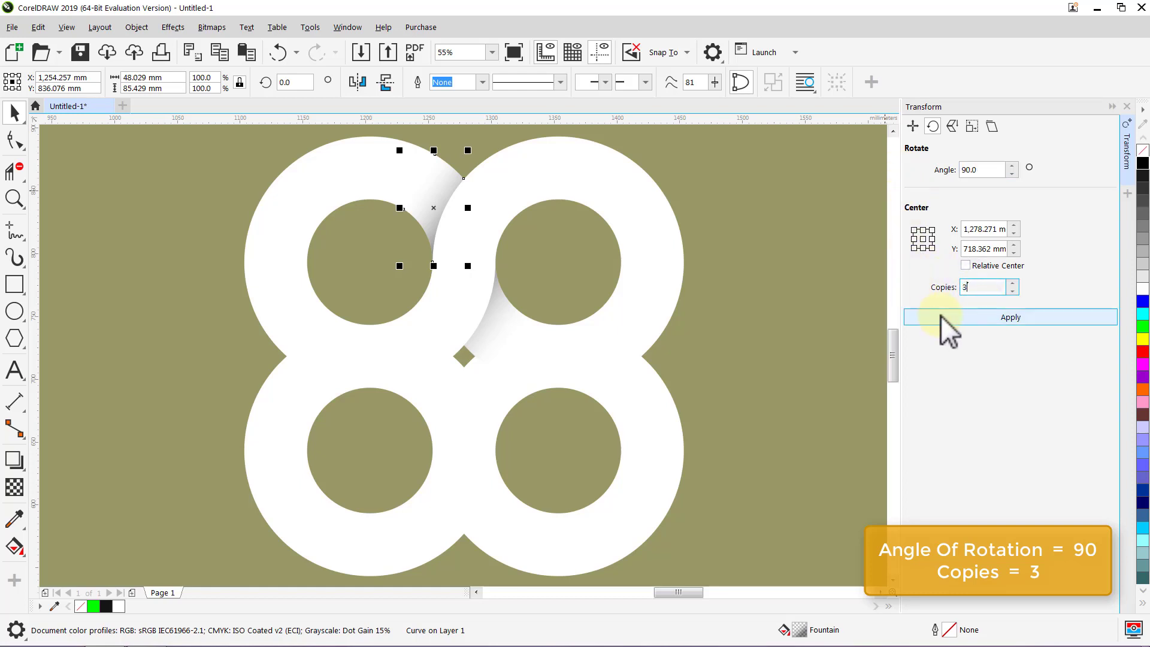
pyautogui.click(953, 317)
pyautogui.click(841, 276)
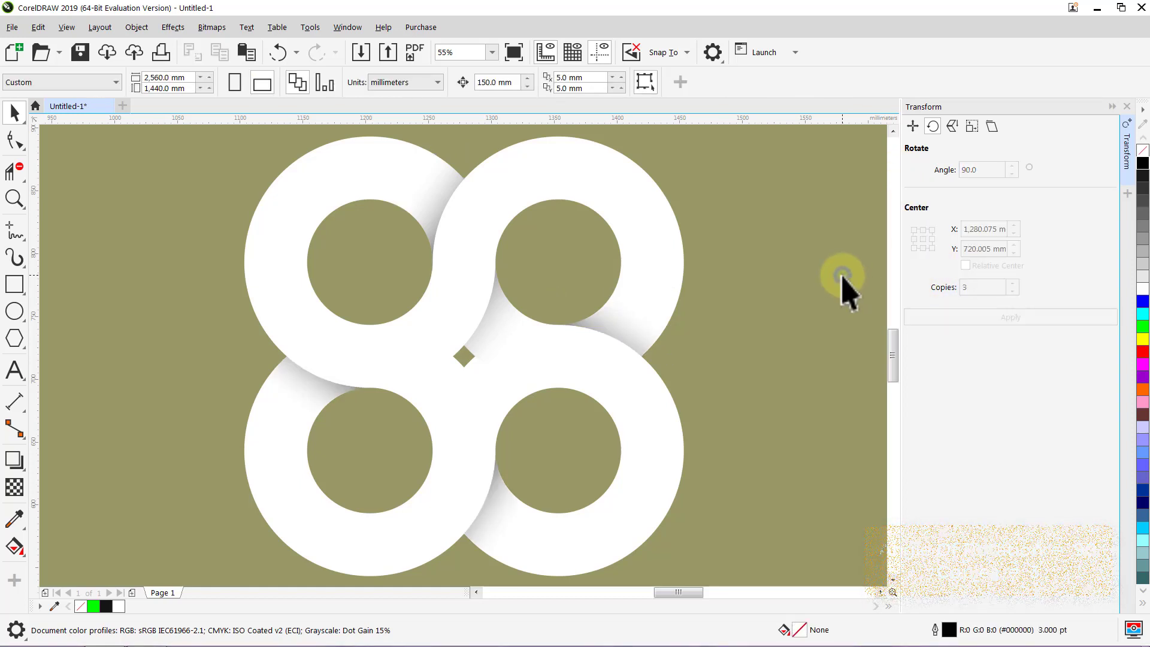
# - Rotate the shadow piece beside the central diamond by 90° with 3 copies and close the transform settings
pyautogui.click(497, 322)
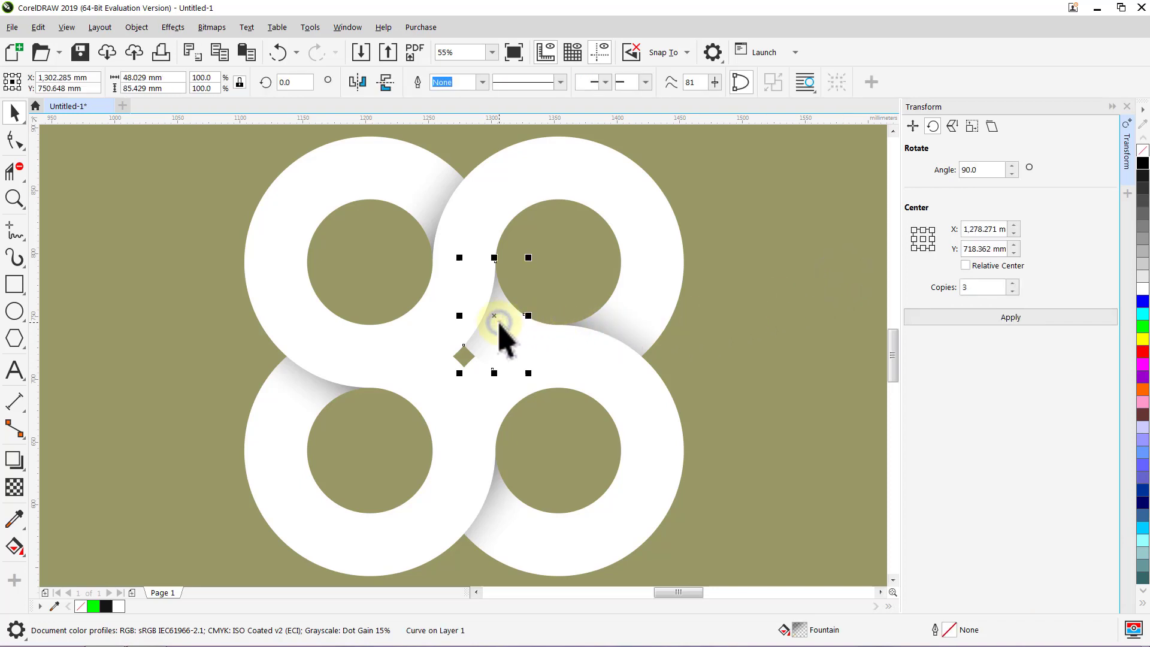
pyautogui.click(974, 319)
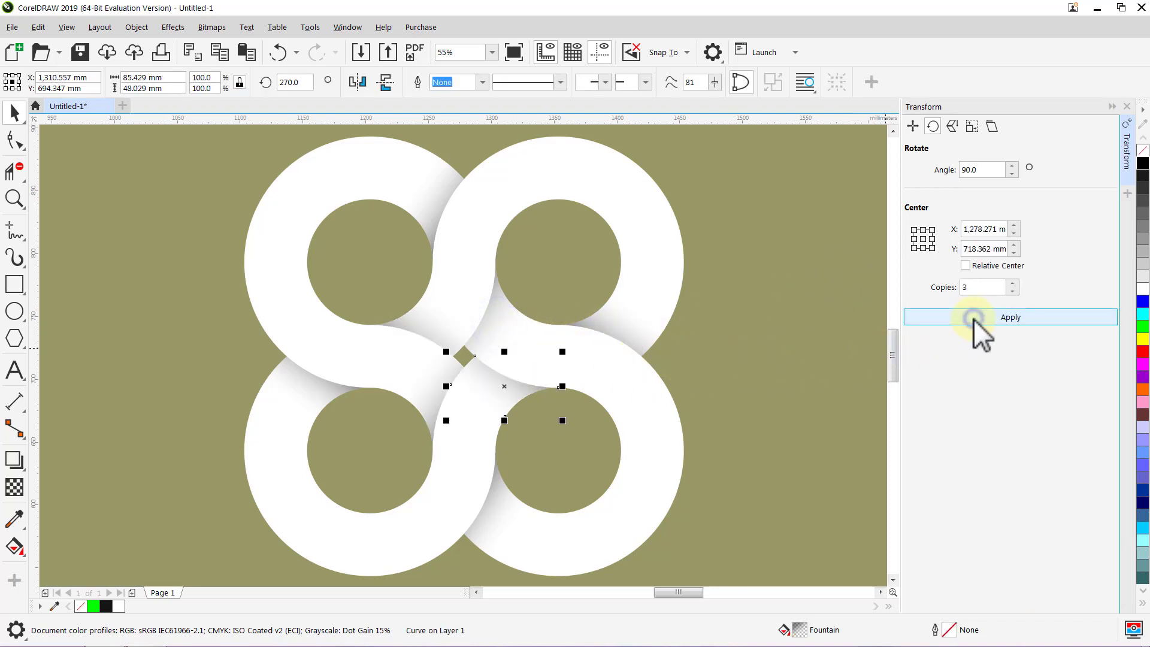
pyautogui.click(831, 279)
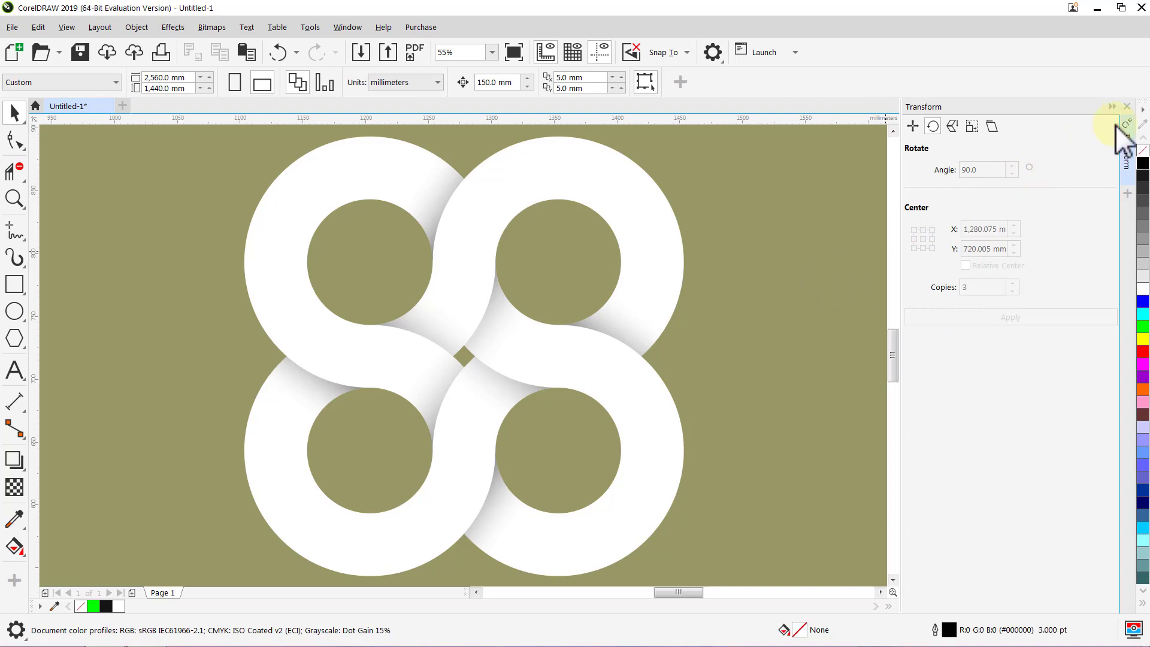
pyautogui.click(1127, 106)
# - Group the white body and all shadow pieces into one object
pyautogui.hotkey('ctrl', 'a')
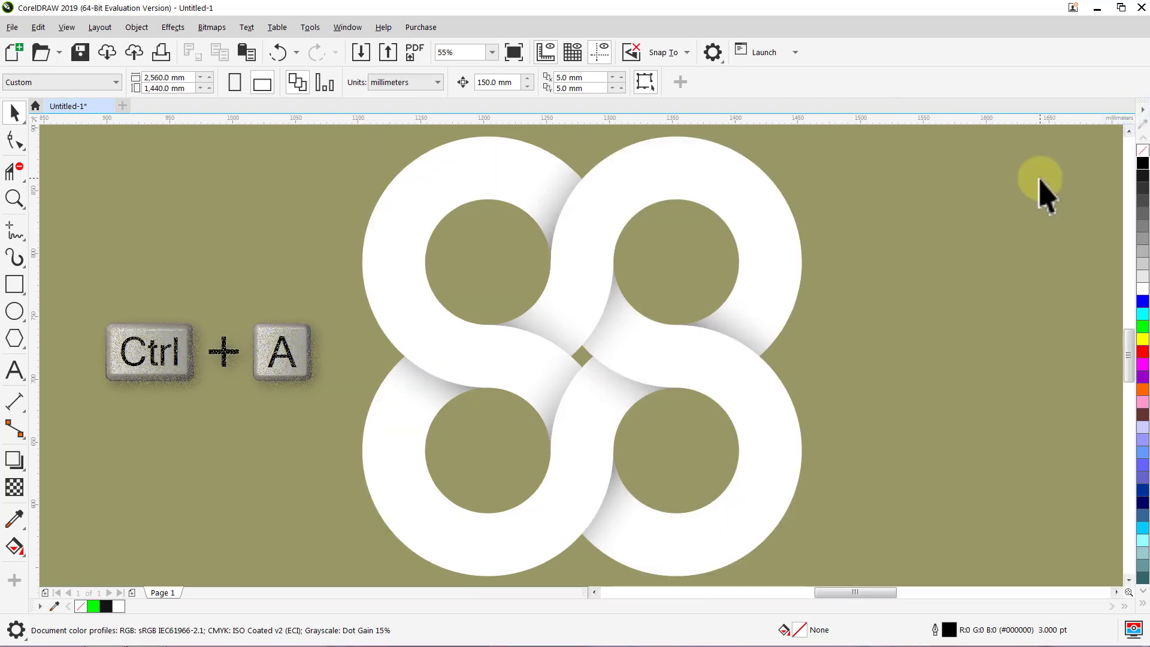
pyautogui.hotkey('ctrl', 'g')
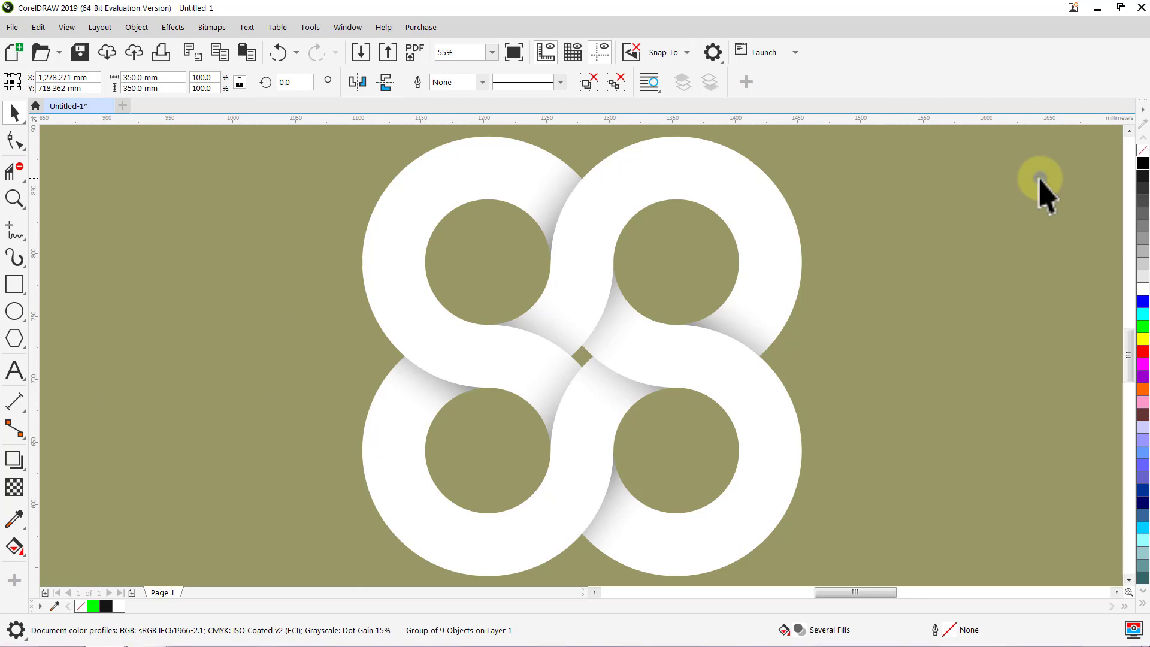
pyautogui.click(1040, 179)
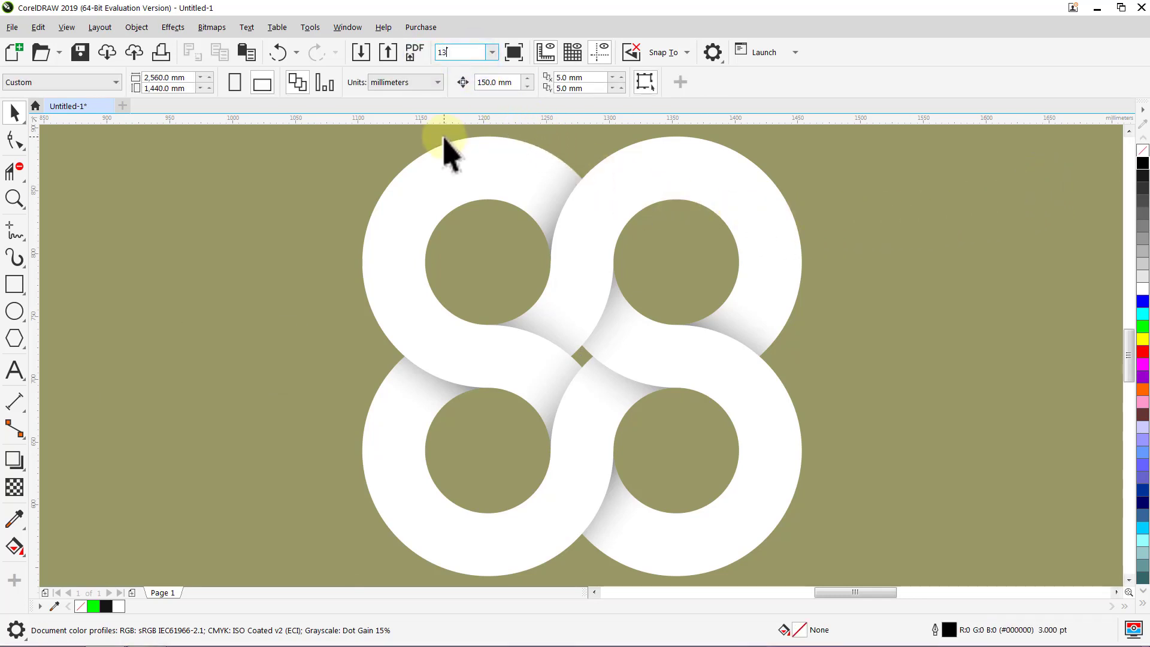
# - Centre the grouped ring design on the page and scale it proportionally to a width of 1300 mm
pyautogui.press('Return')
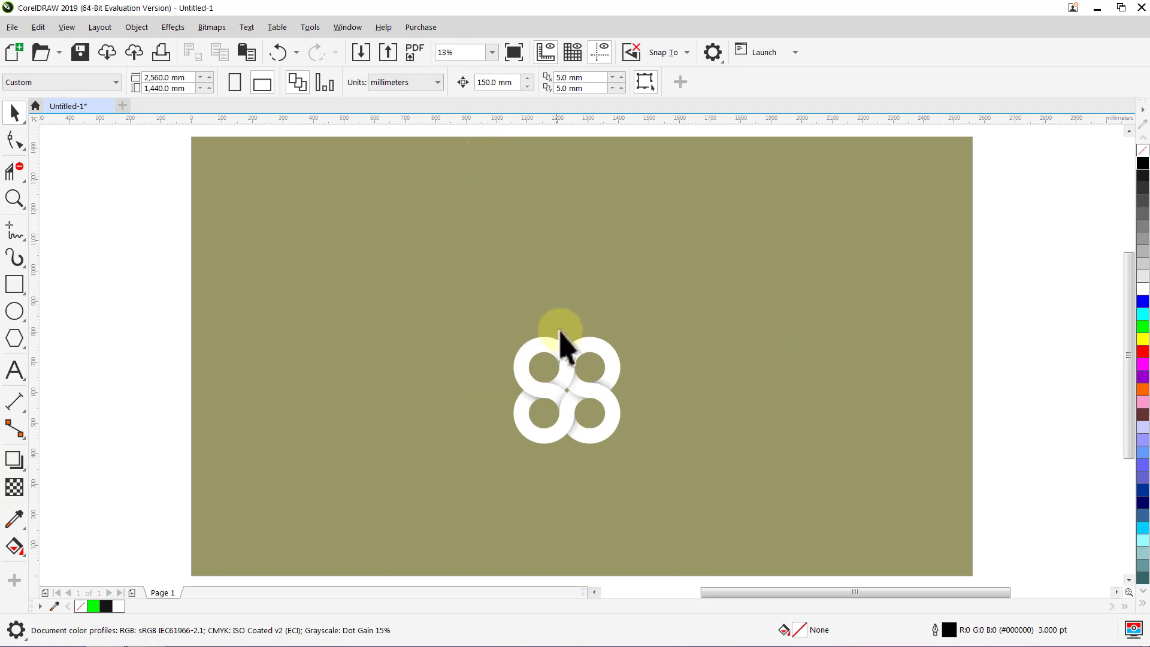
pyautogui.click(572, 359)
pyautogui.press('p')
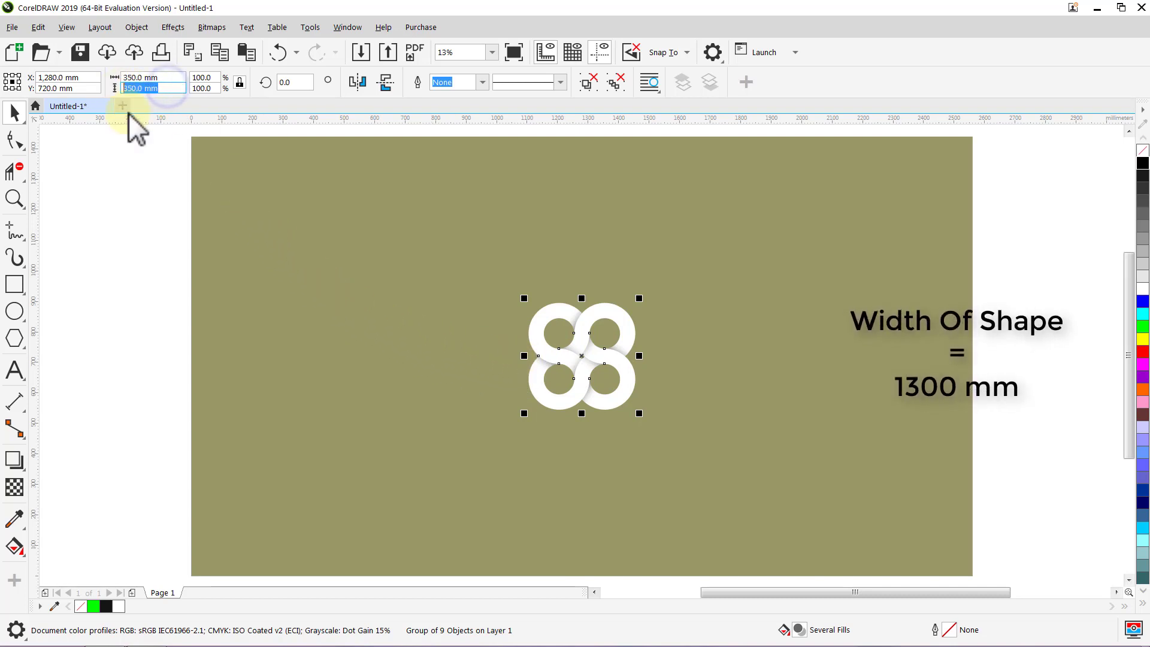
pyautogui.press('Return')
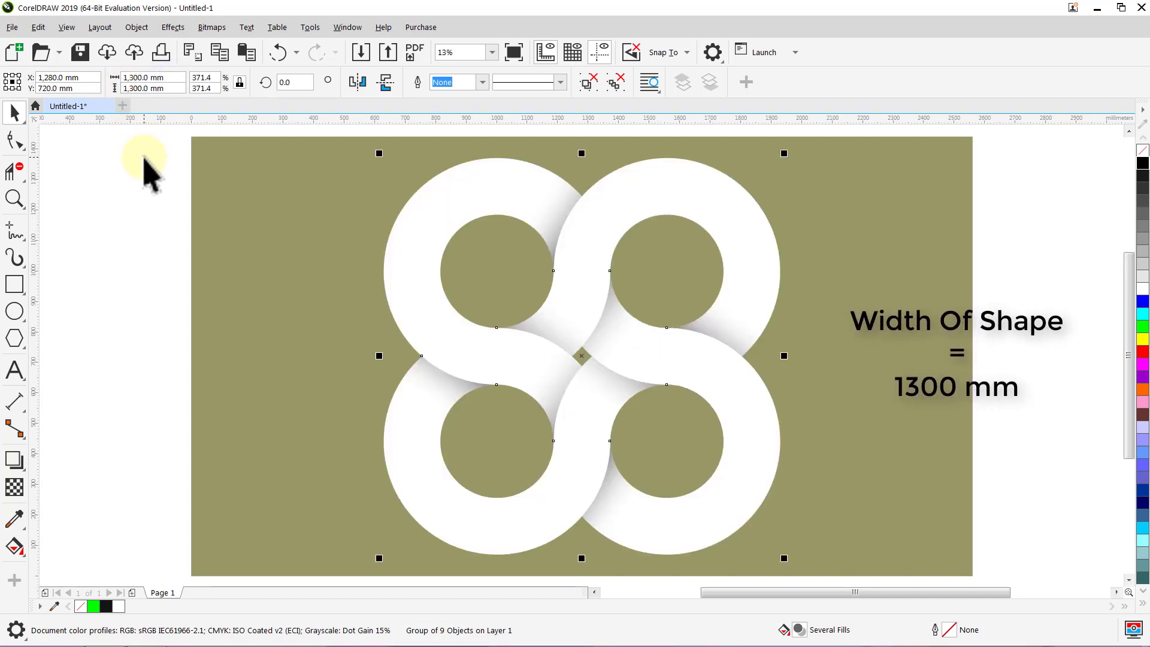
pyautogui.click(144, 159)
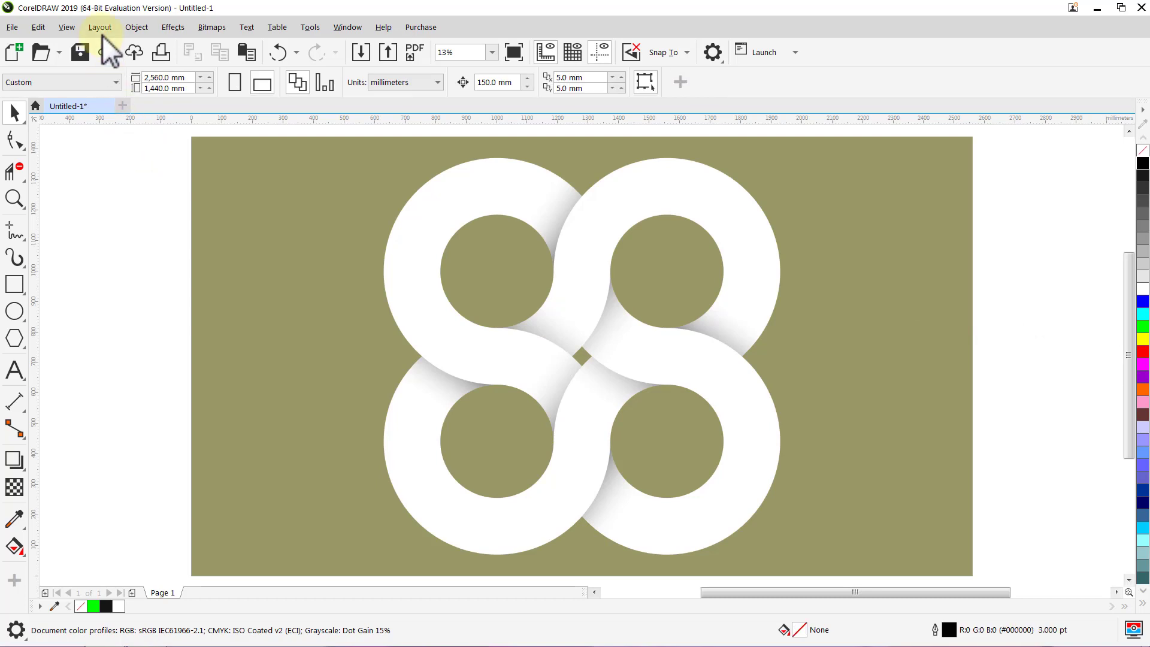
# - Set the document's page background to No background
pyautogui.click(100, 27)
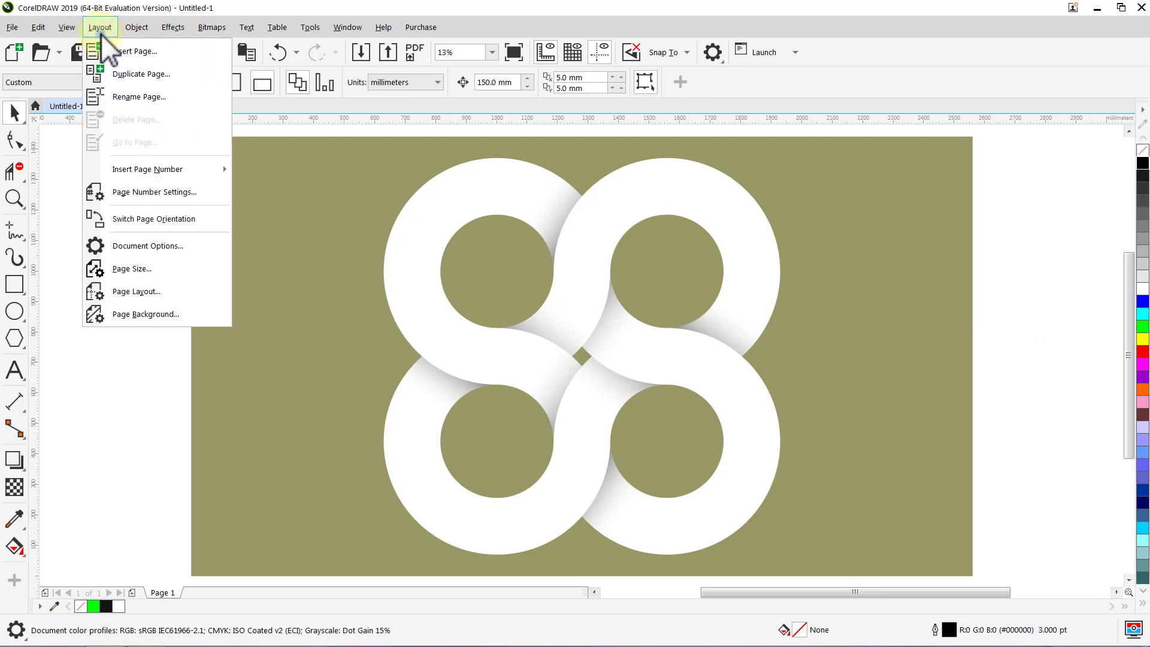
pyautogui.click(121, 239)
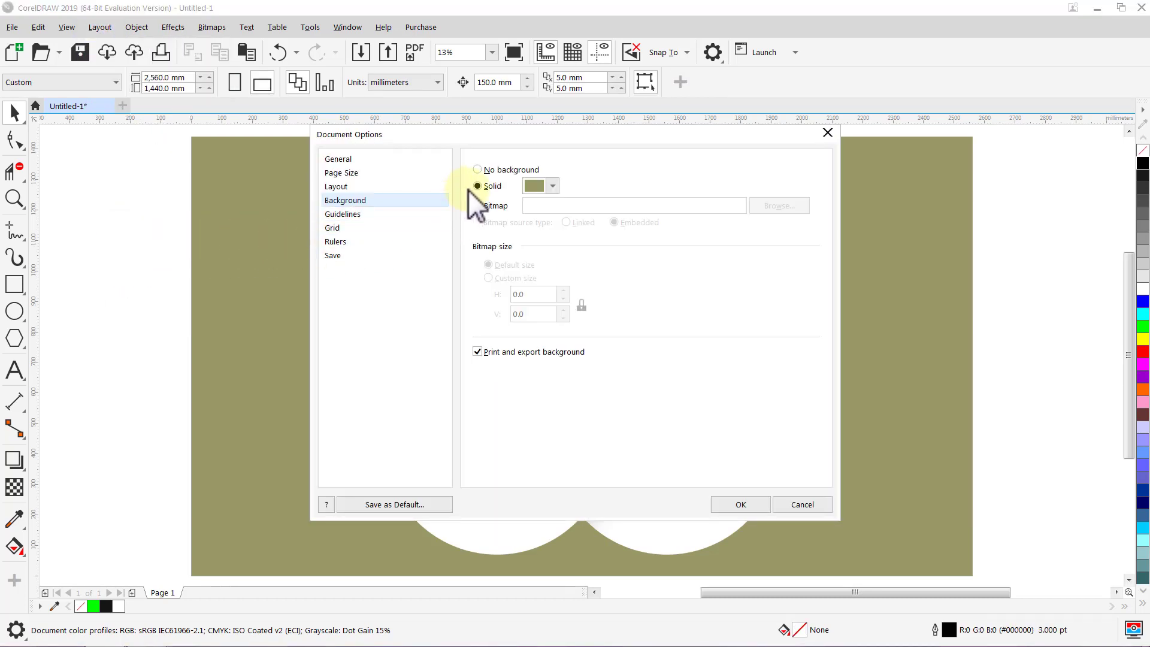
pyautogui.click(480, 170)
pyautogui.click(739, 503)
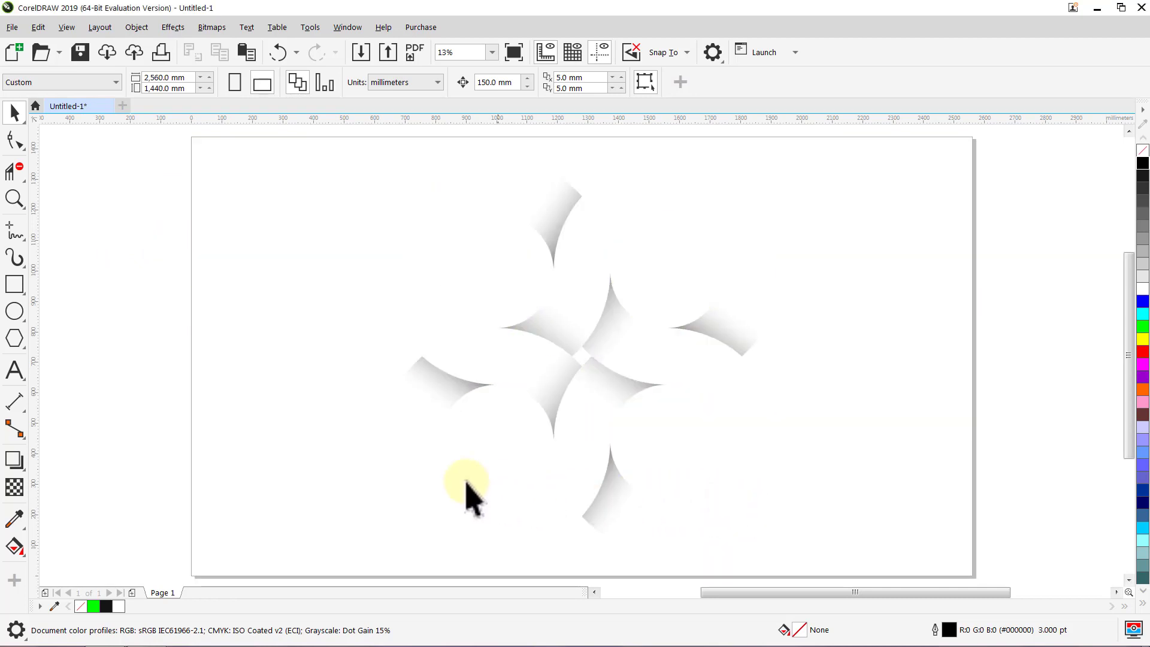
# - Create a page-sized rectangle behind the ring design and set its outline to None
pyautogui.doubleClick(23, 286)
pyautogui.press('space')
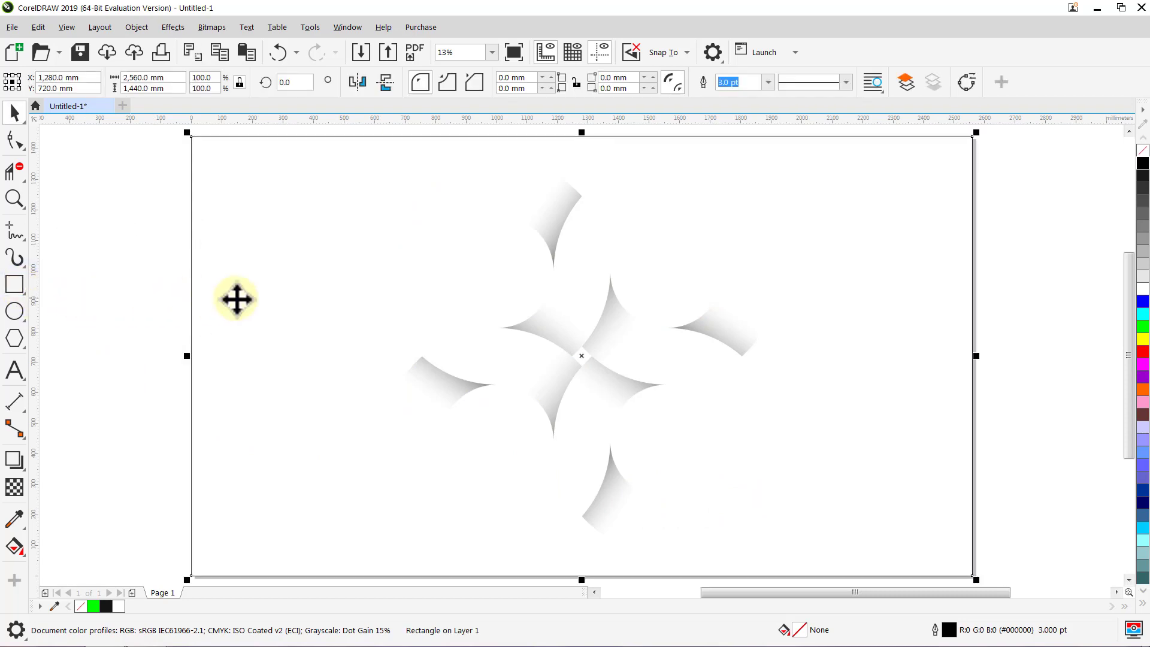
pyautogui.click(768, 82)
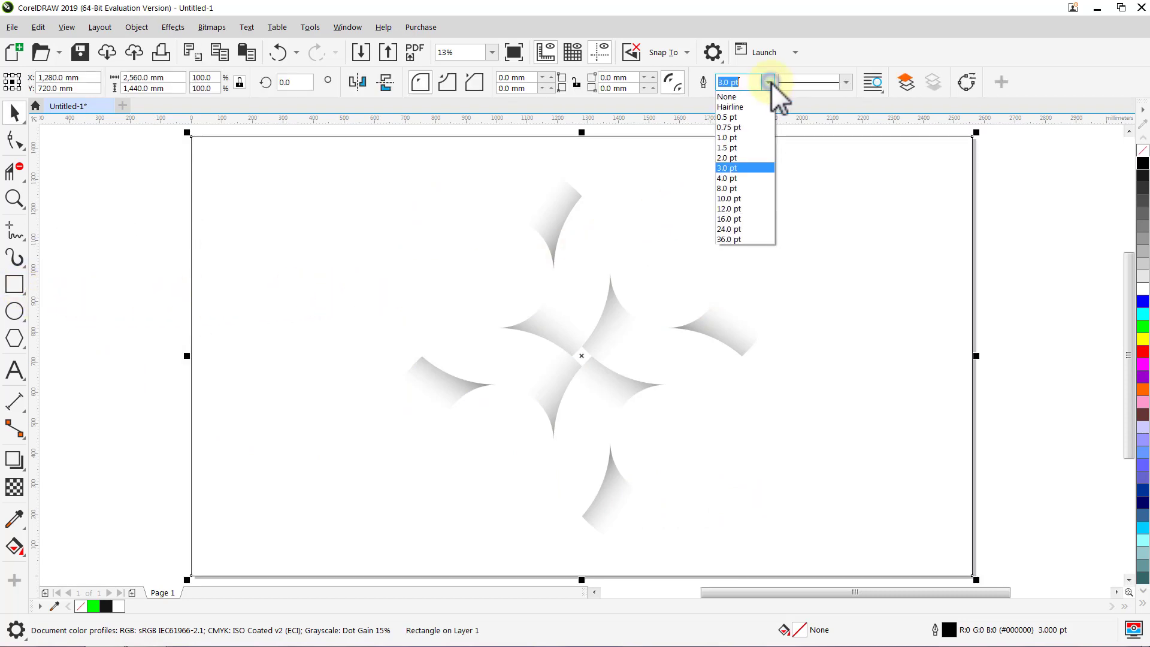
pyautogui.click(761, 109)
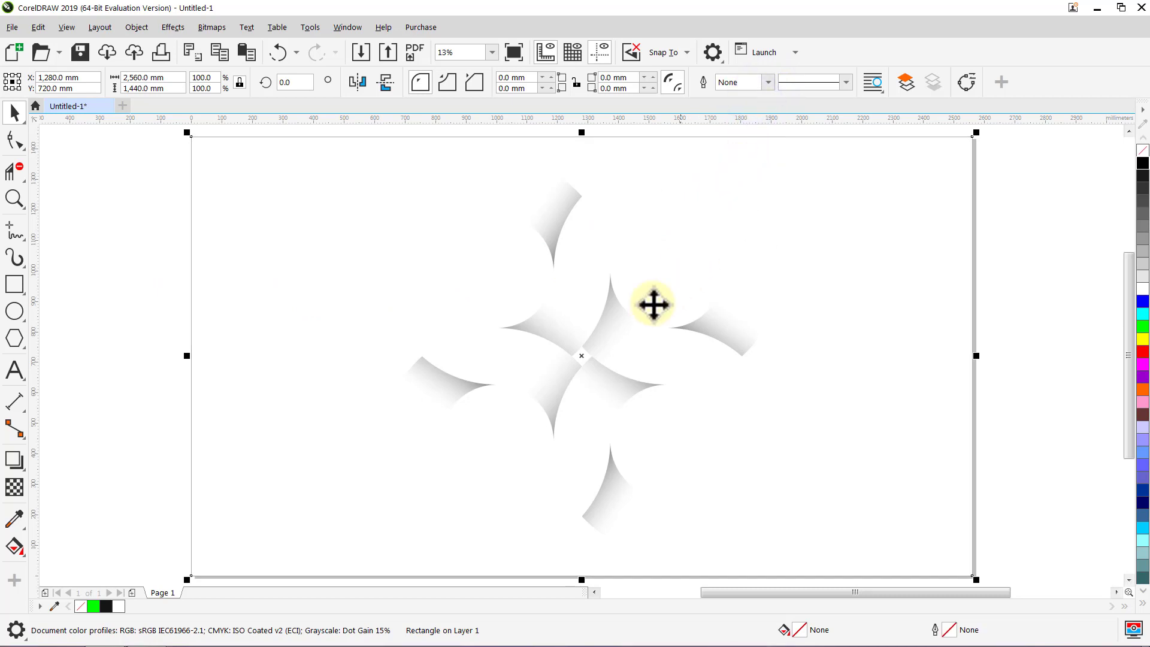
# - Apply an elliptical fountain fill to the page rectangle, white at the centre, and reshape it into a near circle extending past the page's sides
pyautogui.click(18, 543)
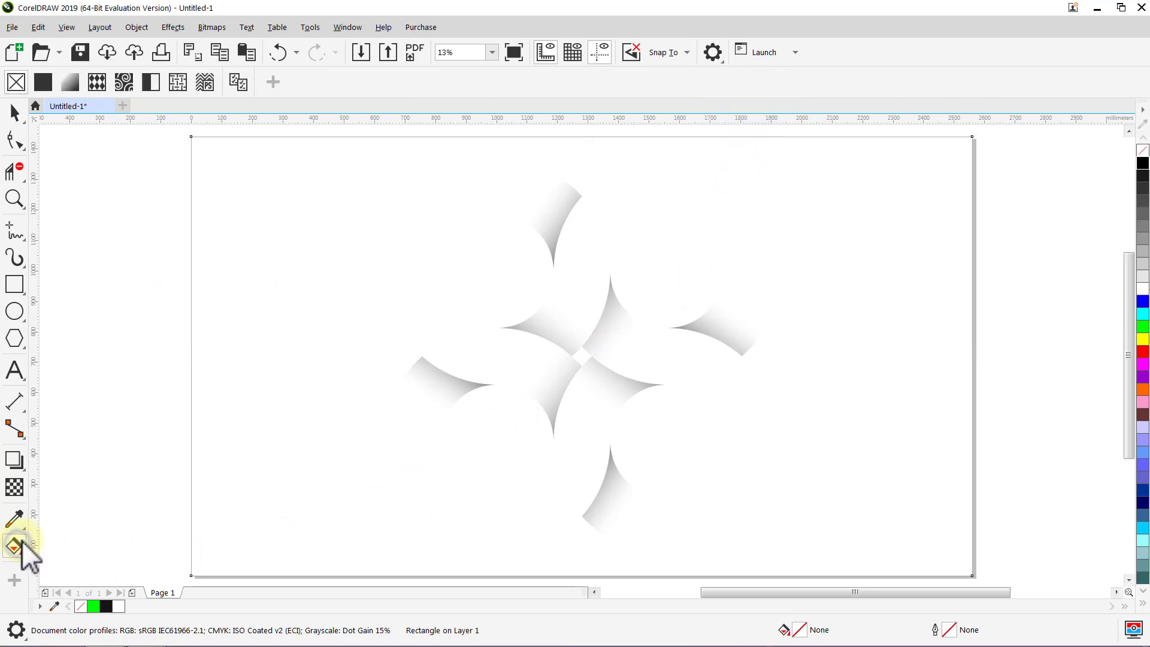
pyautogui.click(70, 84)
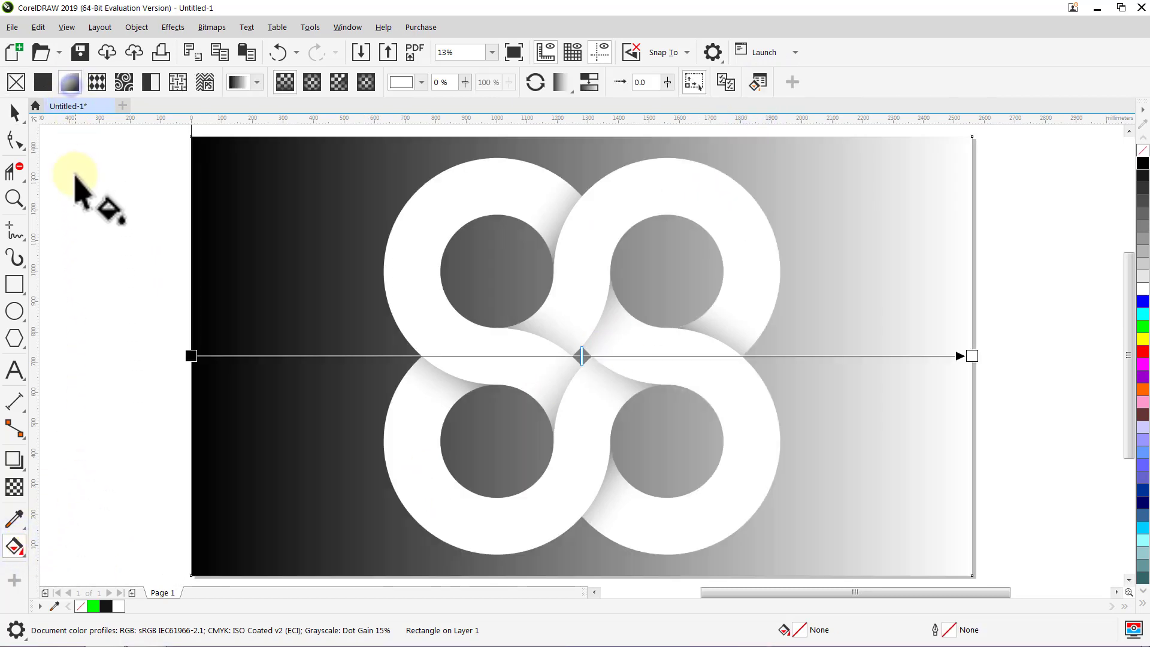
pyautogui.click(317, 83)
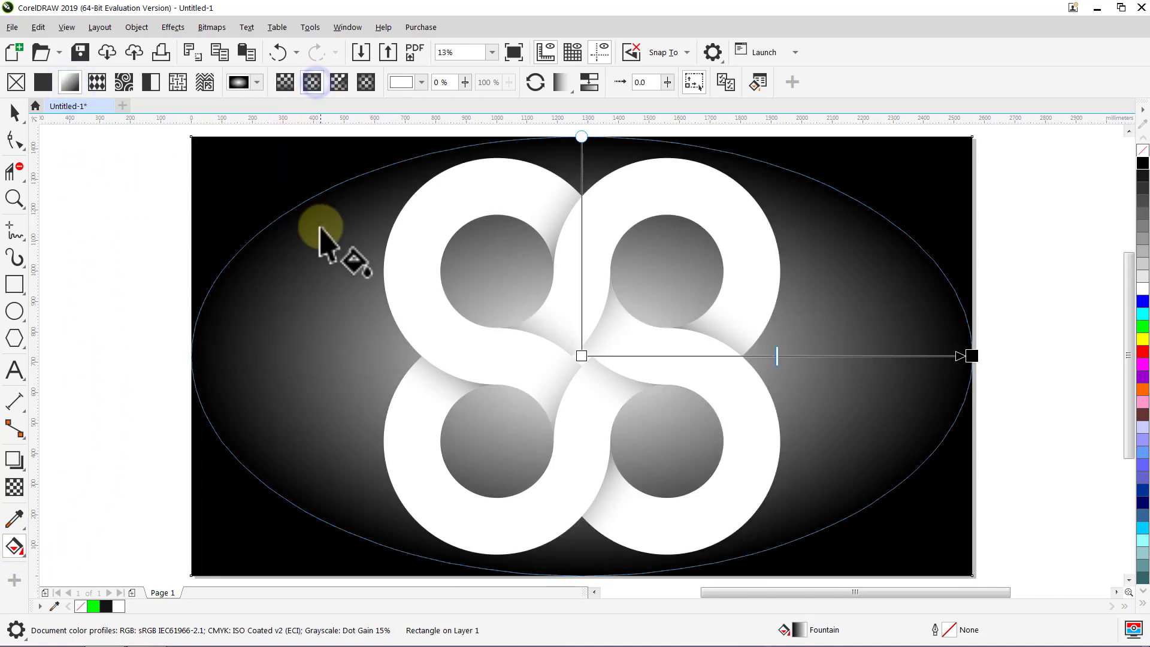
pyautogui.moveTo(973, 355); pyautogui.dragTo(795, 356)
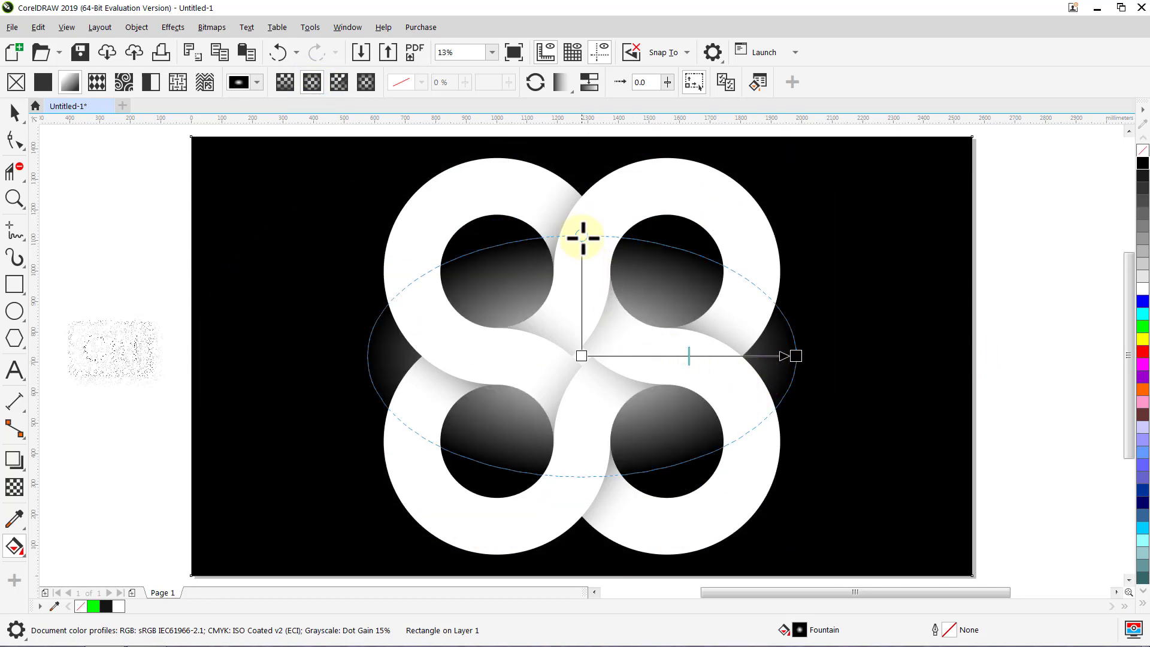
pyautogui.moveTo(583, 236); pyautogui.dragTo(587, 141)
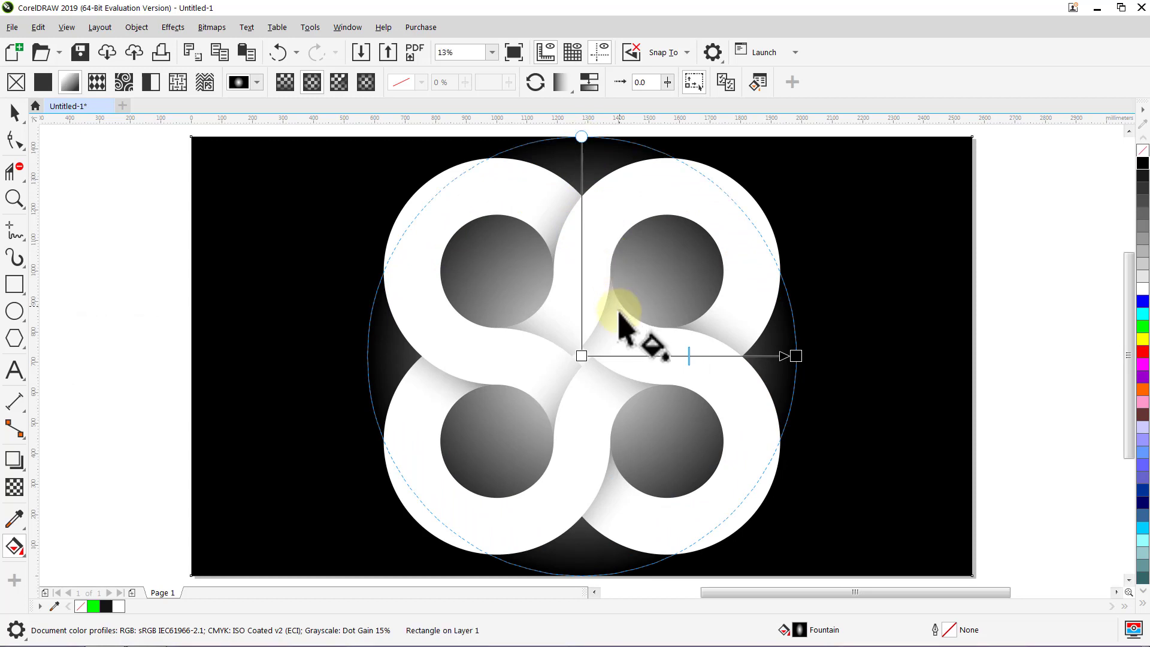
pyautogui.moveTo(798, 355); pyautogui.dragTo(1027, 356)
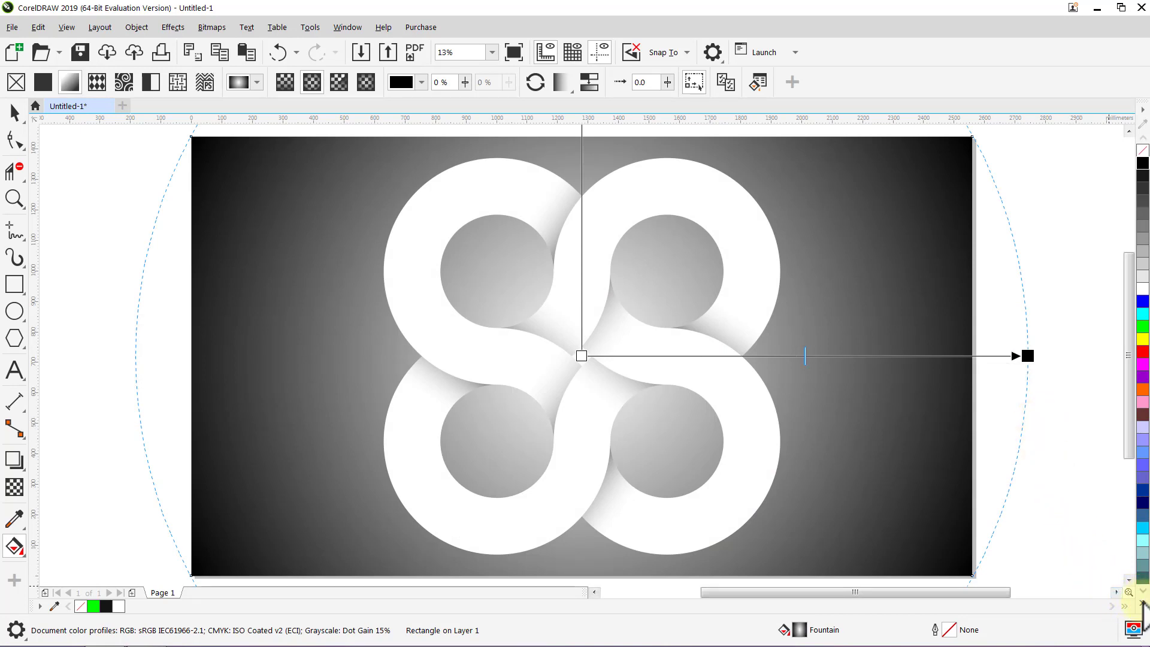
# - Colour the gradient's centre and outer nodes golden yellow and add an Orange node about midway between them
pyautogui.click(1142, 603)
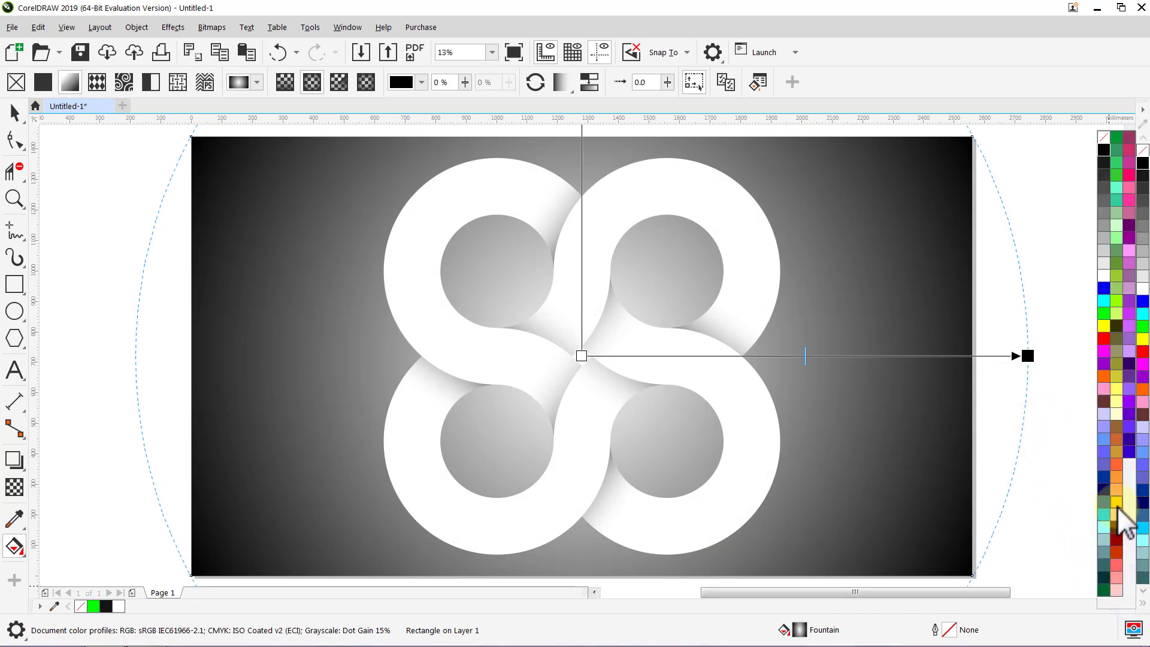
pyautogui.moveTo(1118, 504); pyautogui.dragTo(581, 357)
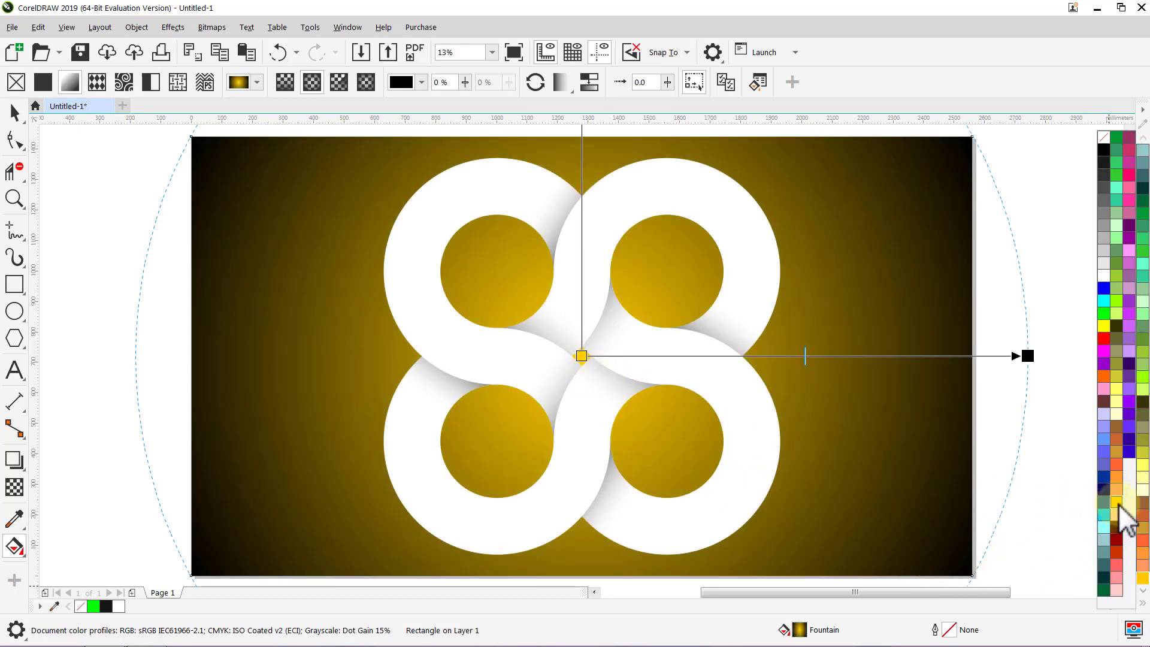
pyautogui.moveTo(1112, 500); pyautogui.dragTo(1027, 357)
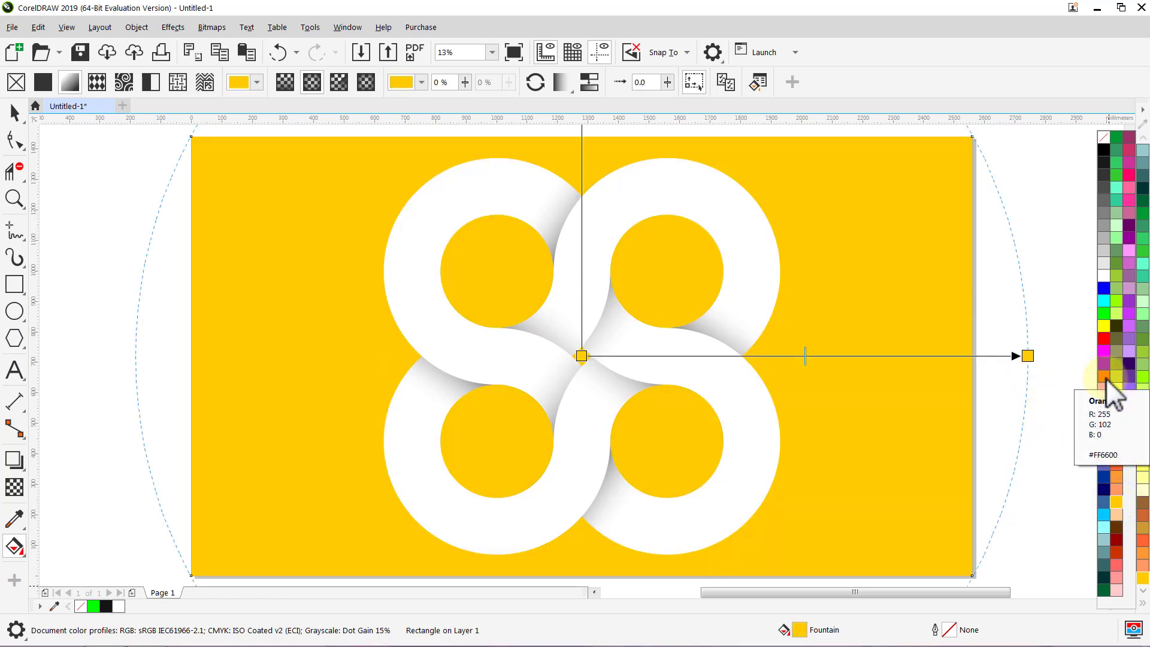
pyautogui.moveTo(1106, 379); pyautogui.dragTo(797, 358)
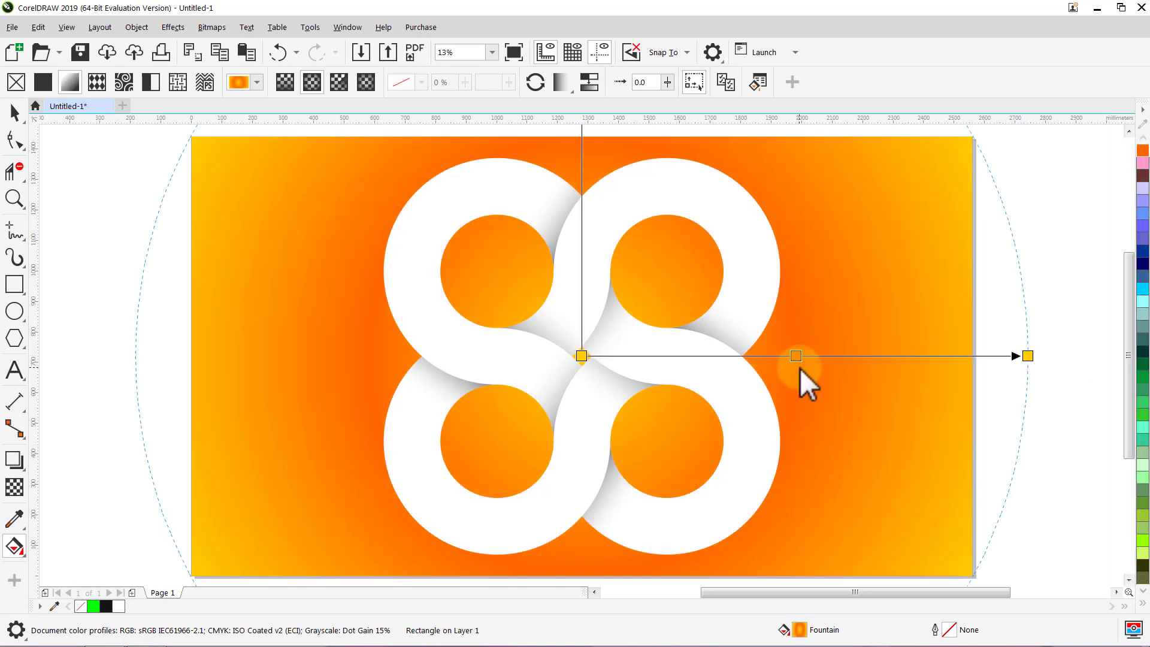
pyautogui.press('space')
pyautogui.click(1014, 380)
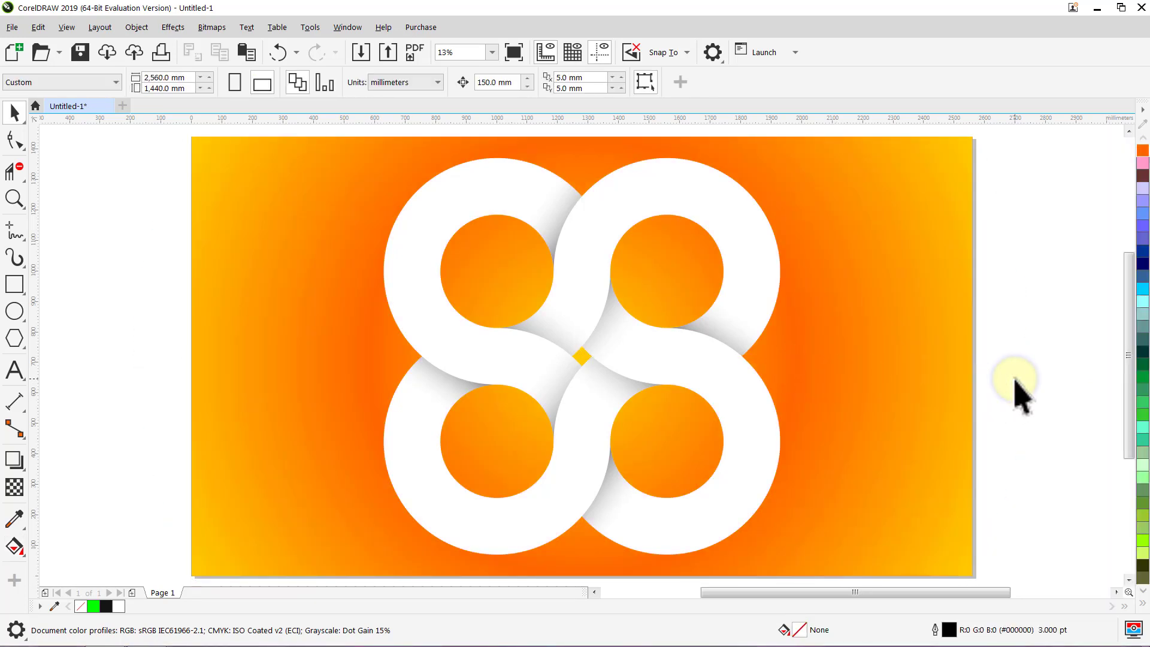
# - Duplicate the background rectangle in place and give the copy a texture fill from the Samples library
pyautogui.click(920, 376)
pyautogui.press('+')
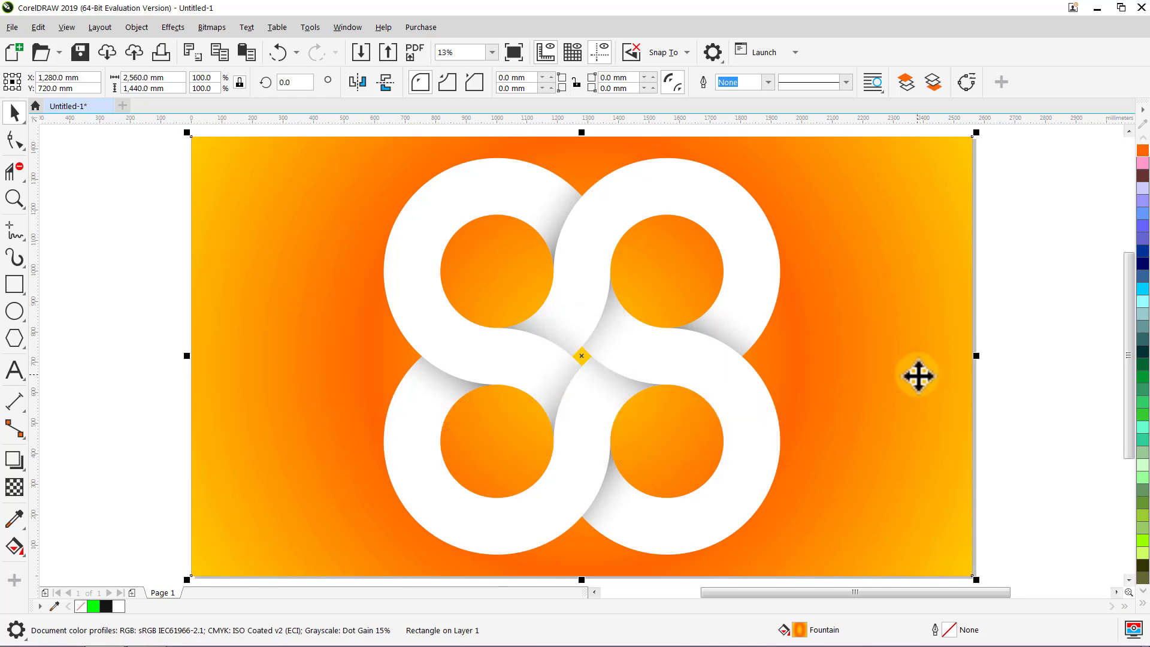
pyautogui.click(24, 542)
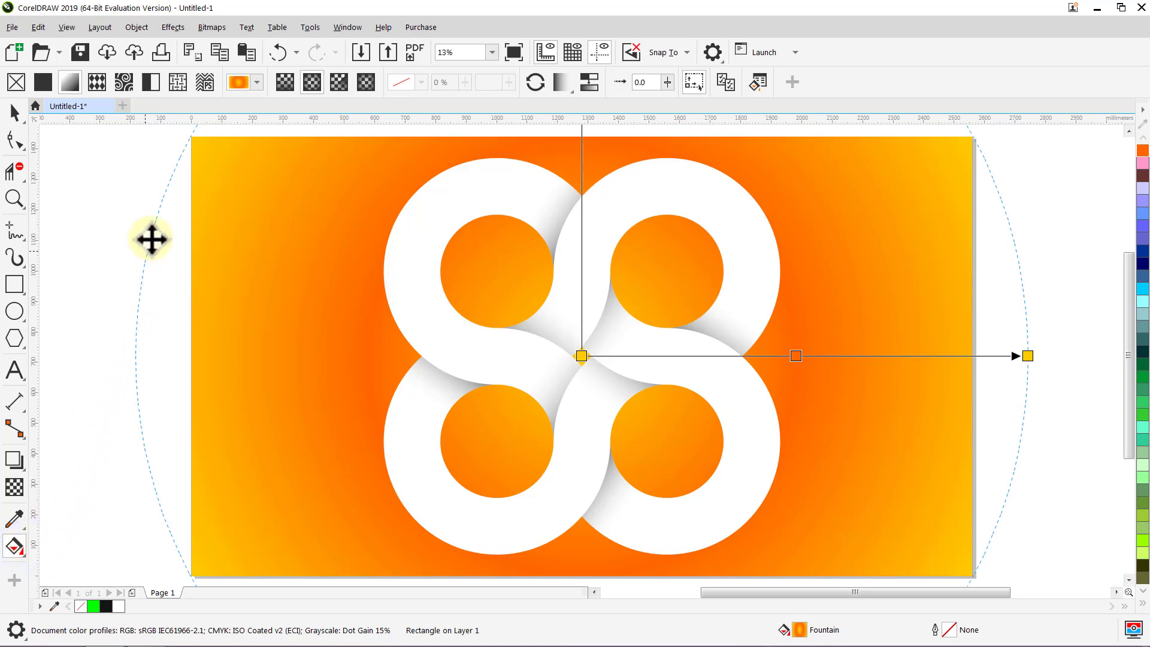
pyautogui.click(177, 84)
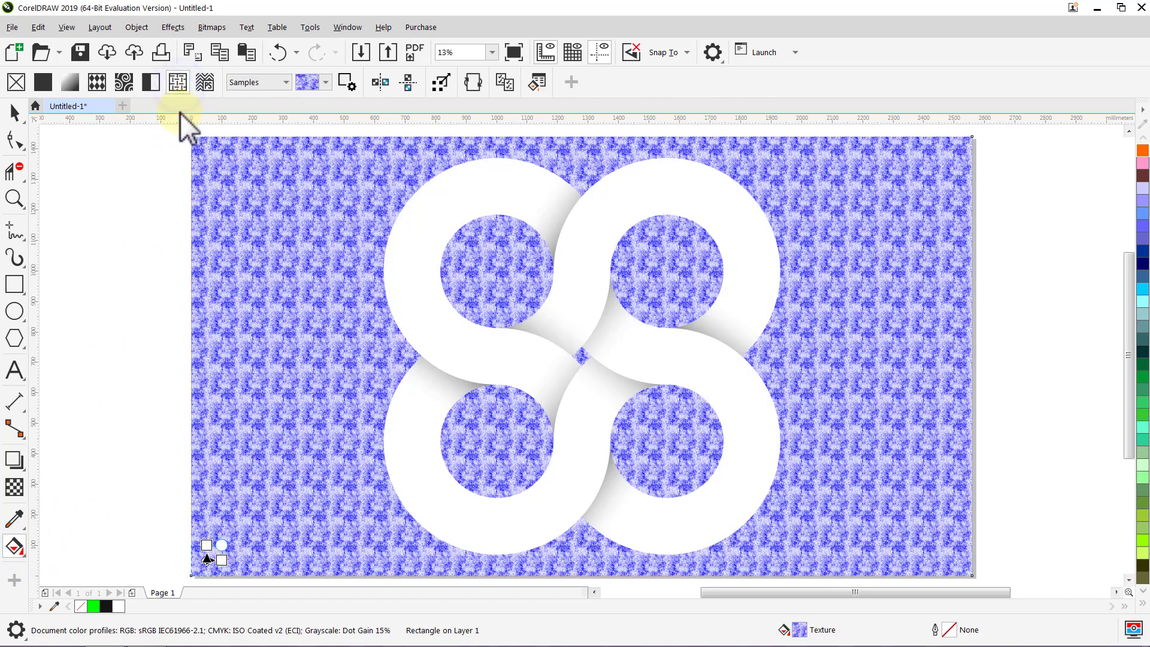
# - Switch the copied rectangle's texture to the black one with fine white threads from Samples 9 and enlarge its tiles proportionally
pyautogui.click(286, 83)
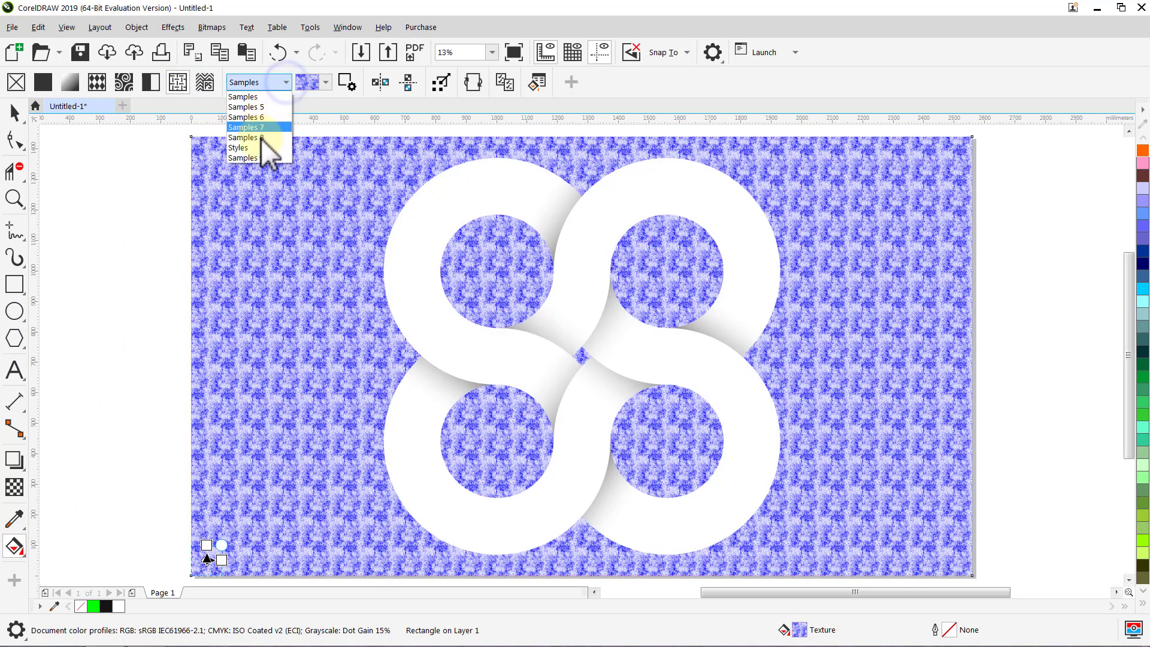
pyautogui.click(261, 156)
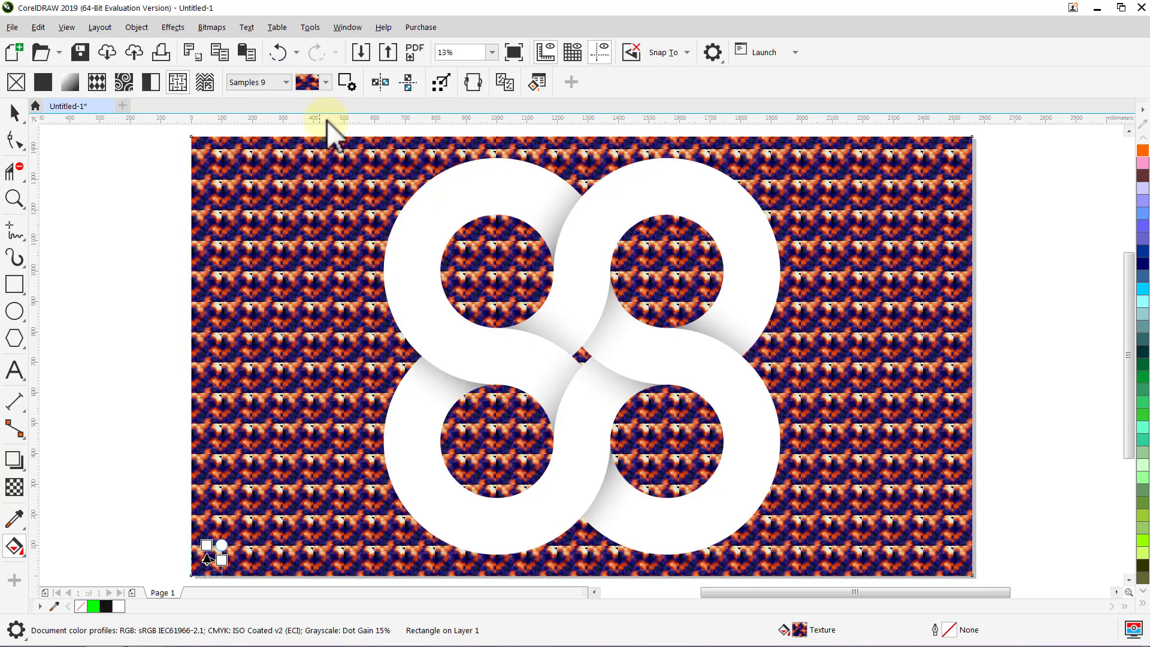
pyautogui.click(326, 84)
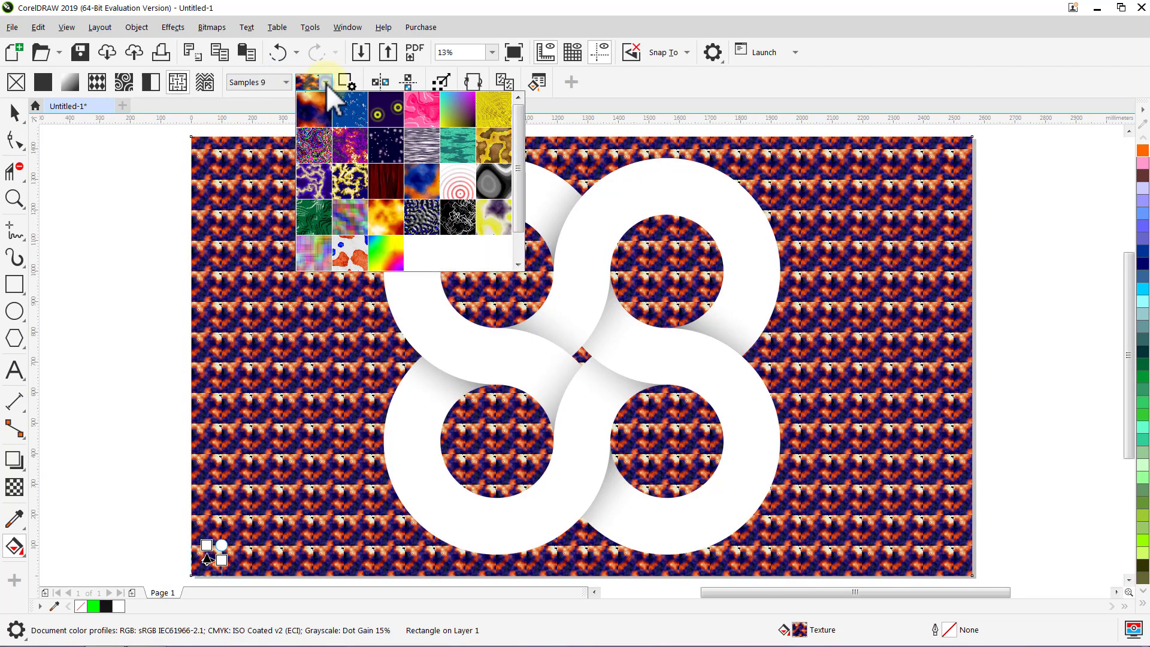
pyautogui.click(464, 226)
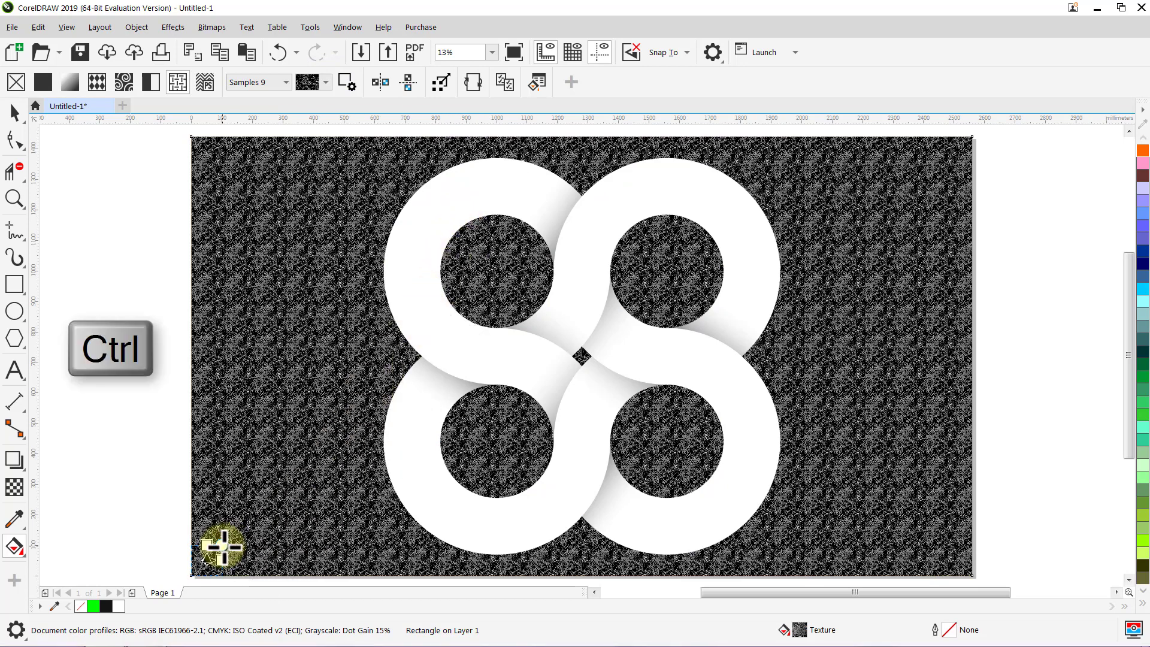
pyautogui.moveTo(223, 544); pyautogui.dragTo(275, 547)
pyautogui.press('space')
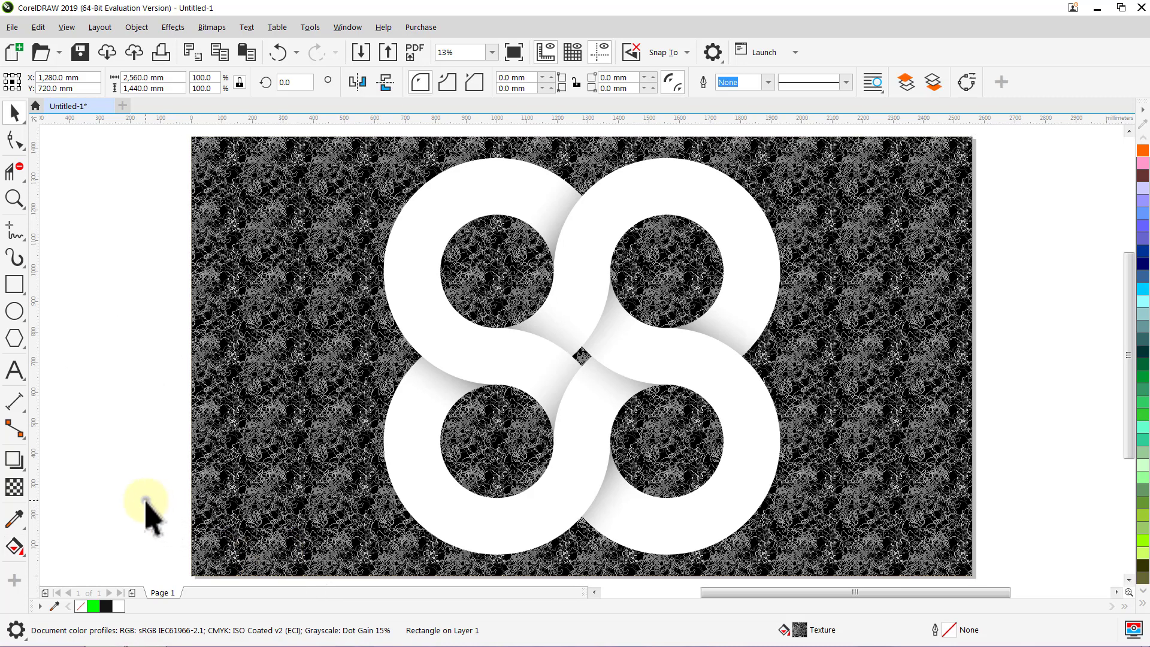
# - Give the textured rectangle a Subtract merge mode with 80% uniform transparency, then deselect it
pyautogui.click(218, 500)
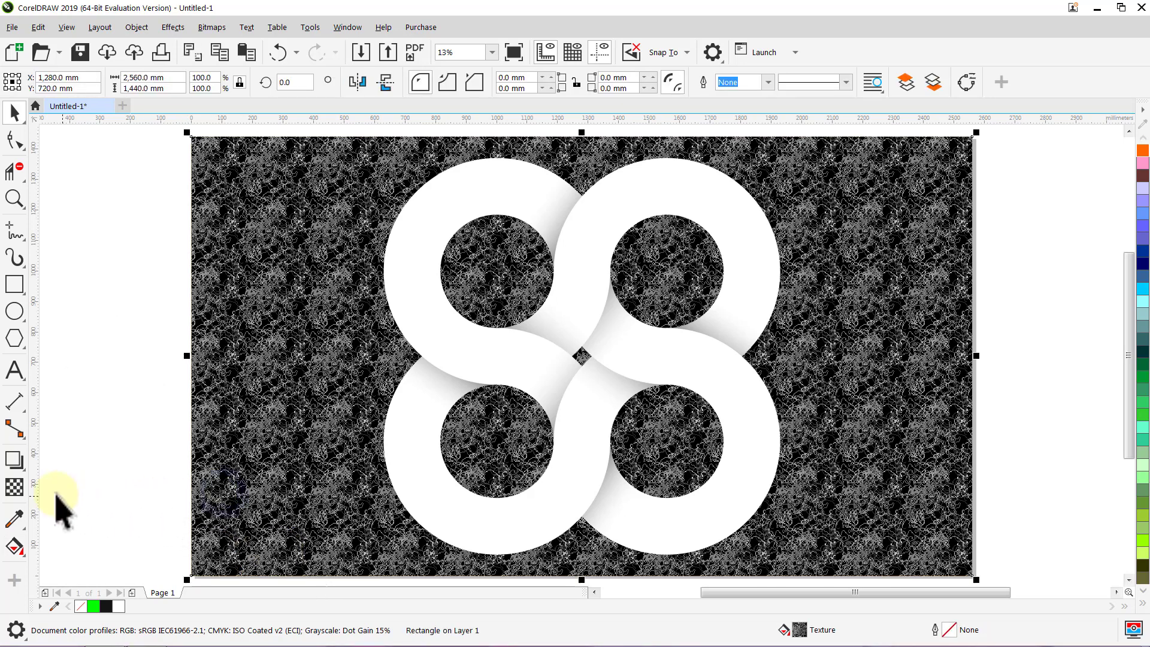
pyautogui.click(18, 490)
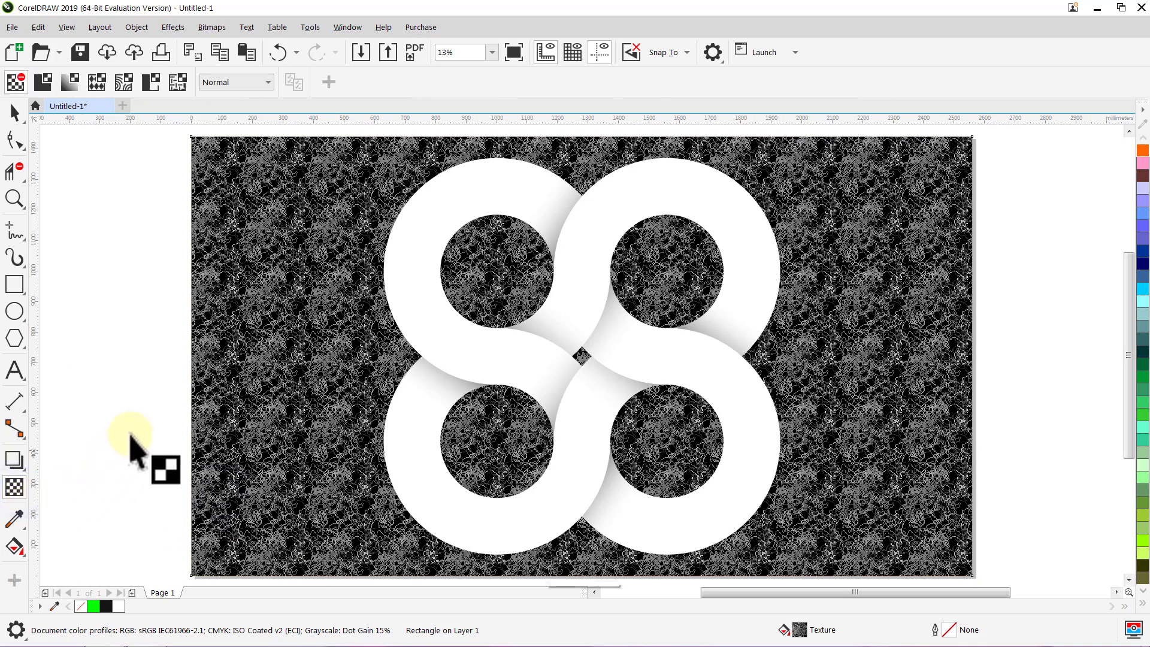
pyautogui.click(263, 84)
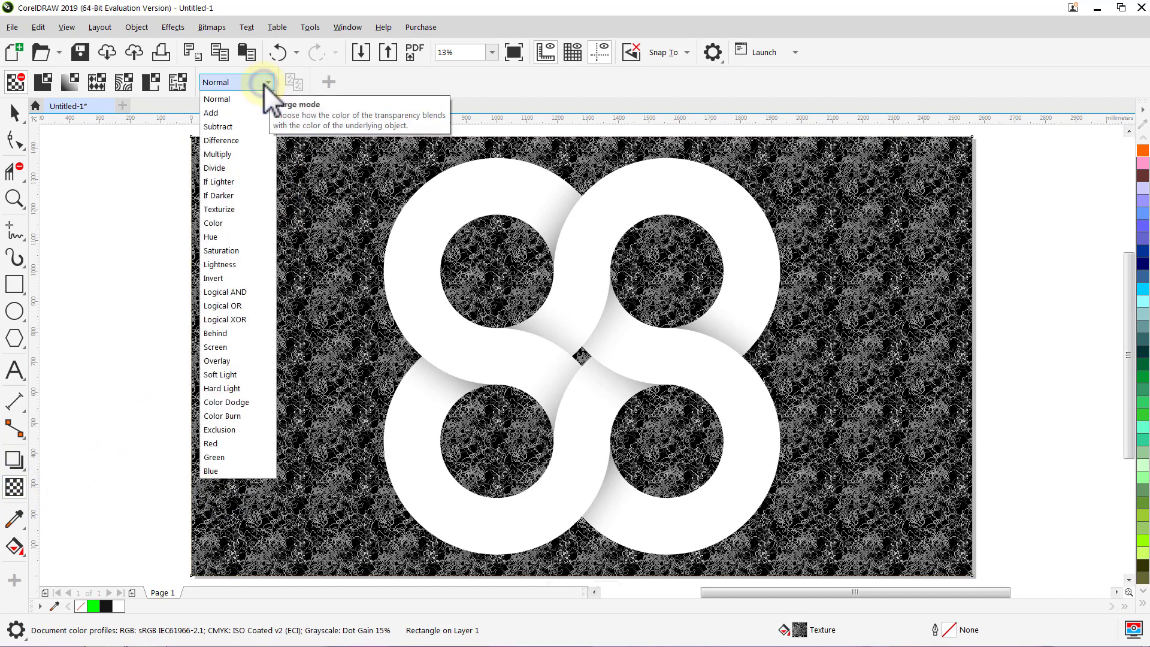
pyautogui.click(249, 127)
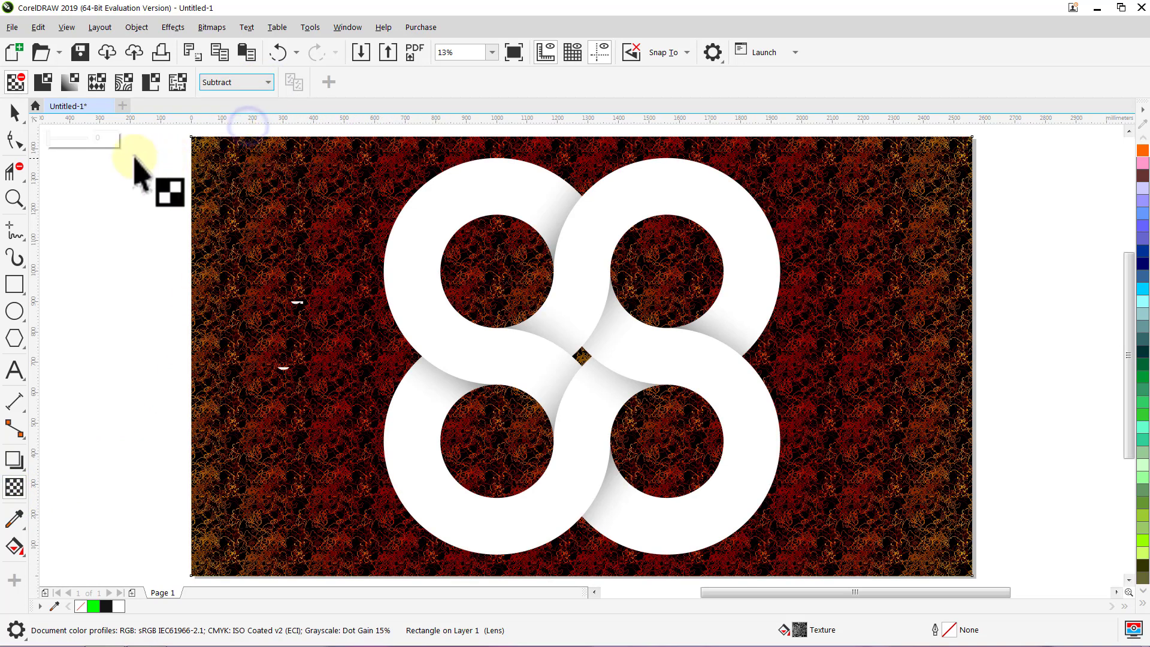
pyautogui.moveTo(71, 140); pyautogui.dragTo(67, 139)
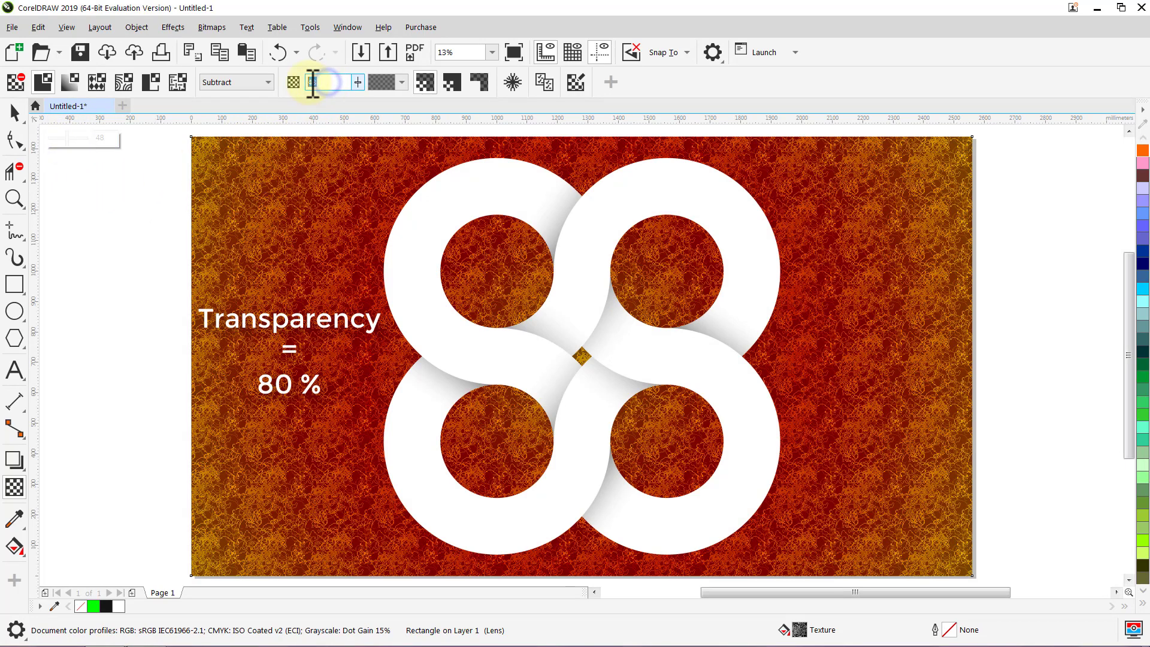
pyautogui.write('0')
pyautogui.press('Return')
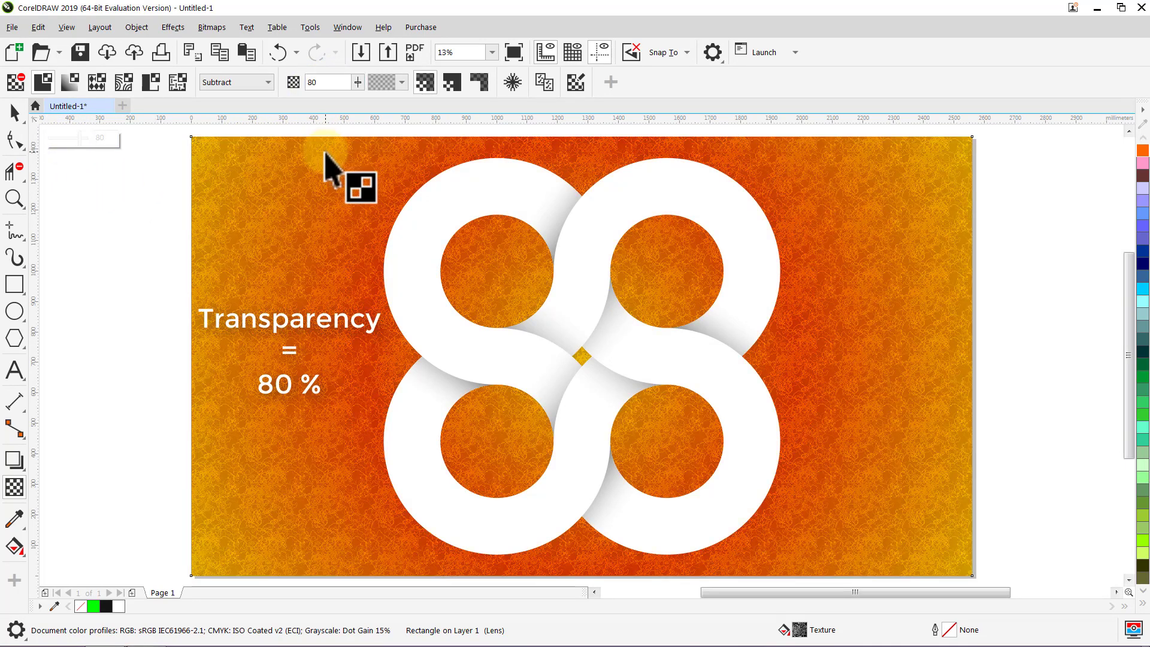
pyautogui.click(12, 114)
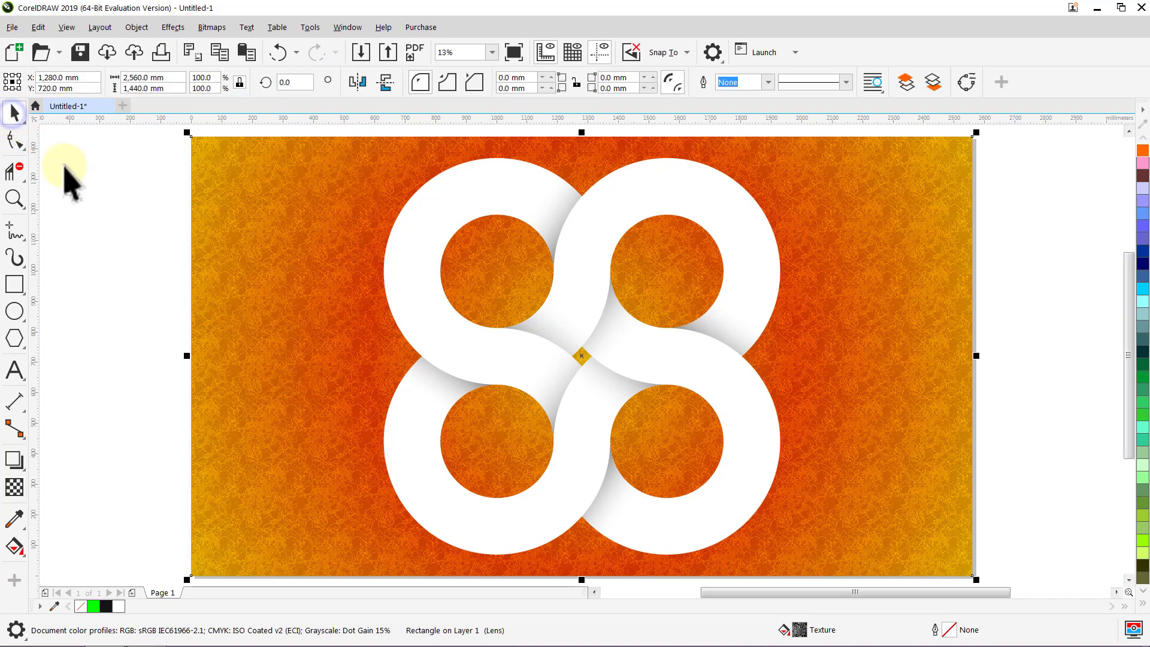
pyautogui.click(88, 187)
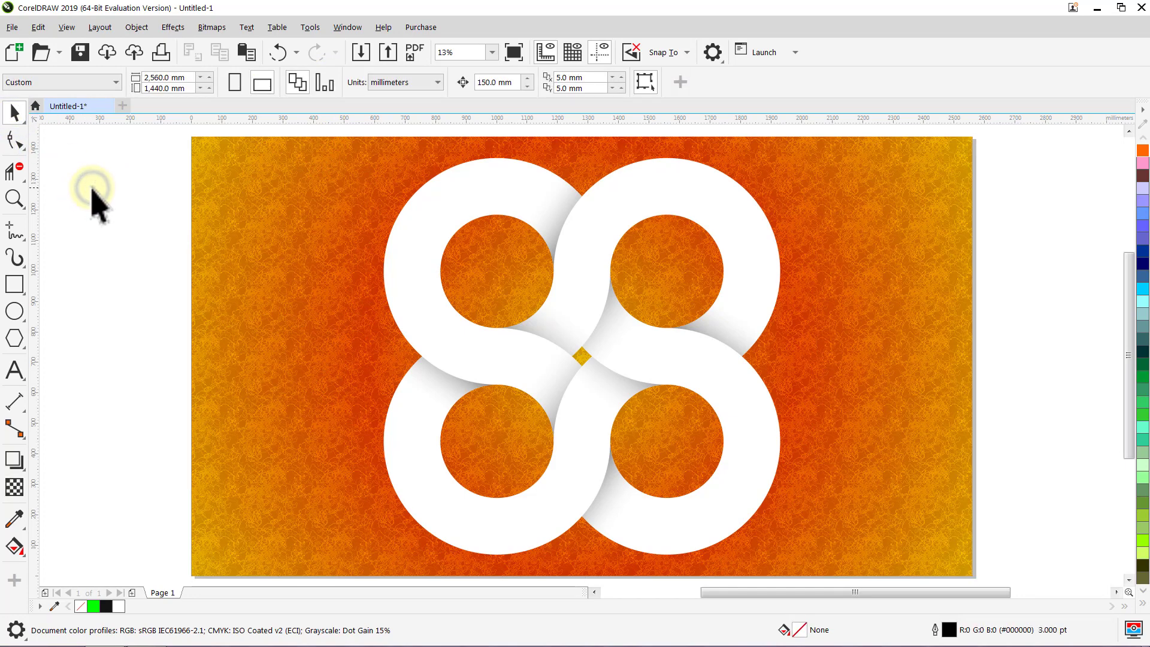
# - Add a drop shadow to the ring group, stretching it horizontally from the group's left edge to its right edge
pyautogui.click(414, 228)
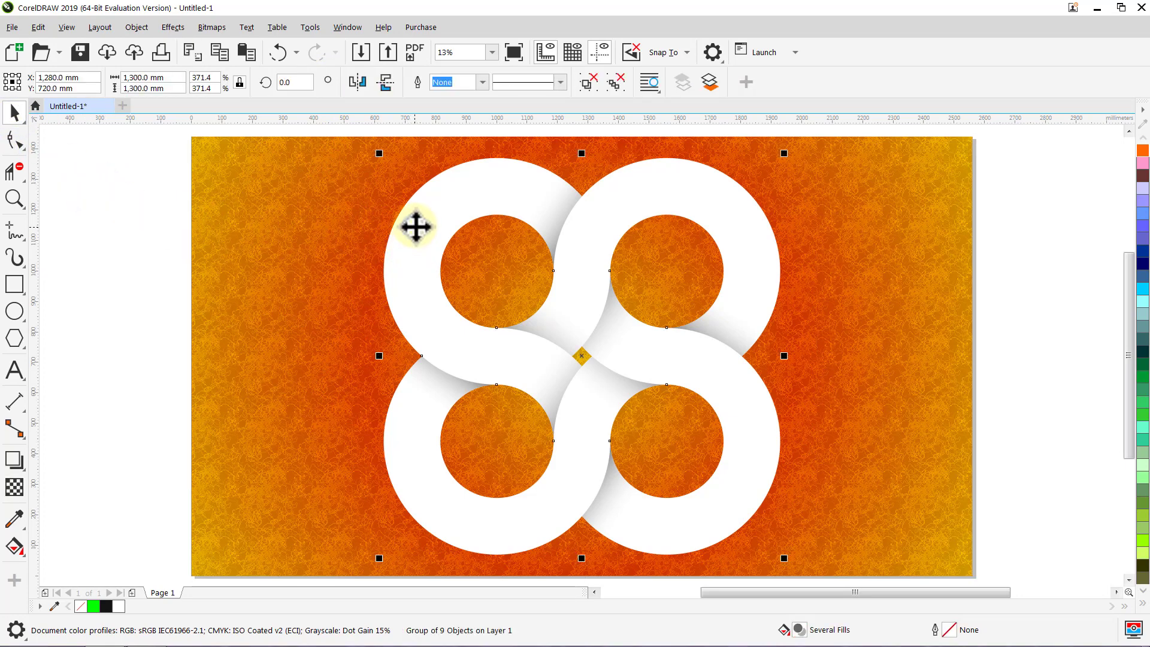
pyautogui.click(15, 459)
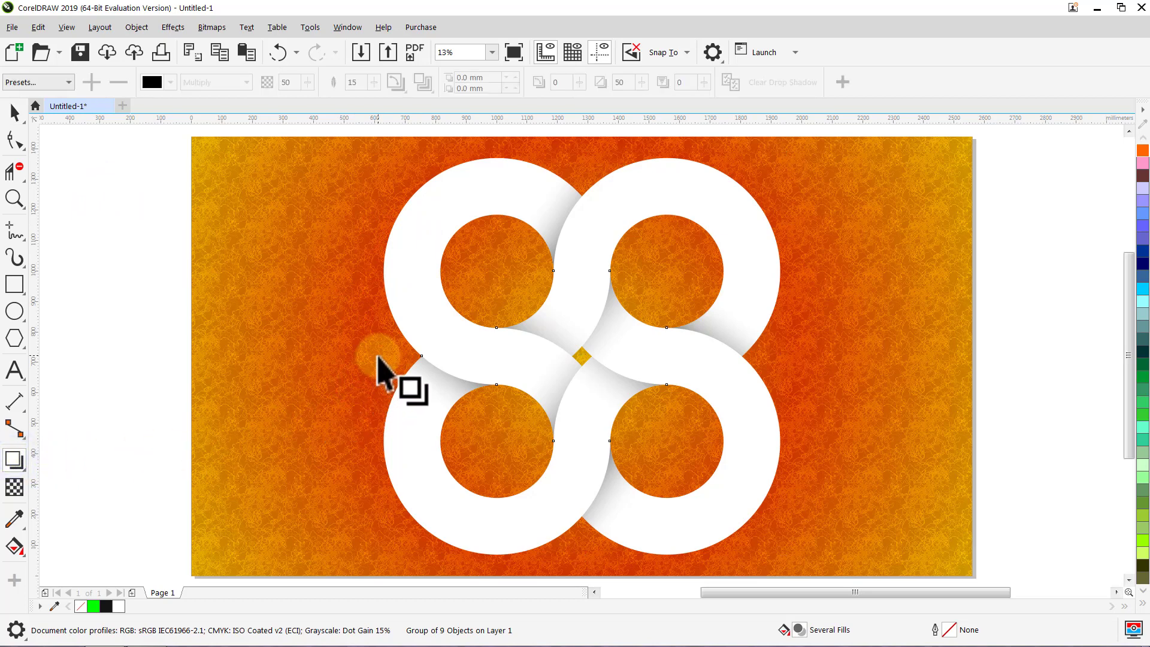
pyautogui.moveTo(384, 356); pyautogui.dragTo(781, 353)
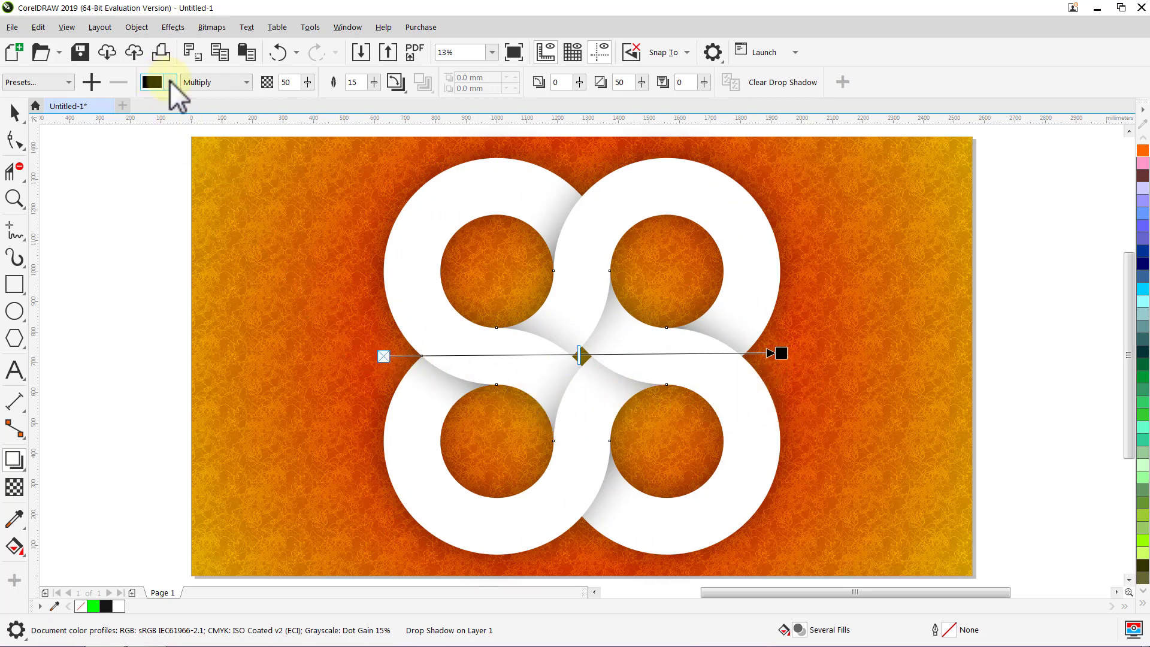
# - Colour the ring group's drop shadow Walnut (#663300) from the RGB palette and set its merge mode to Normal
pyautogui.click(171, 82)
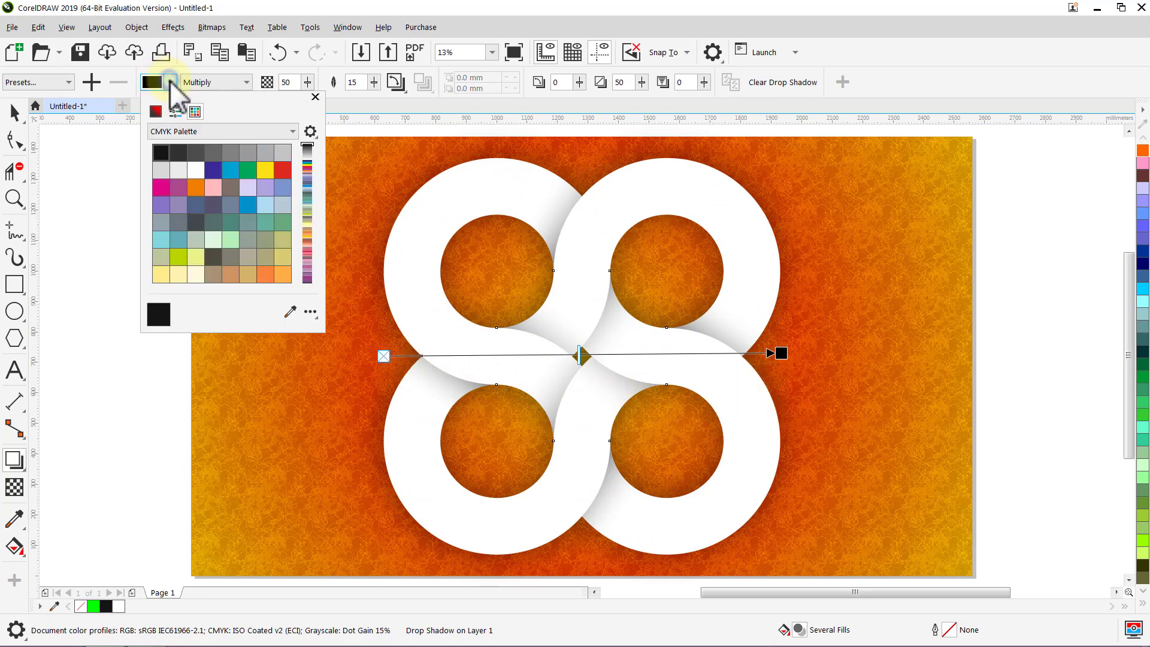
pyautogui.click(291, 312)
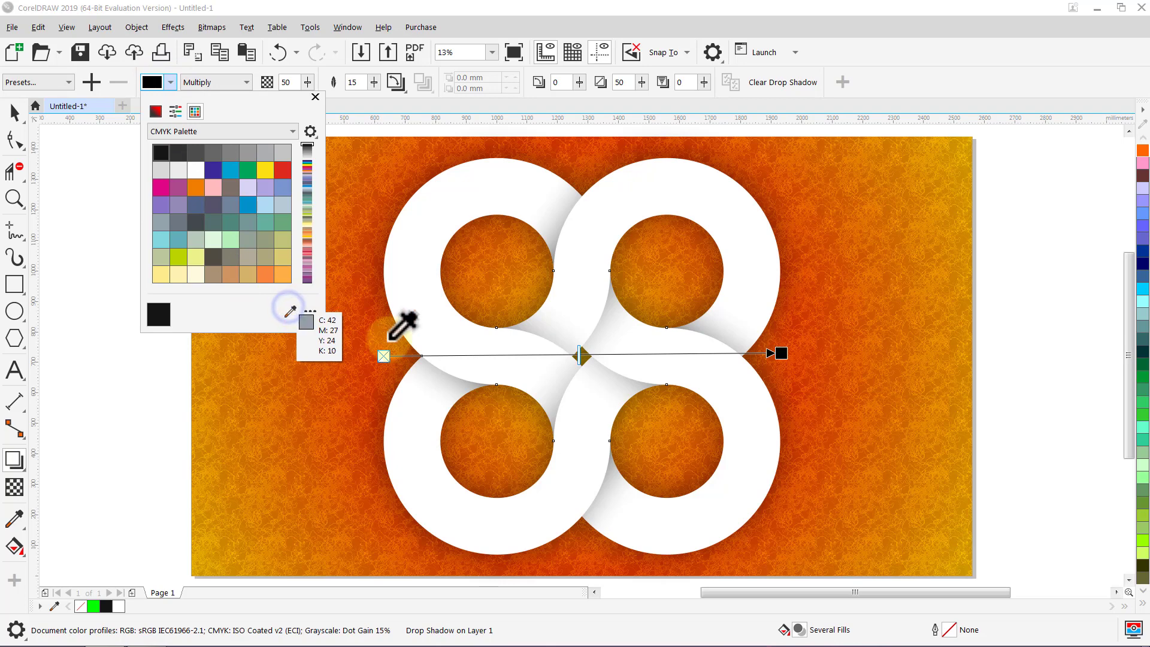
pyautogui.click(1142, 396)
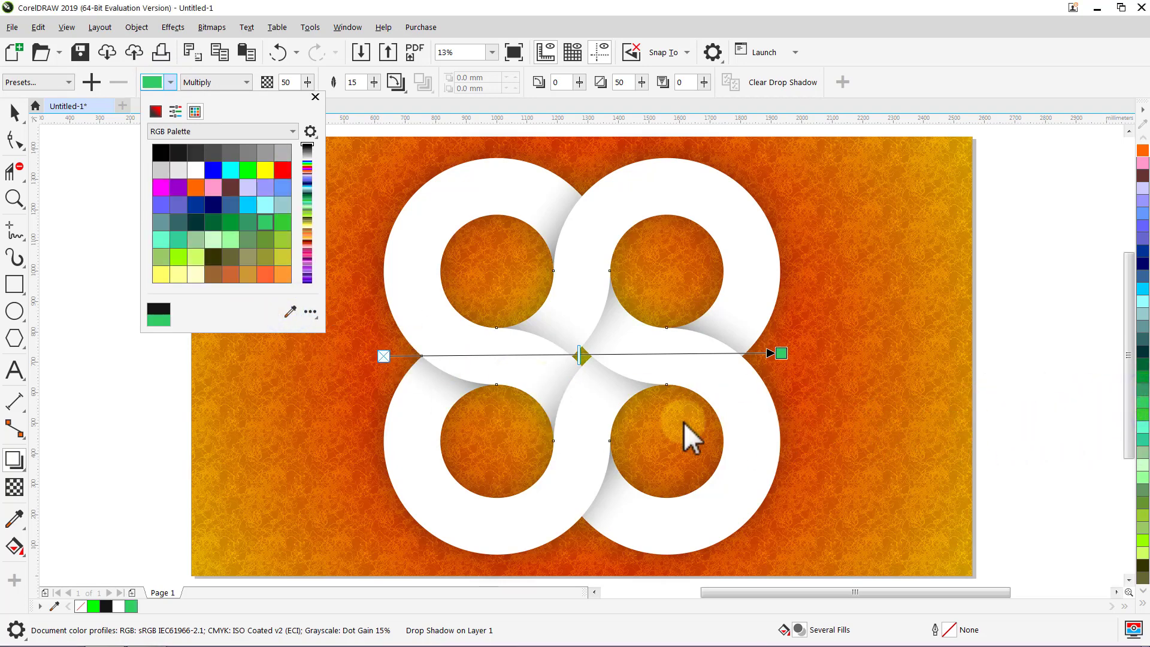
pyautogui.click(309, 252)
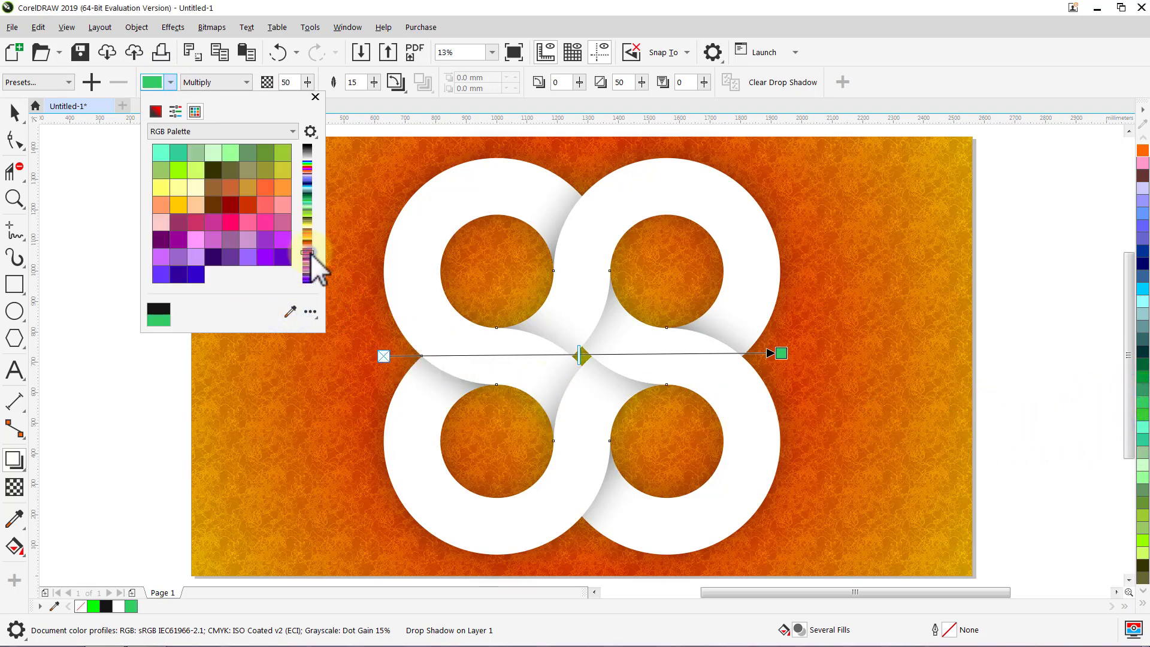
pyautogui.click(214, 206)
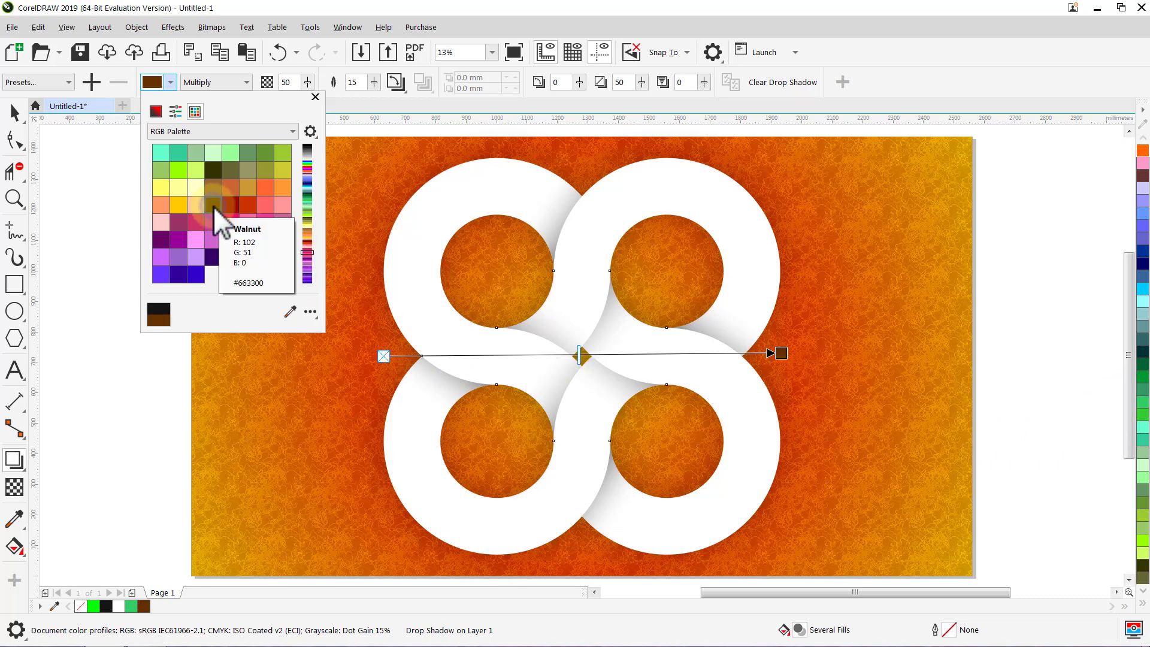
pyautogui.click(315, 97)
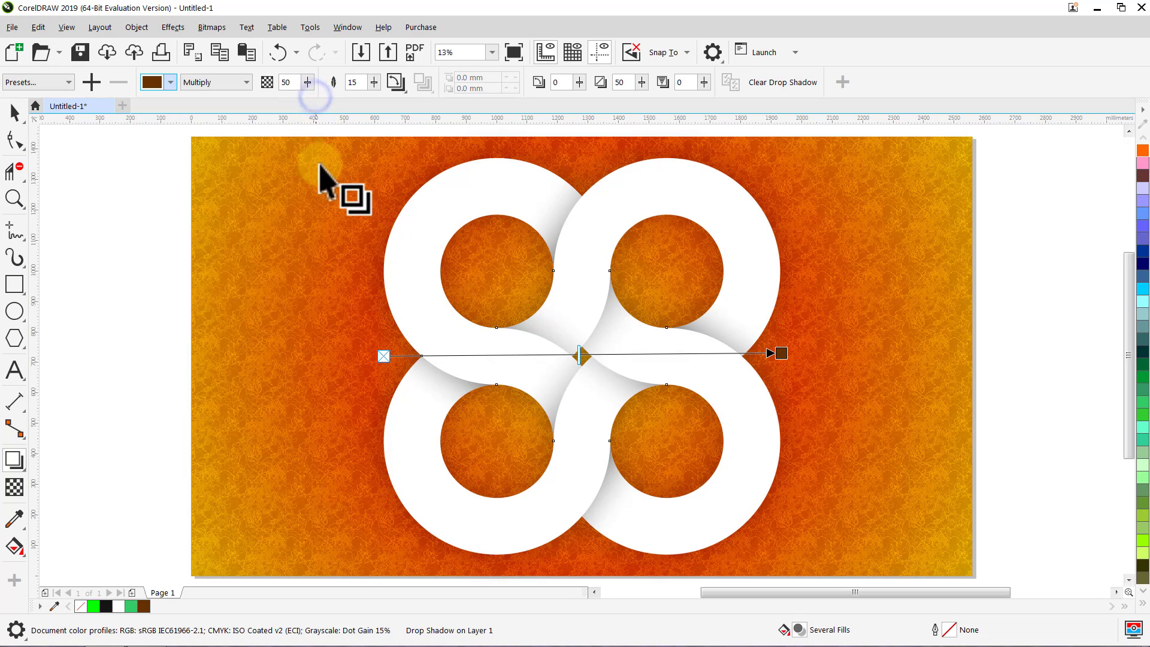
pyautogui.click(248, 81)
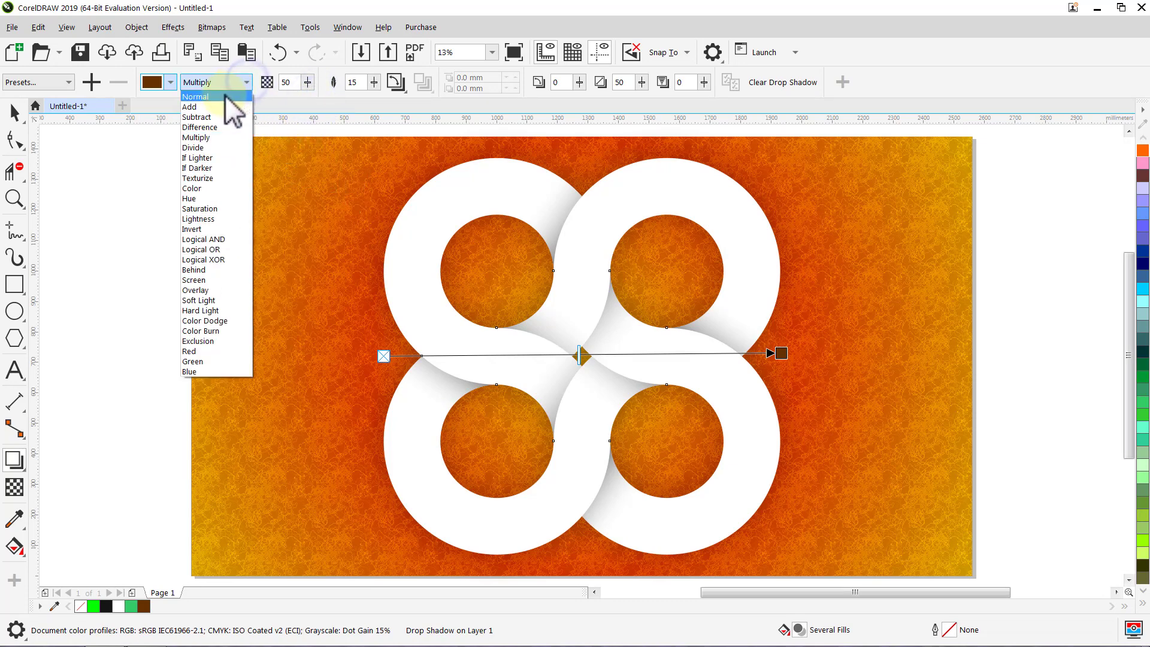
pyautogui.click(223, 96)
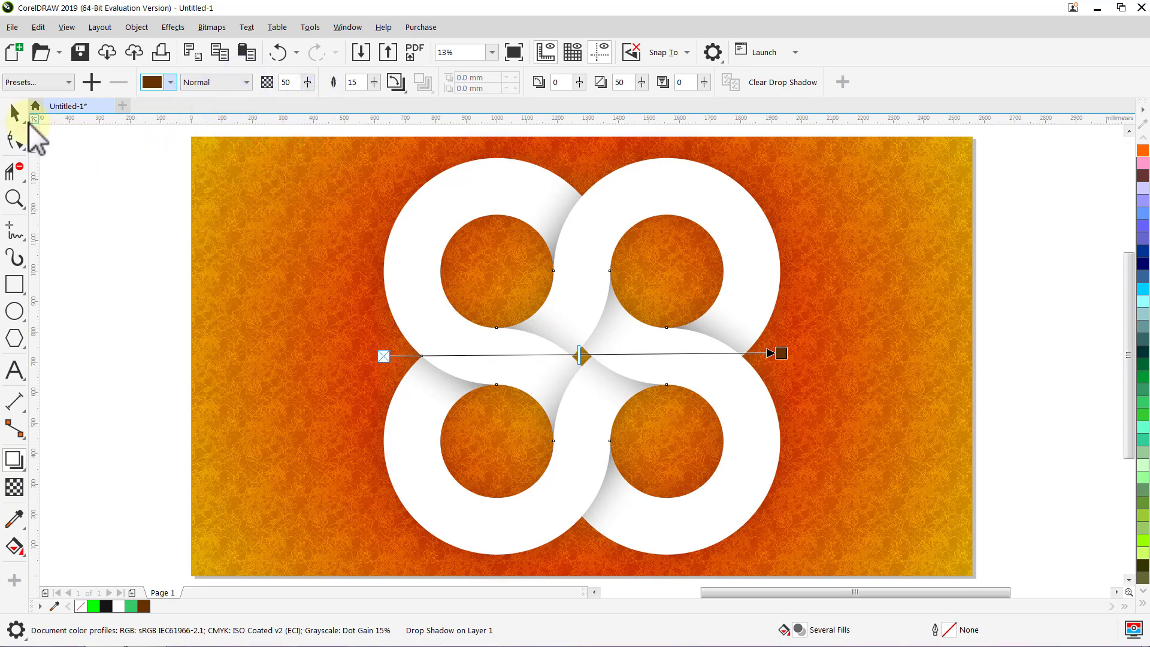
pyautogui.click(15, 112)
pyautogui.click(133, 214)
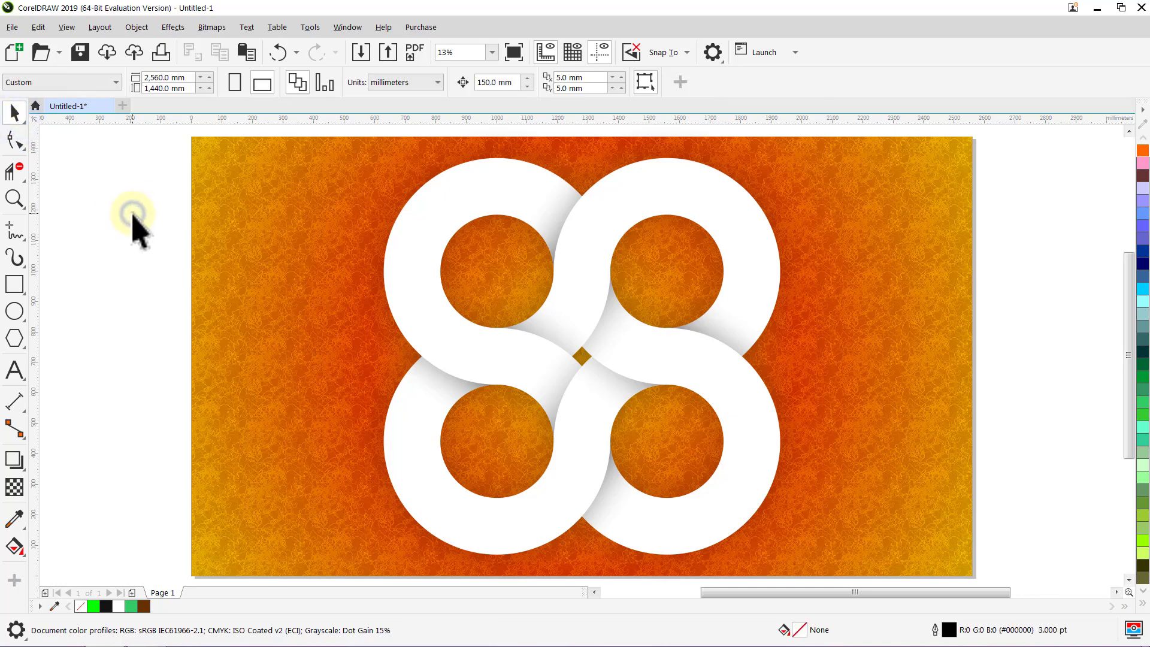
# - PowerClip the ring group with its shadow inside the textured background rectangle
pyautogui.rightClick(421, 221)
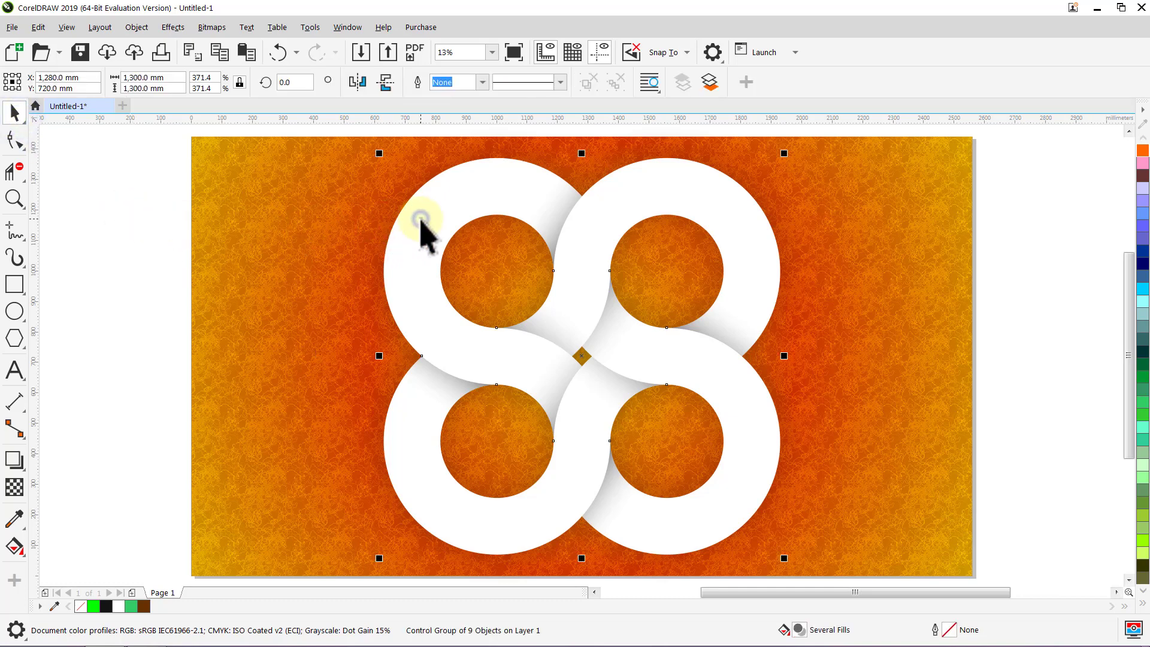
pyautogui.rightClick(422, 221)
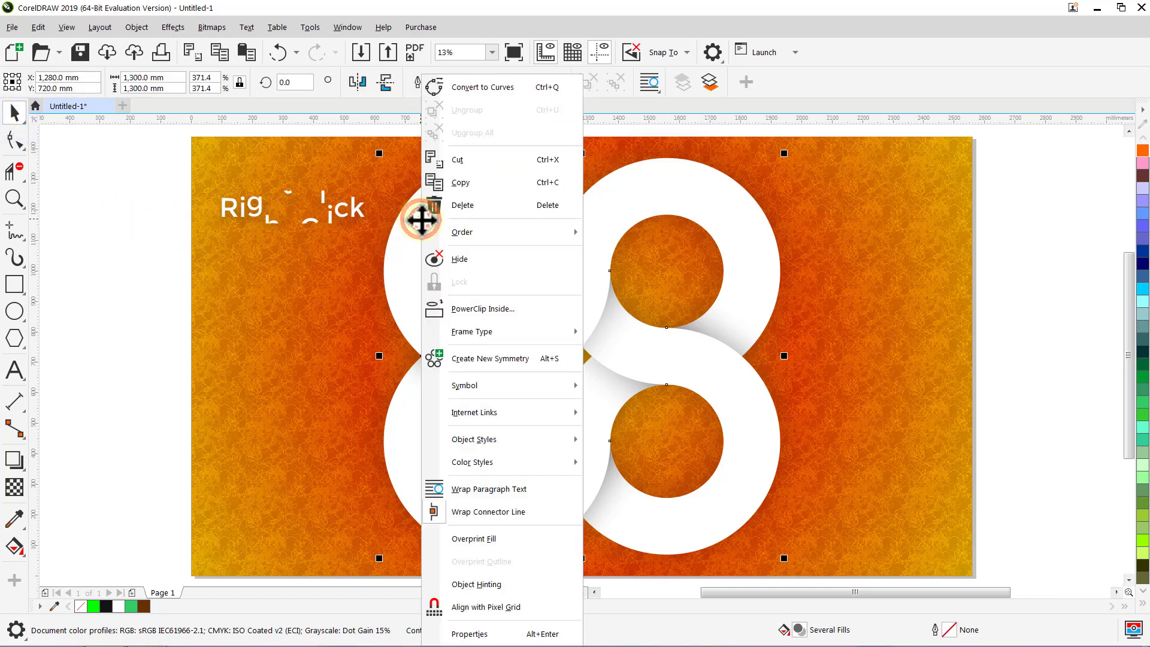
pyautogui.click(477, 307)
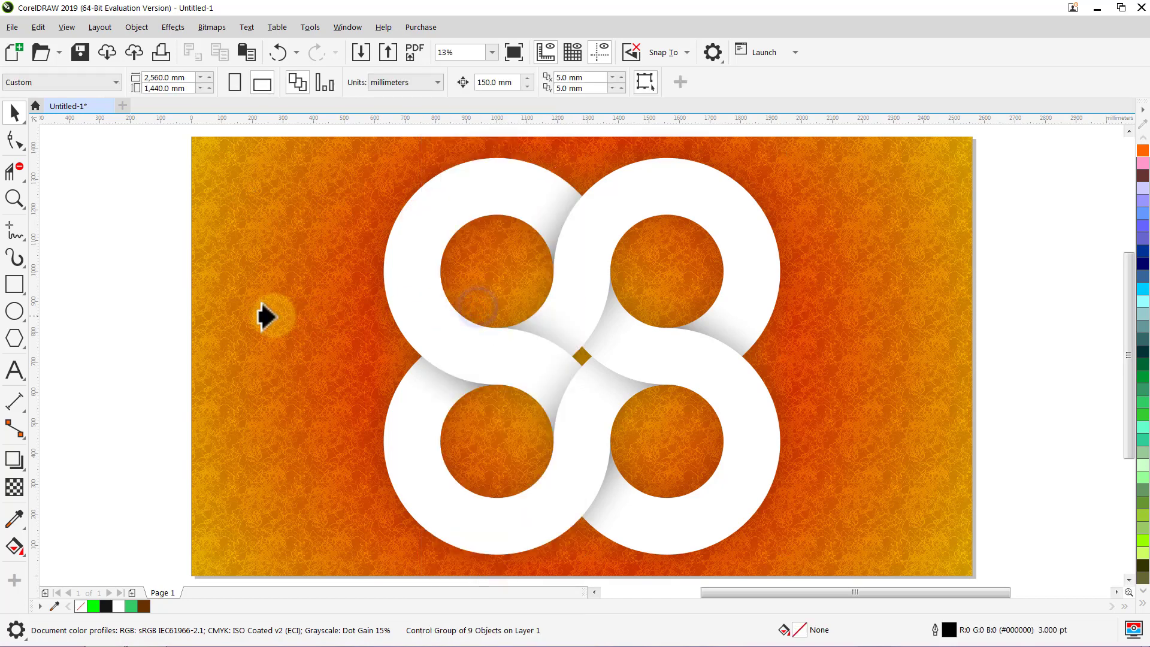
pyautogui.click(237, 316)
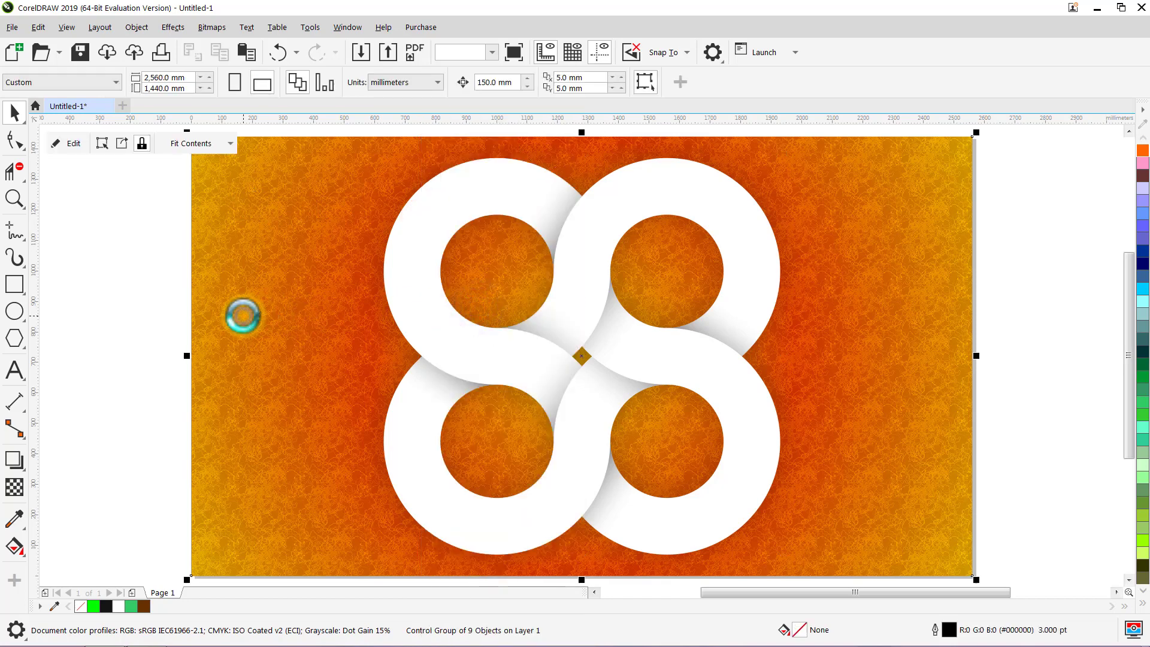
pyautogui.click(89, 235)
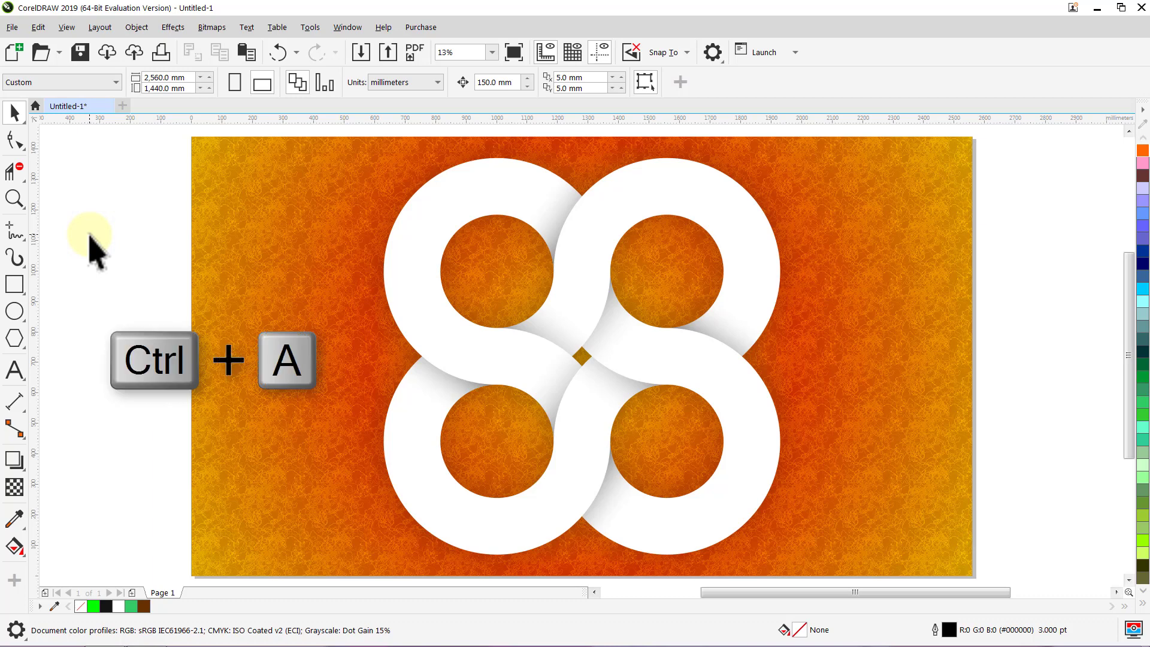
# - Group all objects on the page and preview the finished artwork full screen
pyautogui.hotkey('ctrl', 'a')
pyautogui.hotkey('ctrl', 'g')
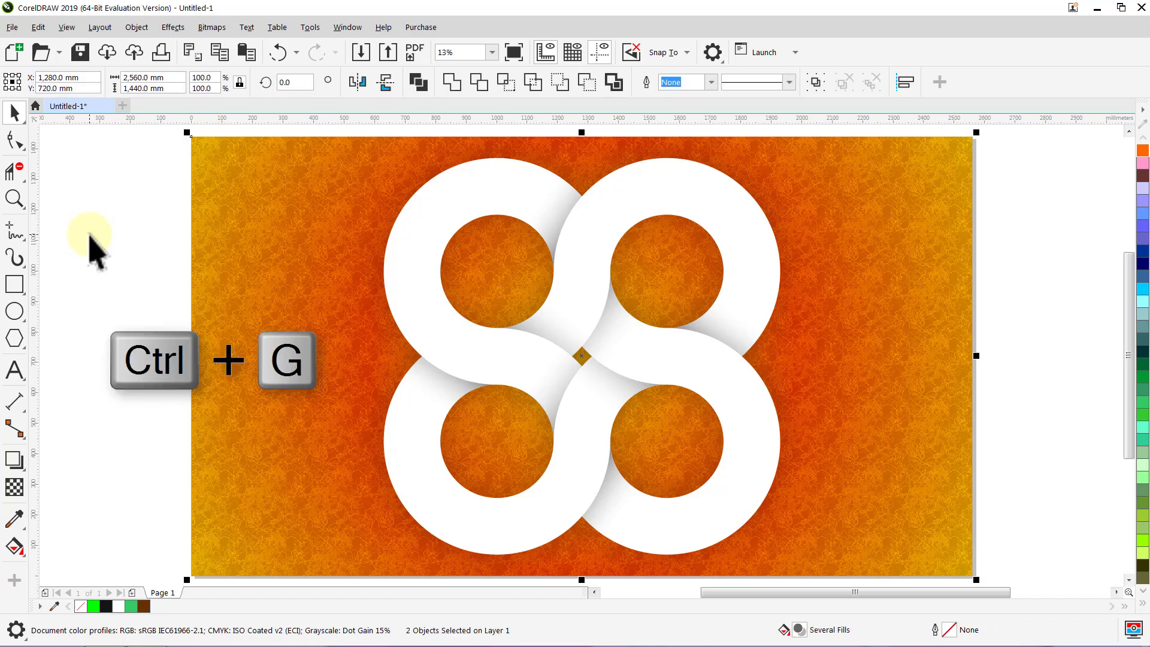
pyautogui.click(89, 234)
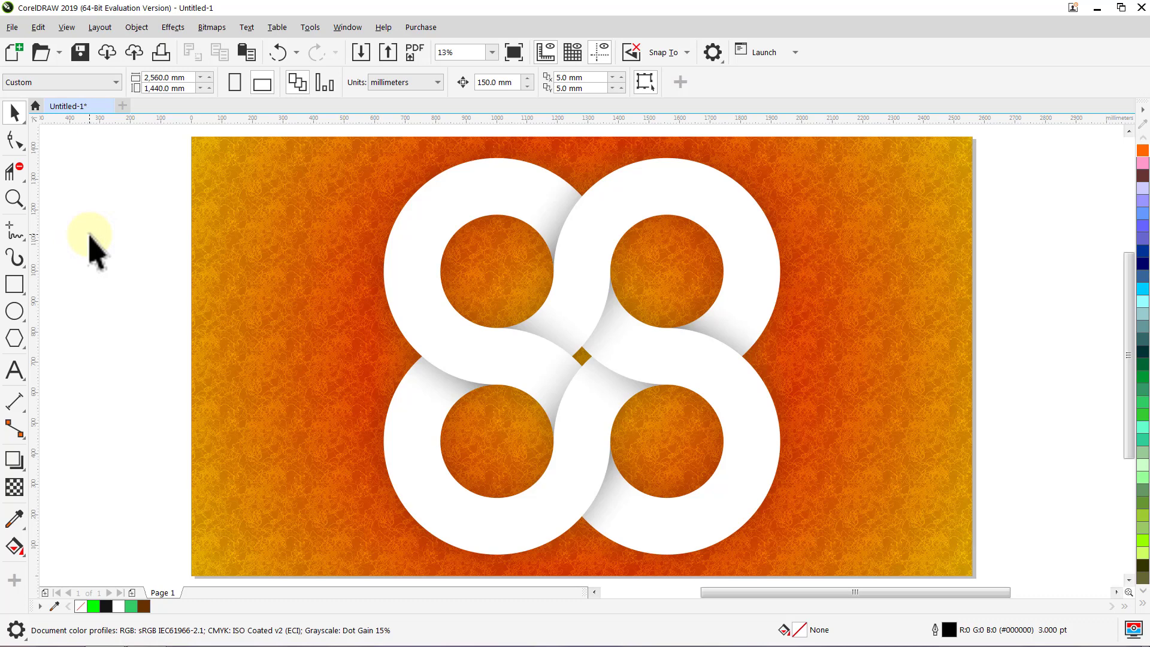
pyautogui.click(515, 57)
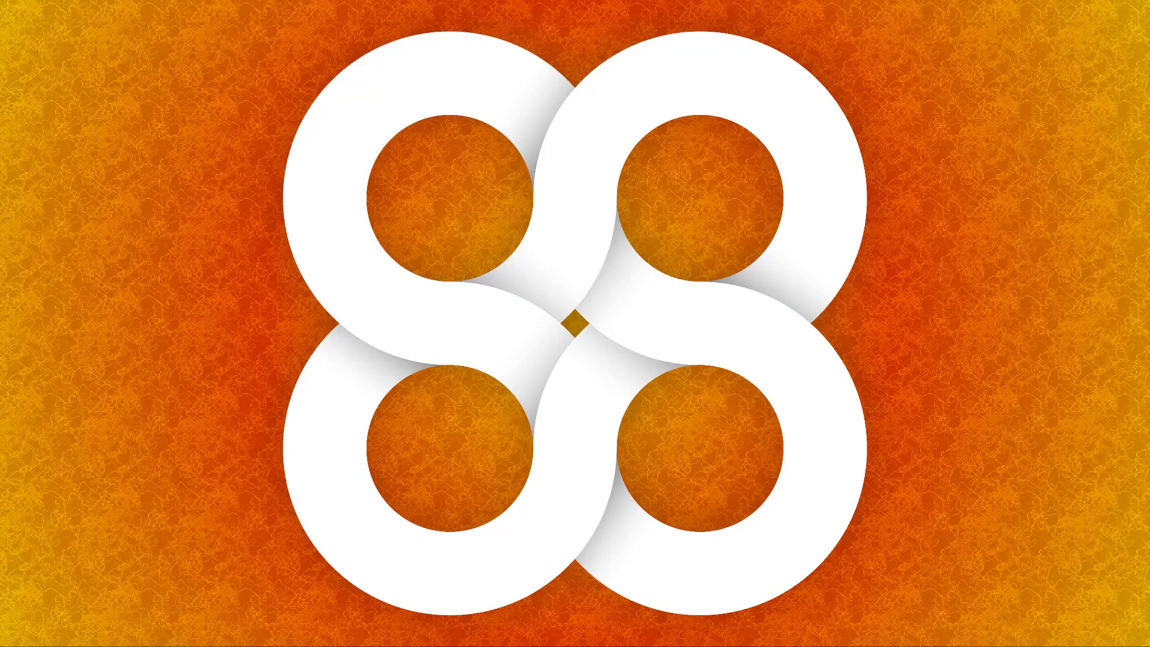